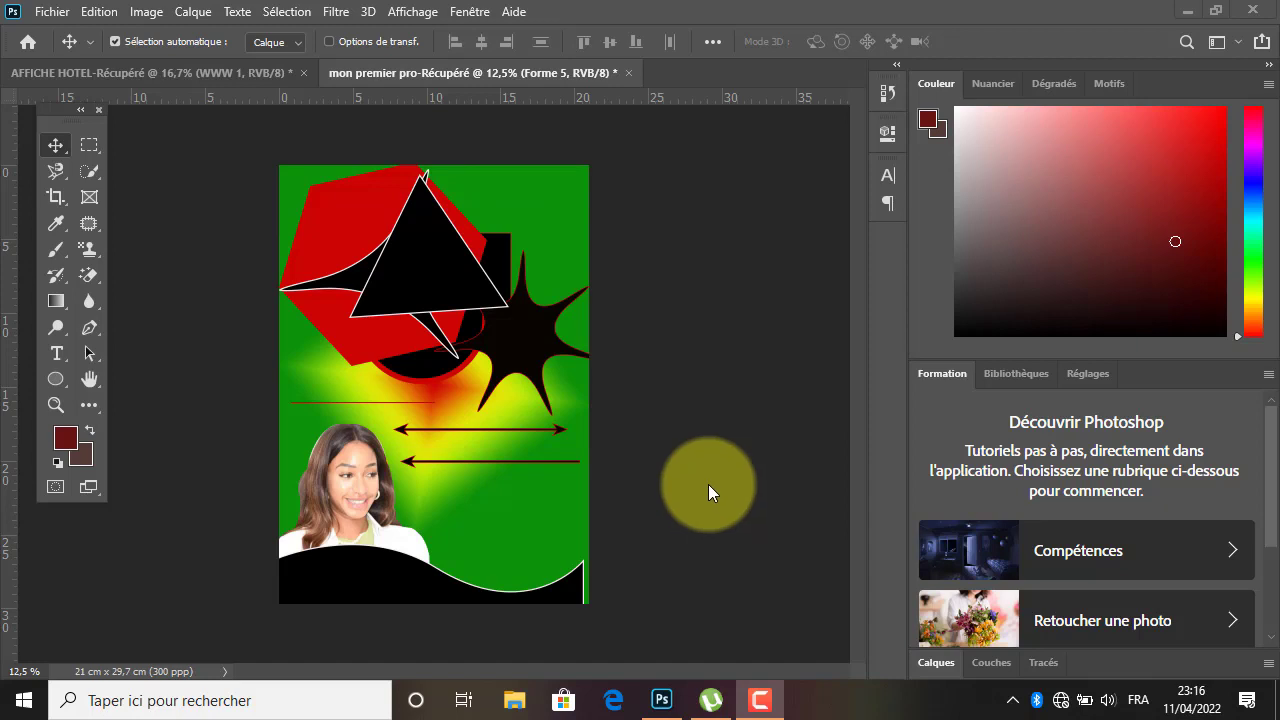
Start a new document from the A4 print preset, 210 x 297 mm at 300 ppi.
left_click(13, 12)
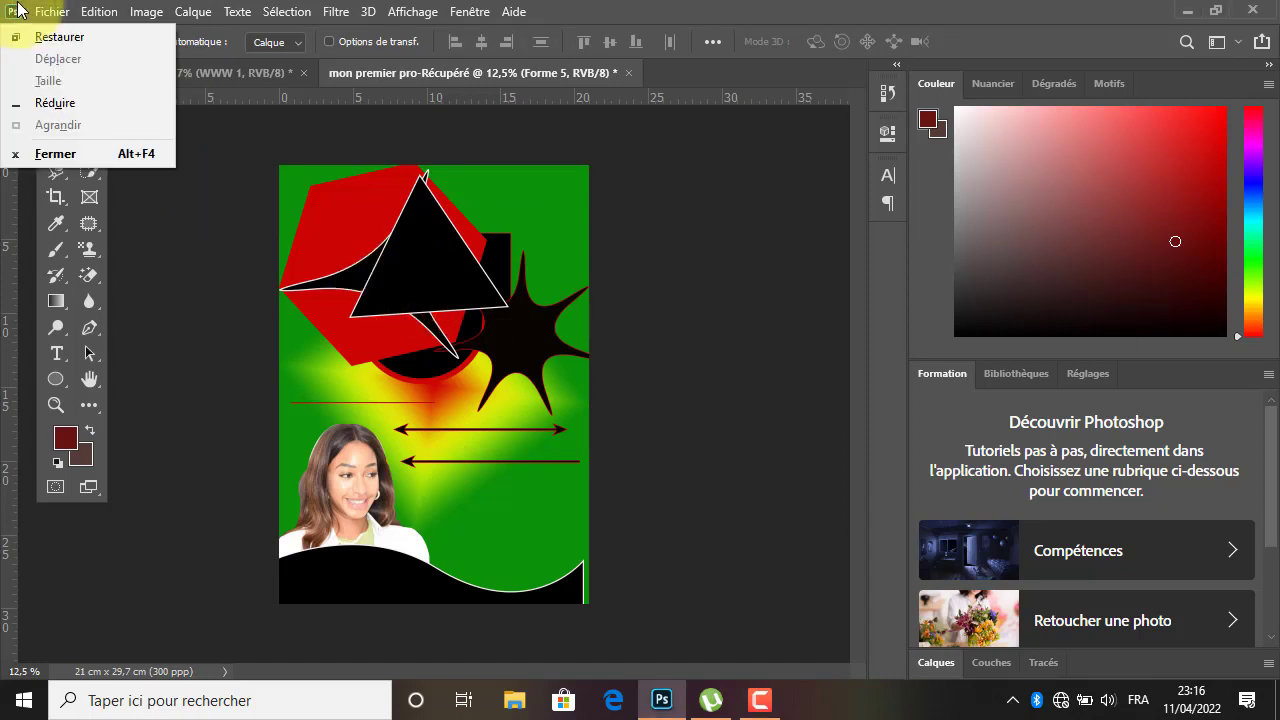
left_click(54, 13)
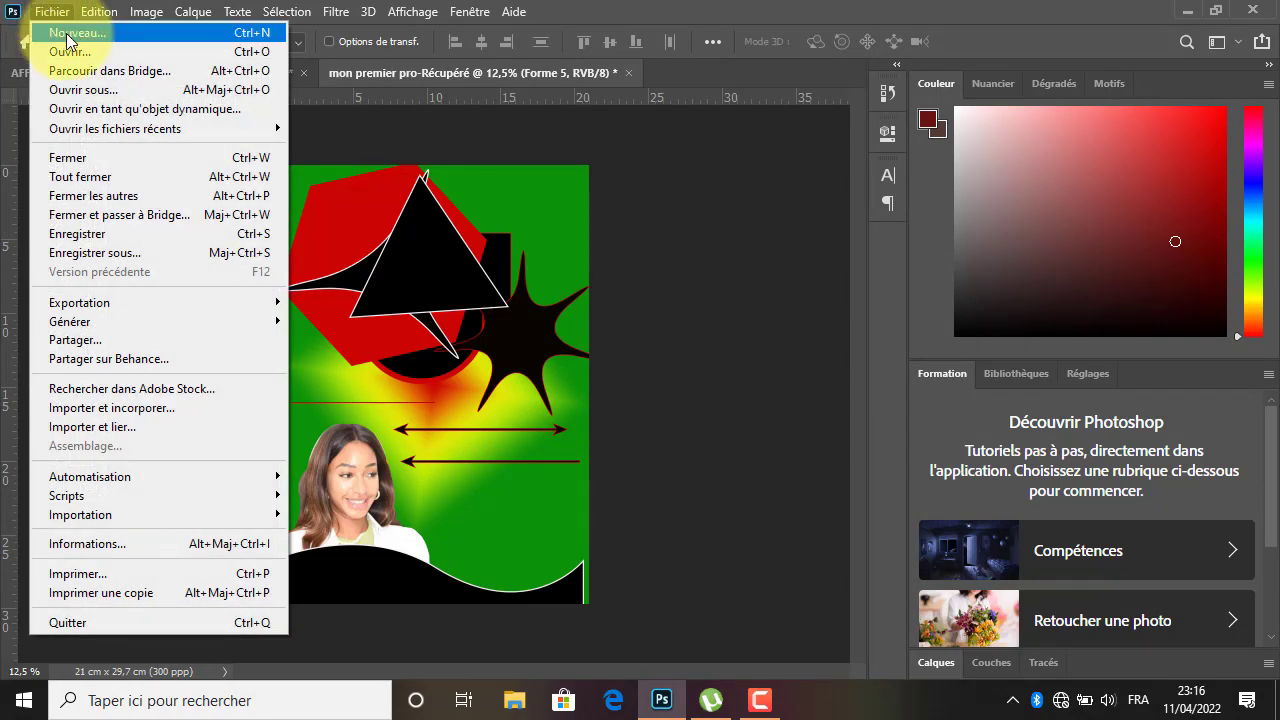
left_click(69, 37)
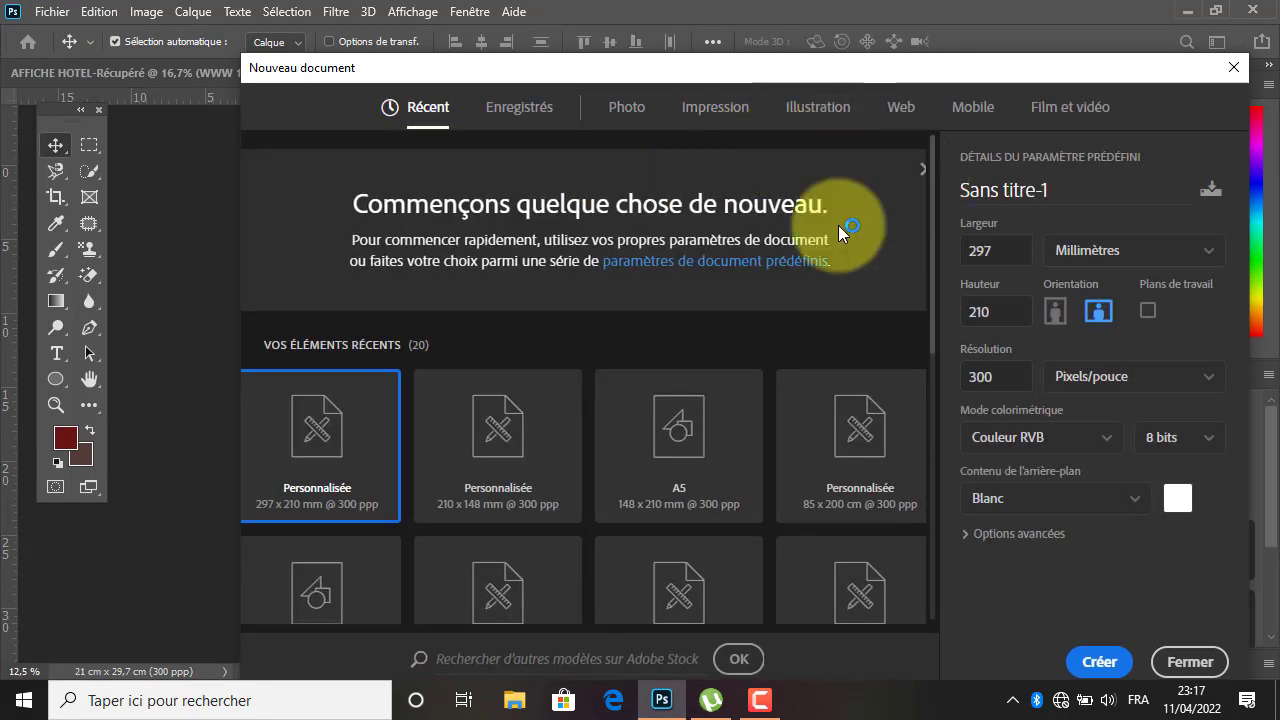
left_click(725, 114)
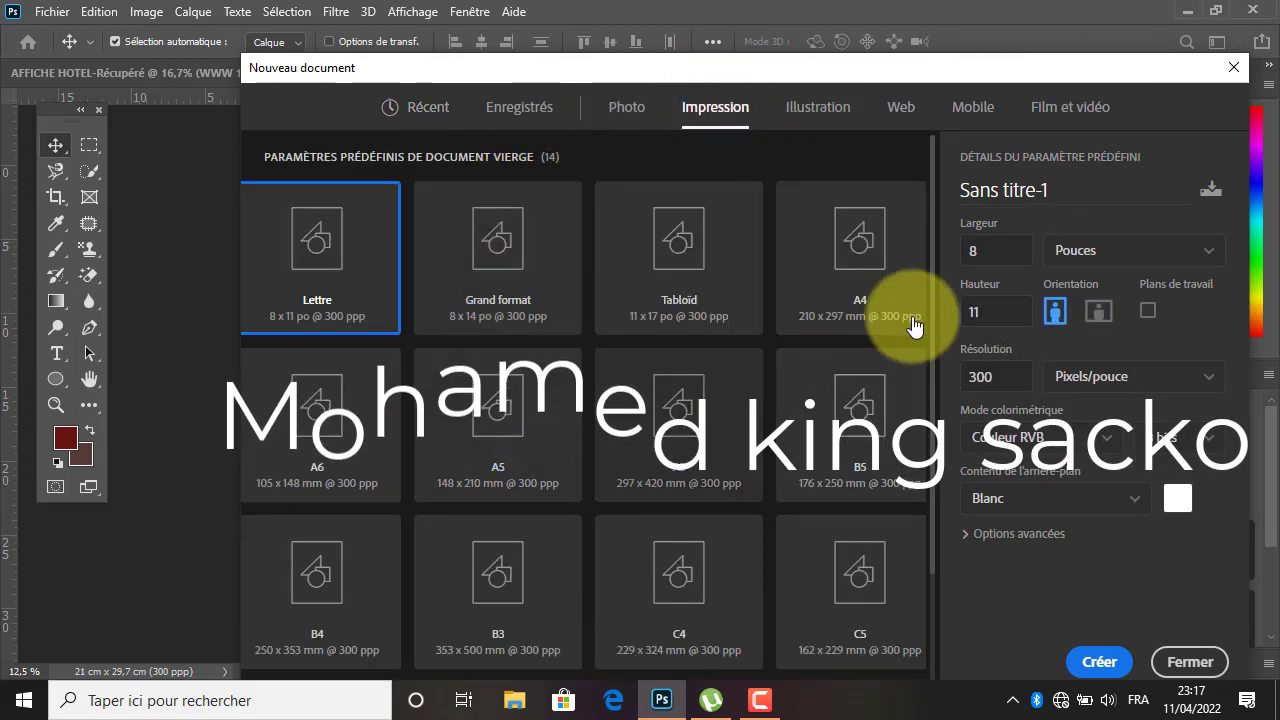
left_click(872, 257)
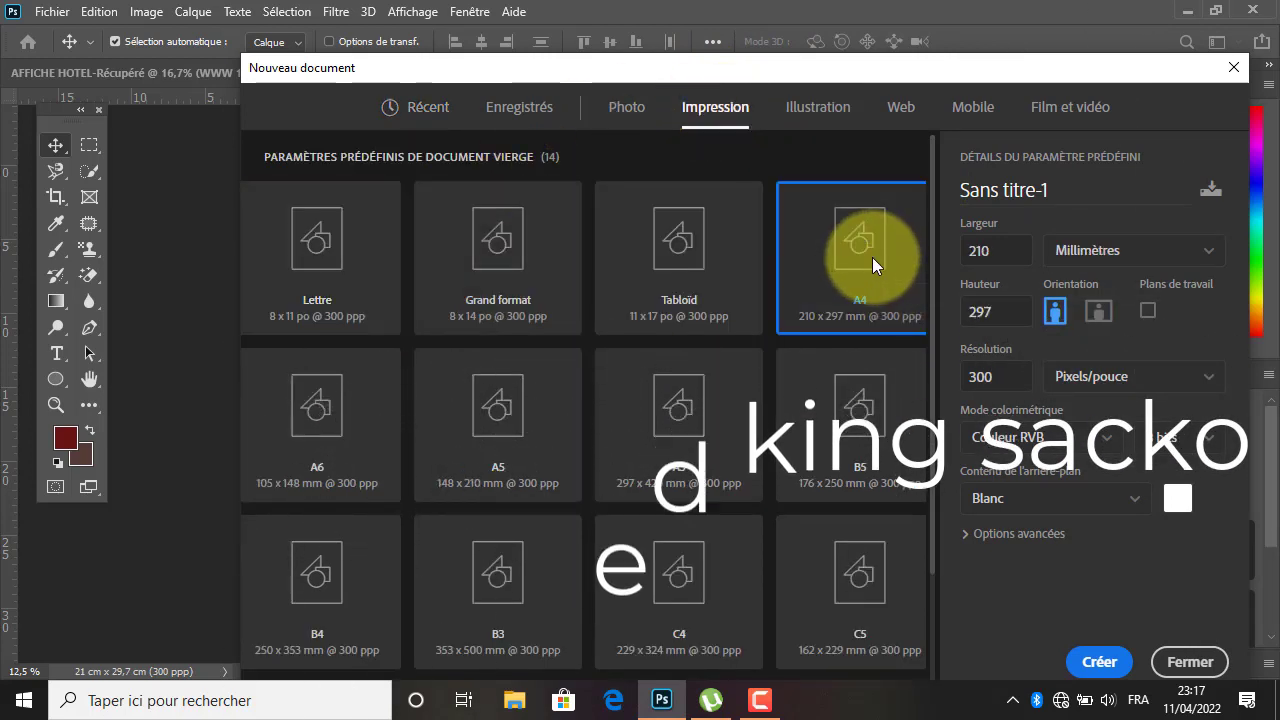
Name the new document "Design d'attestation", switch it to landscape orientation and create it.
left_click(1079, 199)
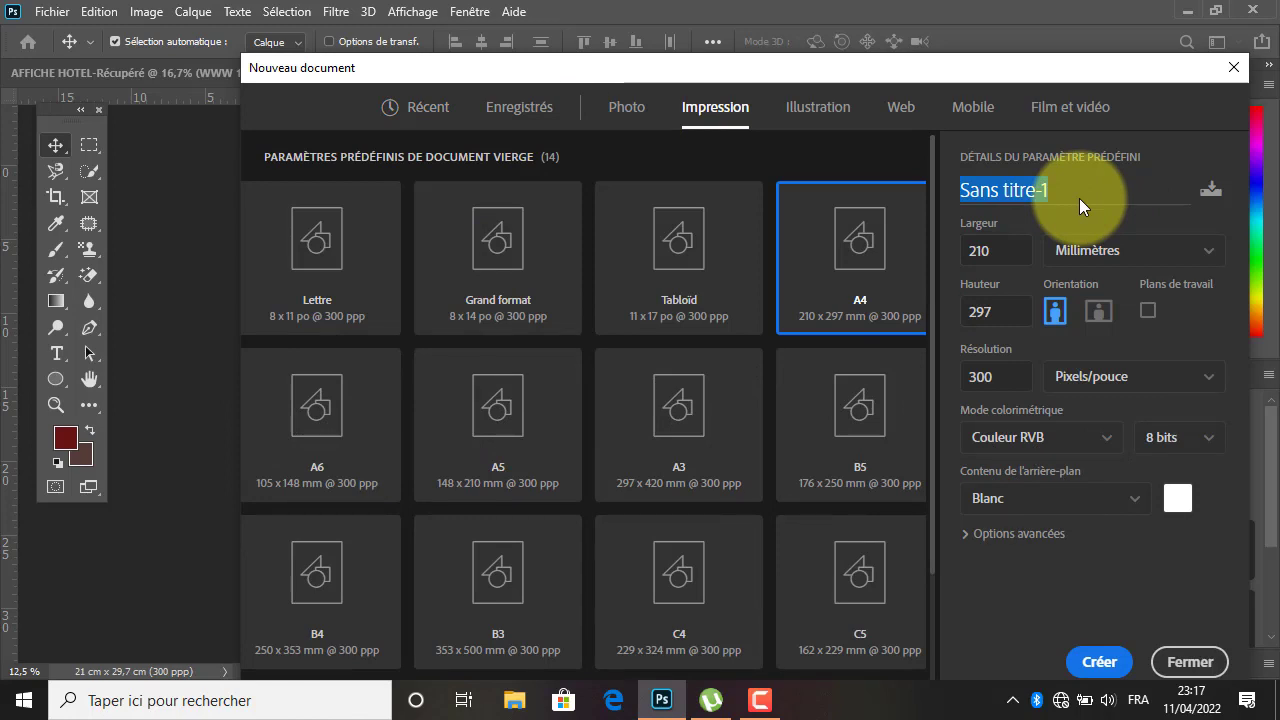
type("D")
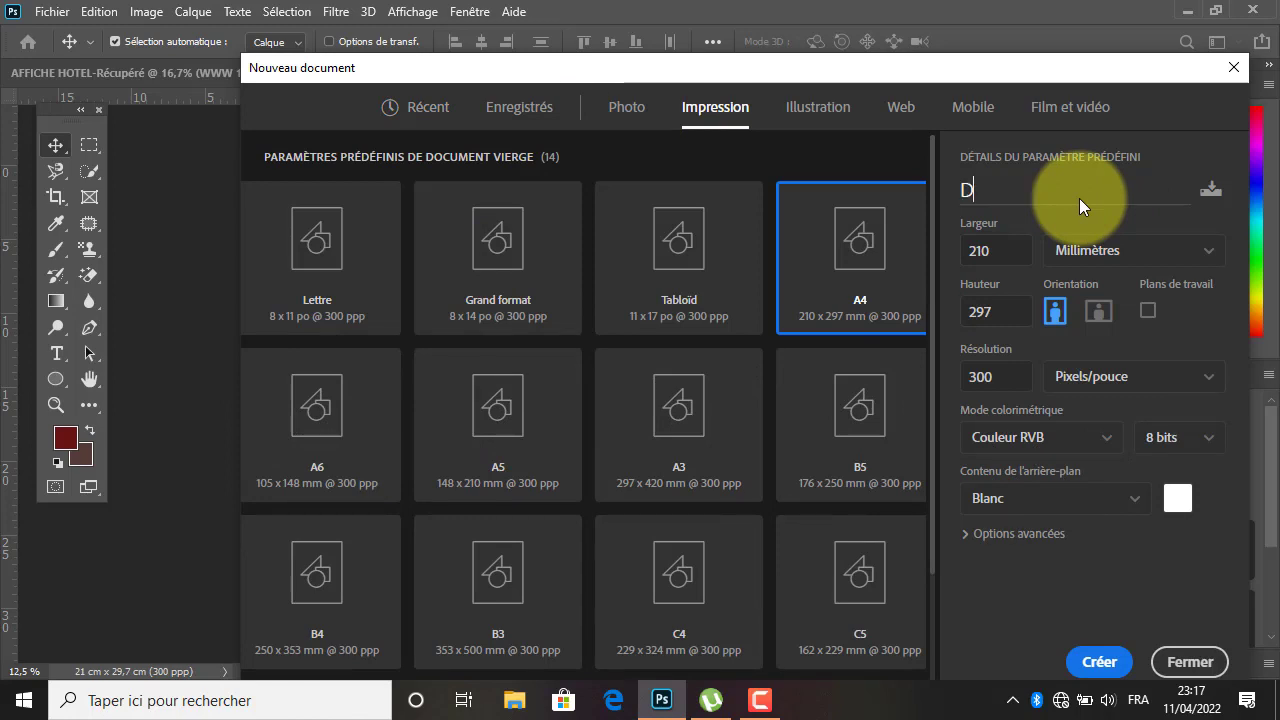
type("esign de")
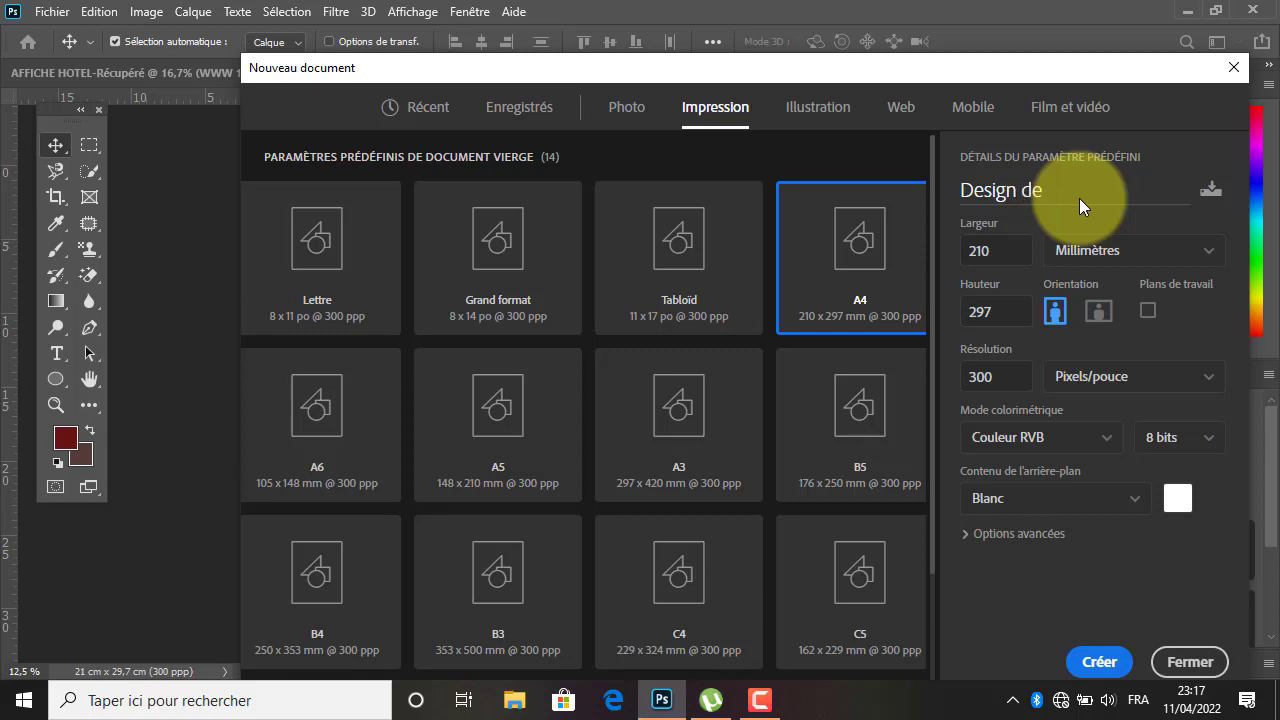
key("BackSpace")
key("BackSpace")
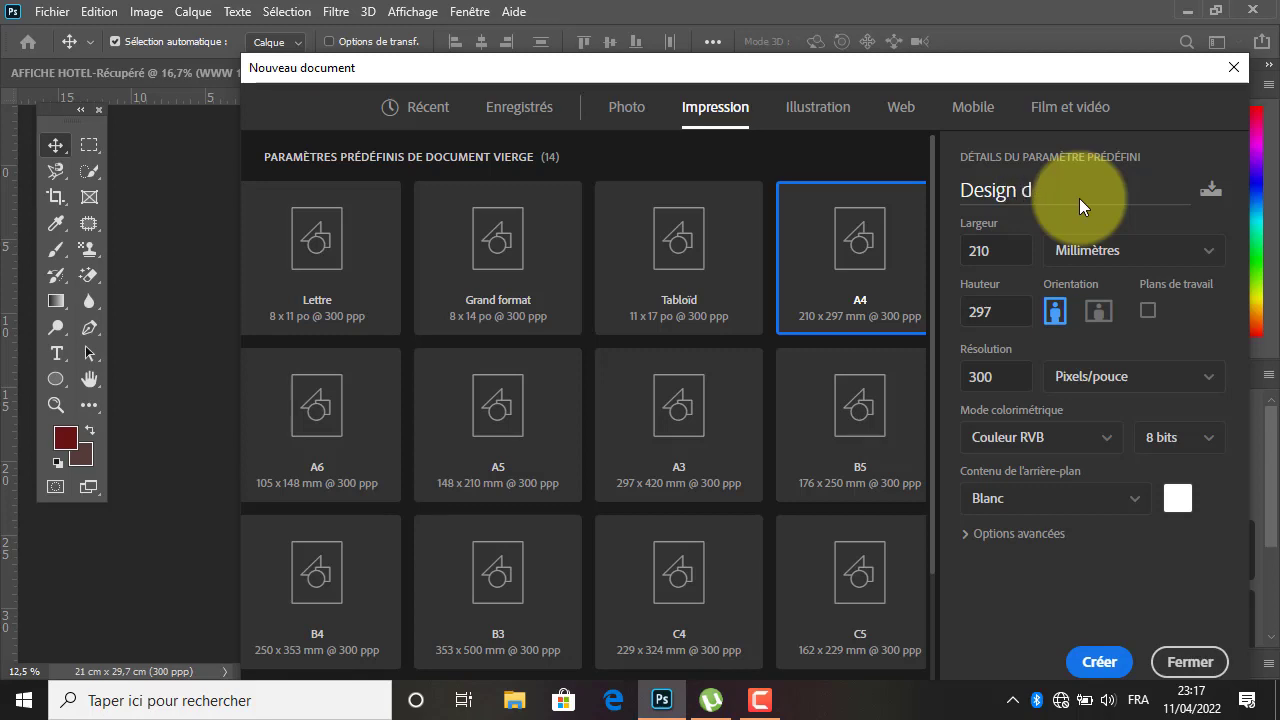
type("'attestati")
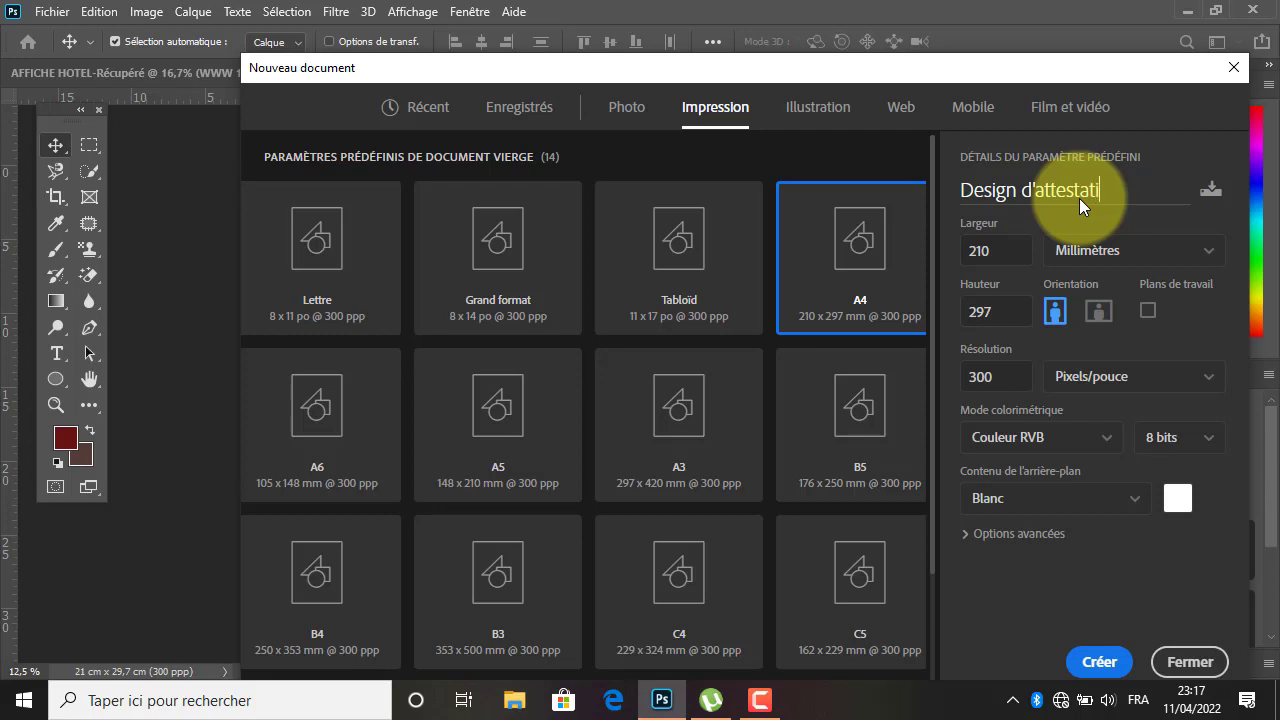
type("on")
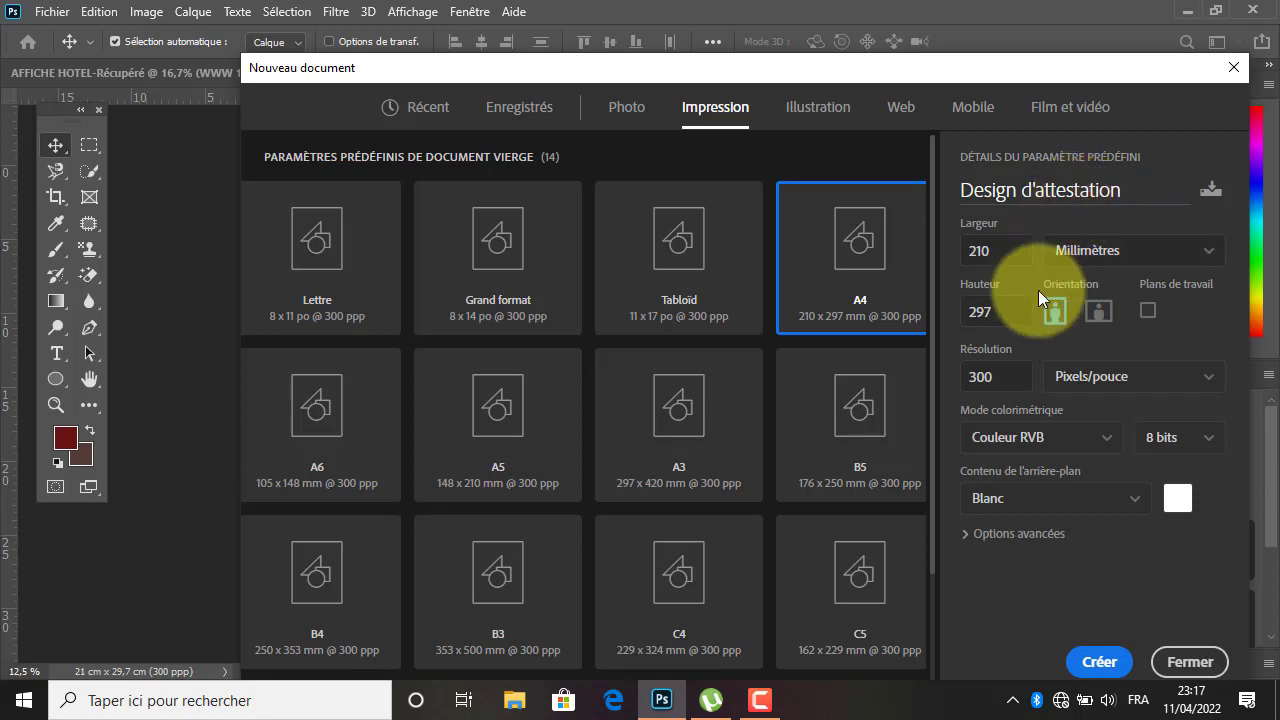
left_click(1099, 314)
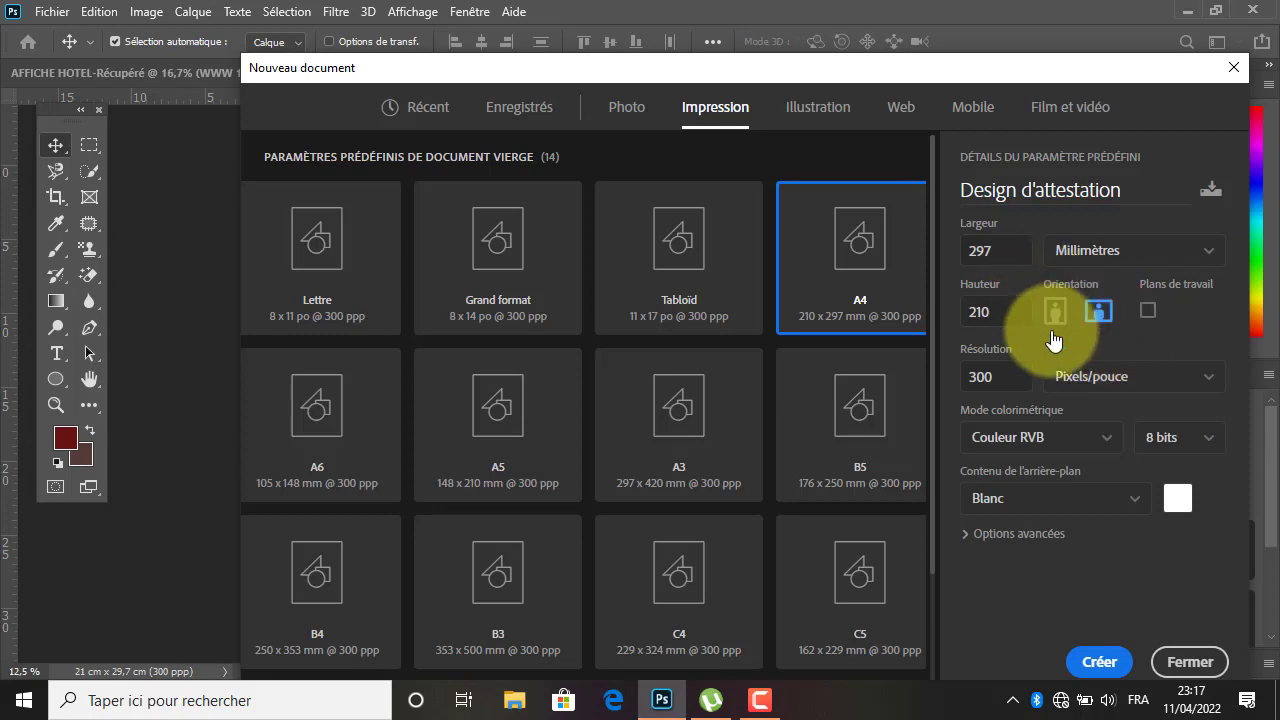
left_click(1100, 664)
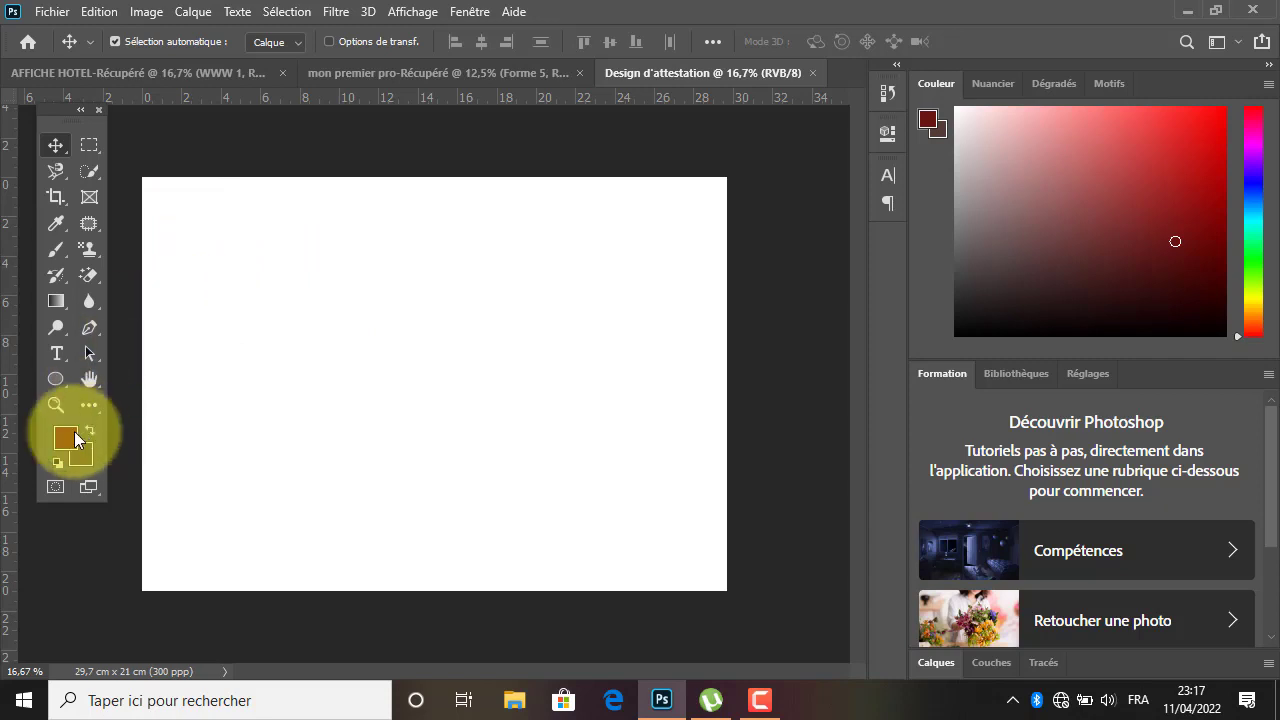
Draw a full-height rectangle about 1494 x 2481 px along the left side of the page with the Rectangle tool.
left_click(69, 381)
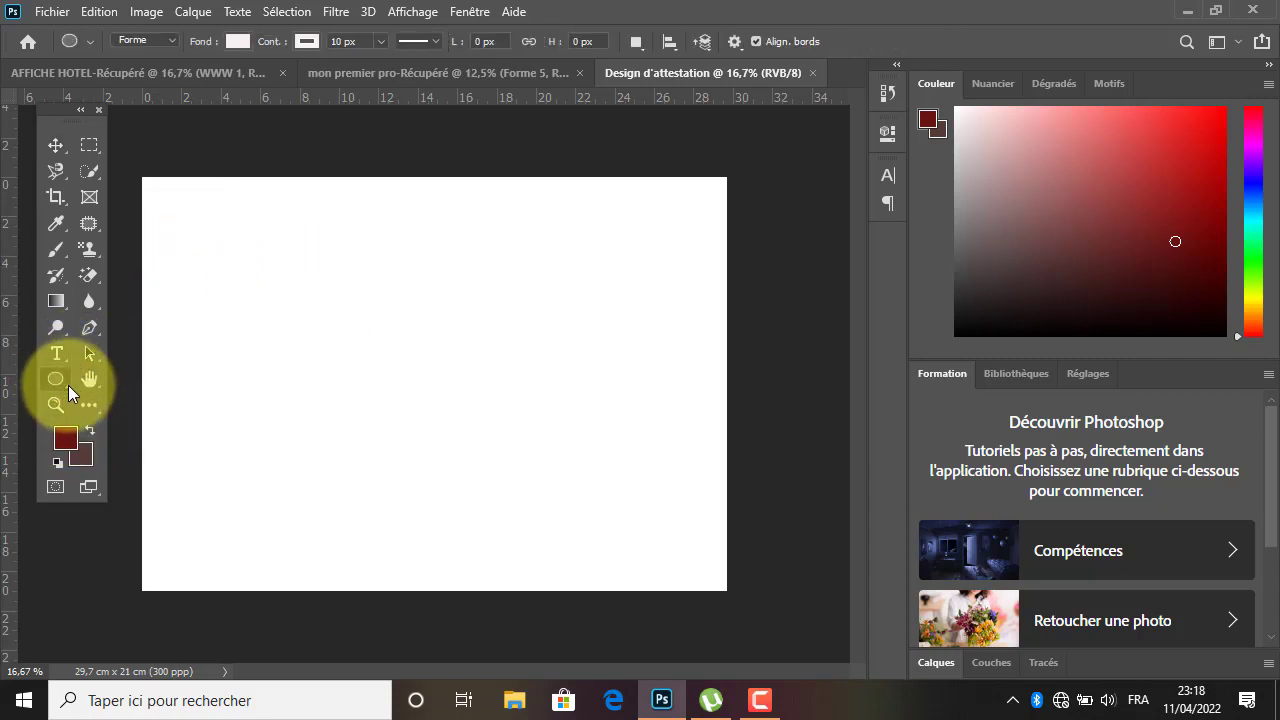
right_click(68, 385)
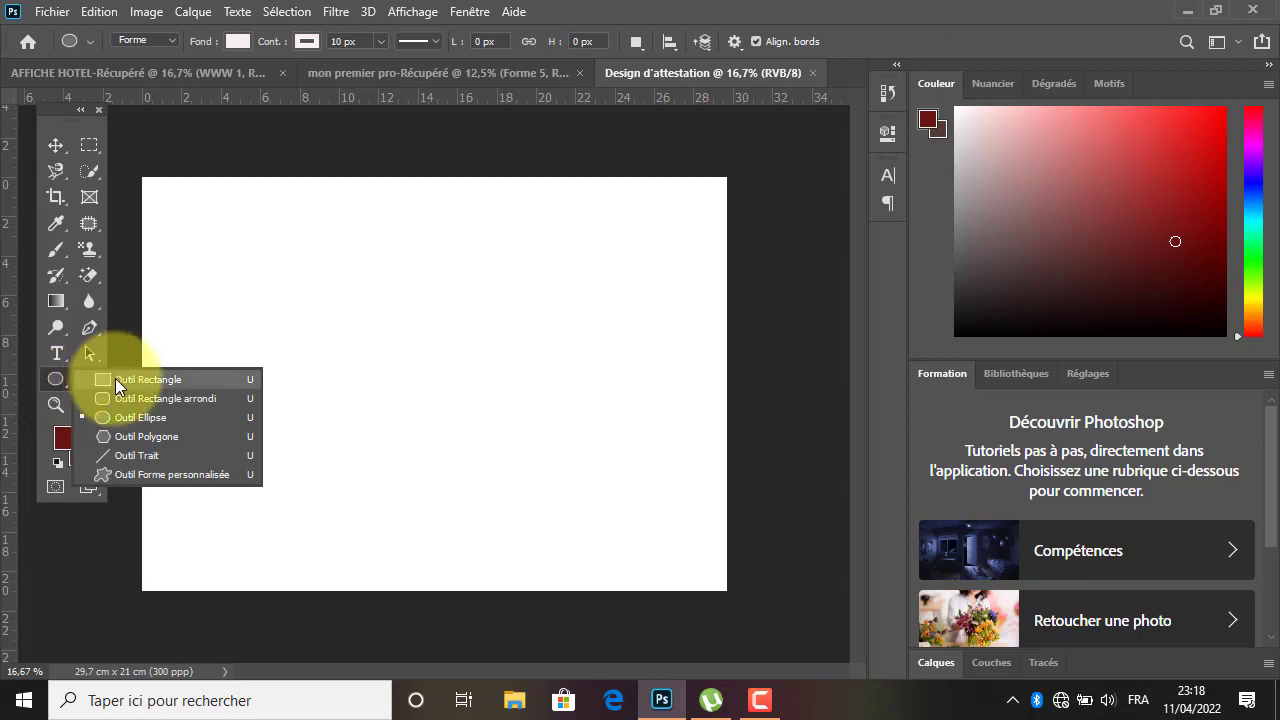
left_click(115, 378)
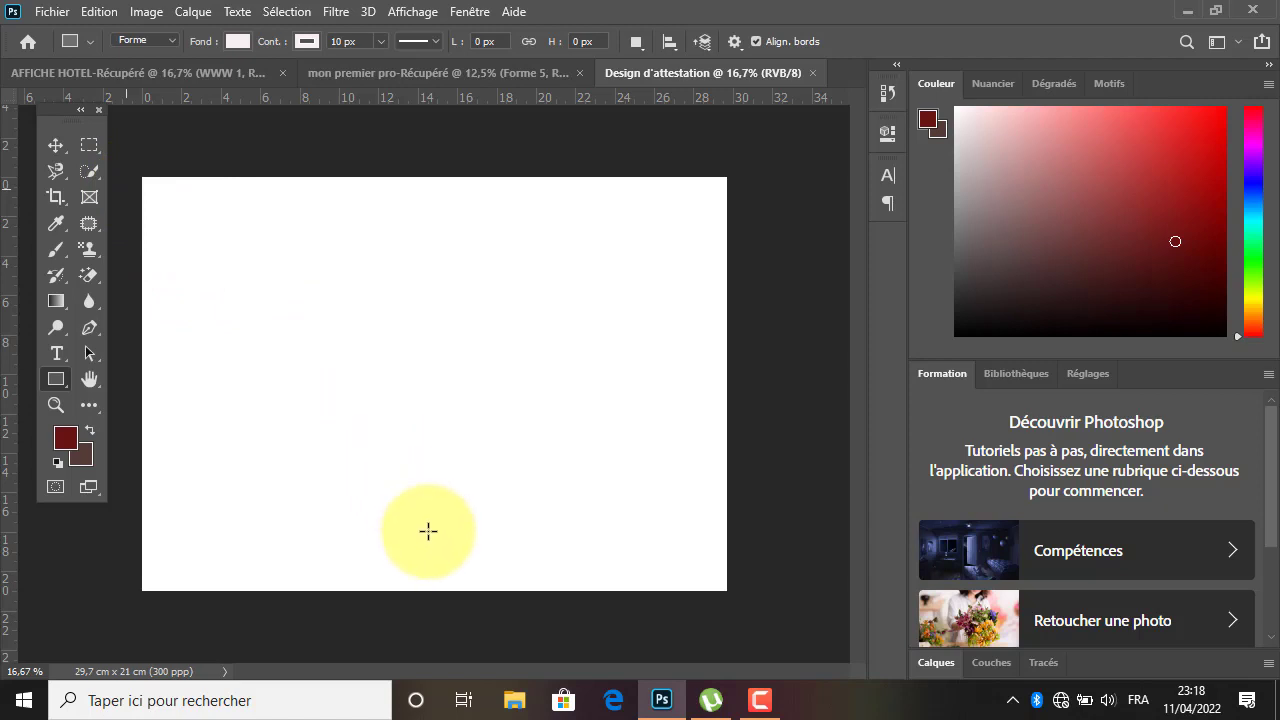
left_click_drag(413, 538, 390, 589)
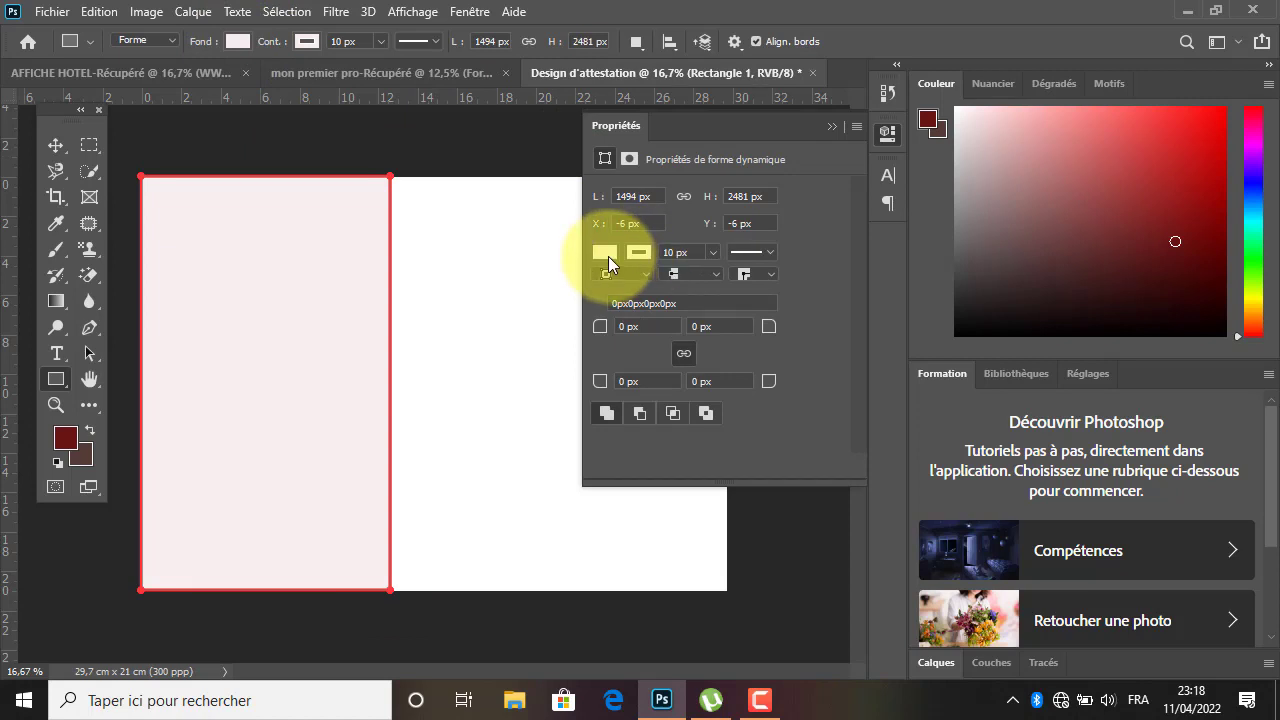
Set the rectangle's fill to the very dark blue 0a031d.
left_click(237, 46)
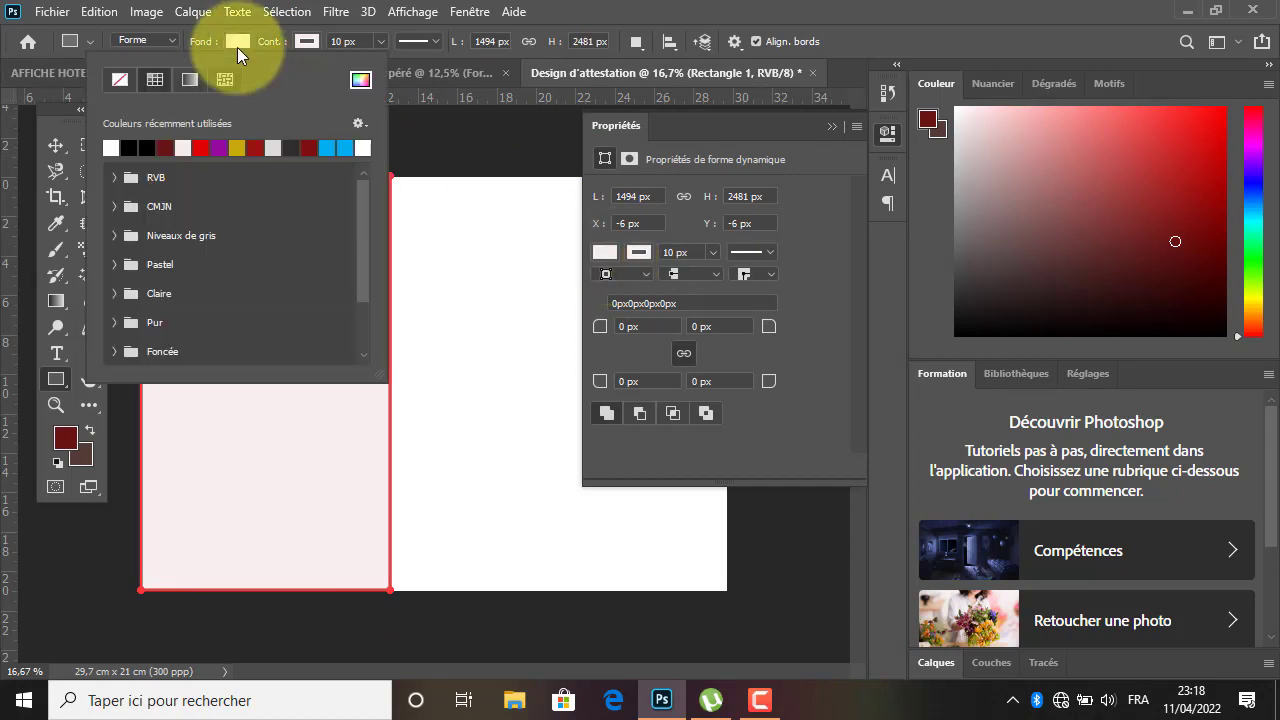
left_click(118, 177)
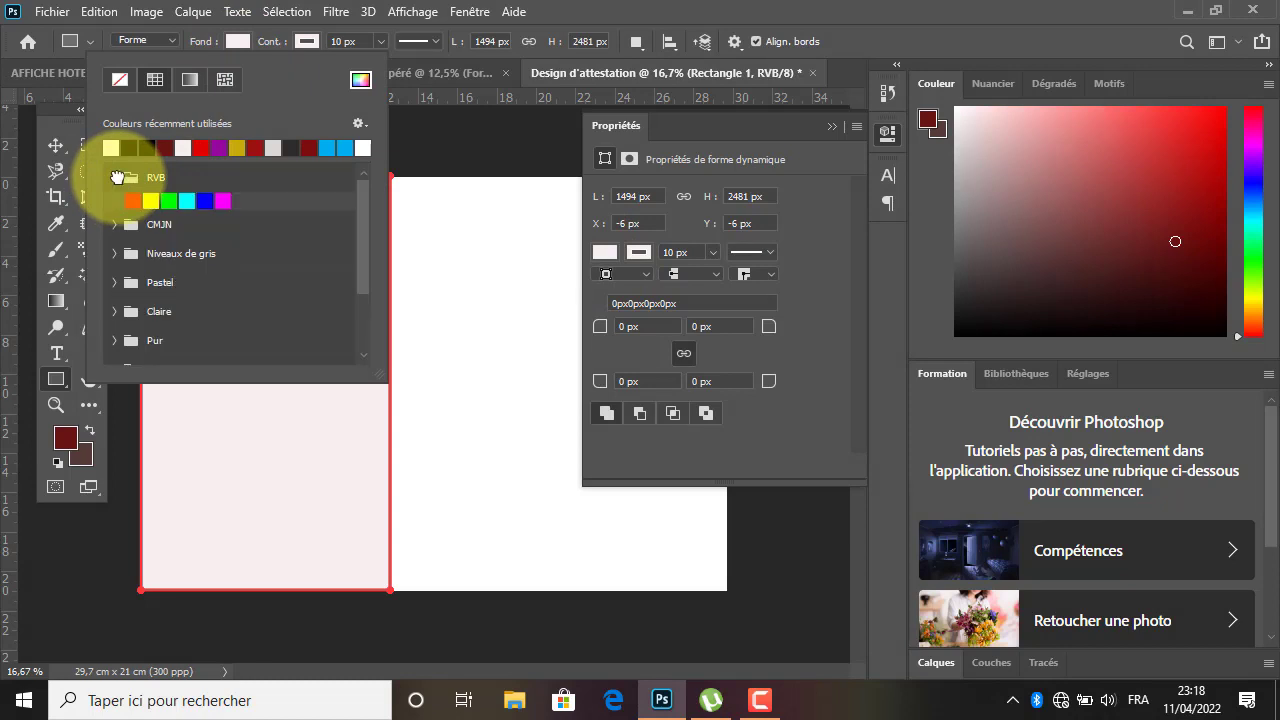
left_click(113, 224)
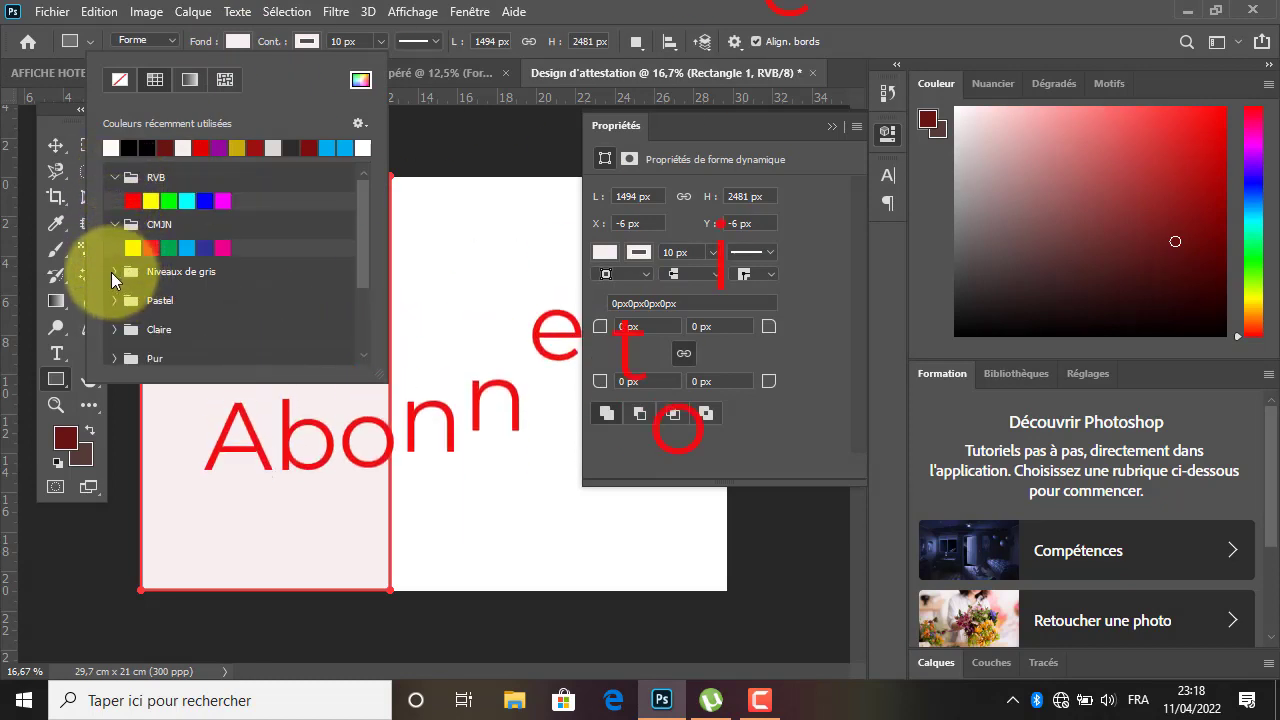
left_click(111, 272)
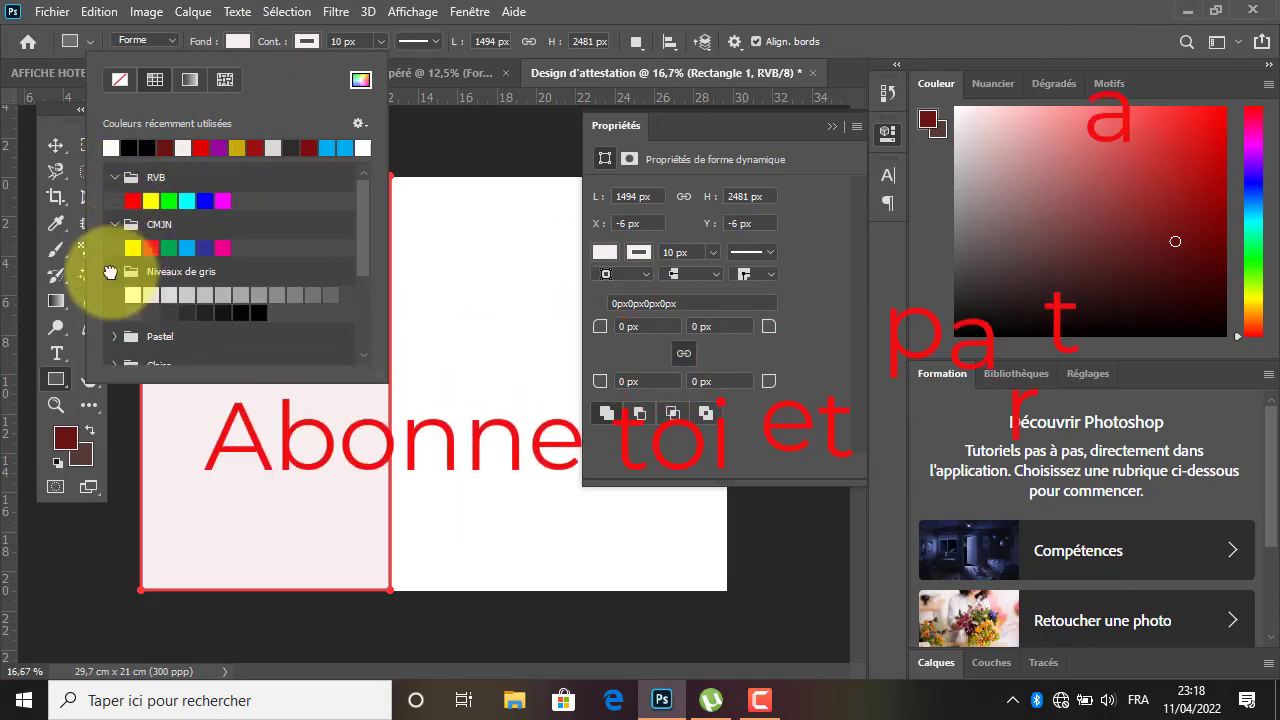
left_click(361, 84)
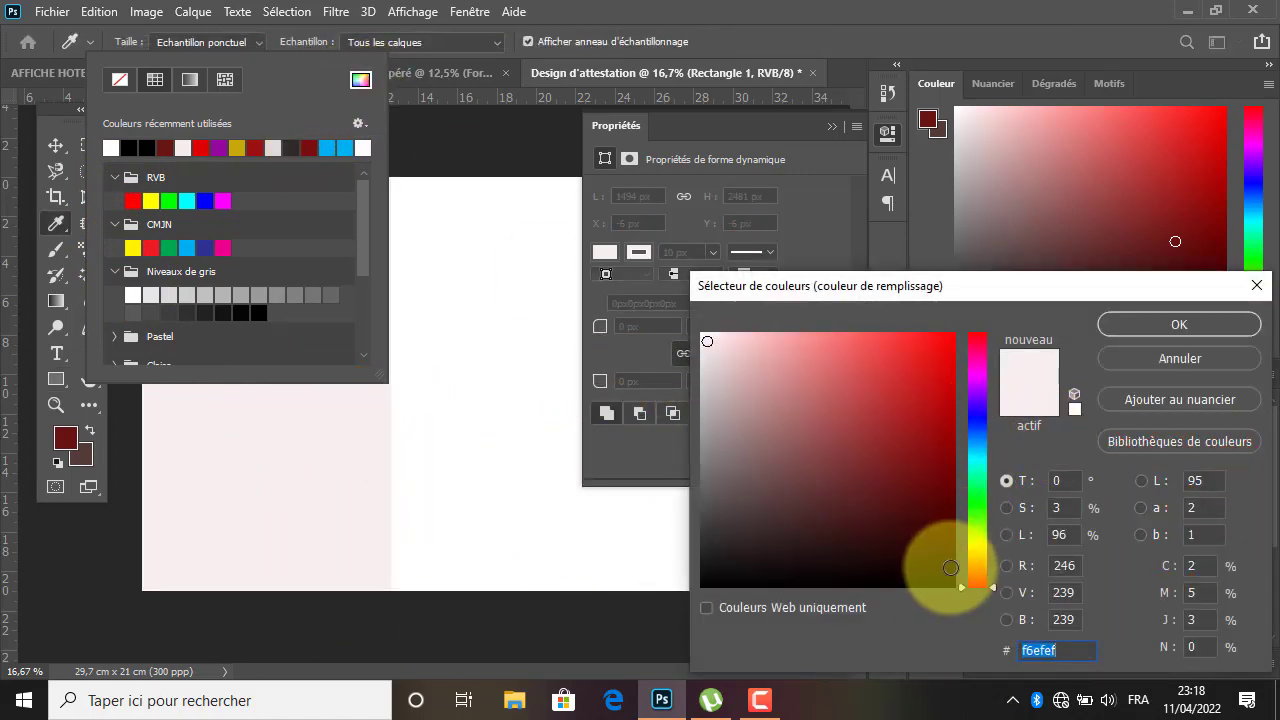
left_click(926, 562)
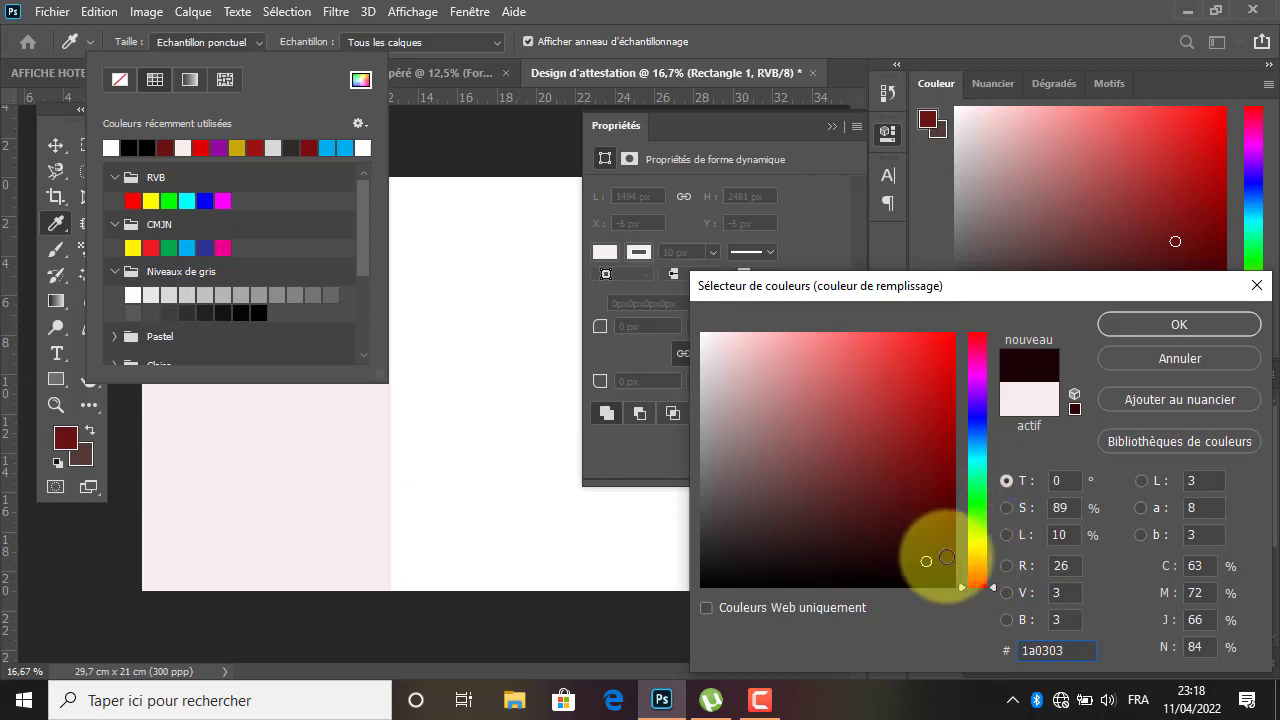
left_click(978, 407)
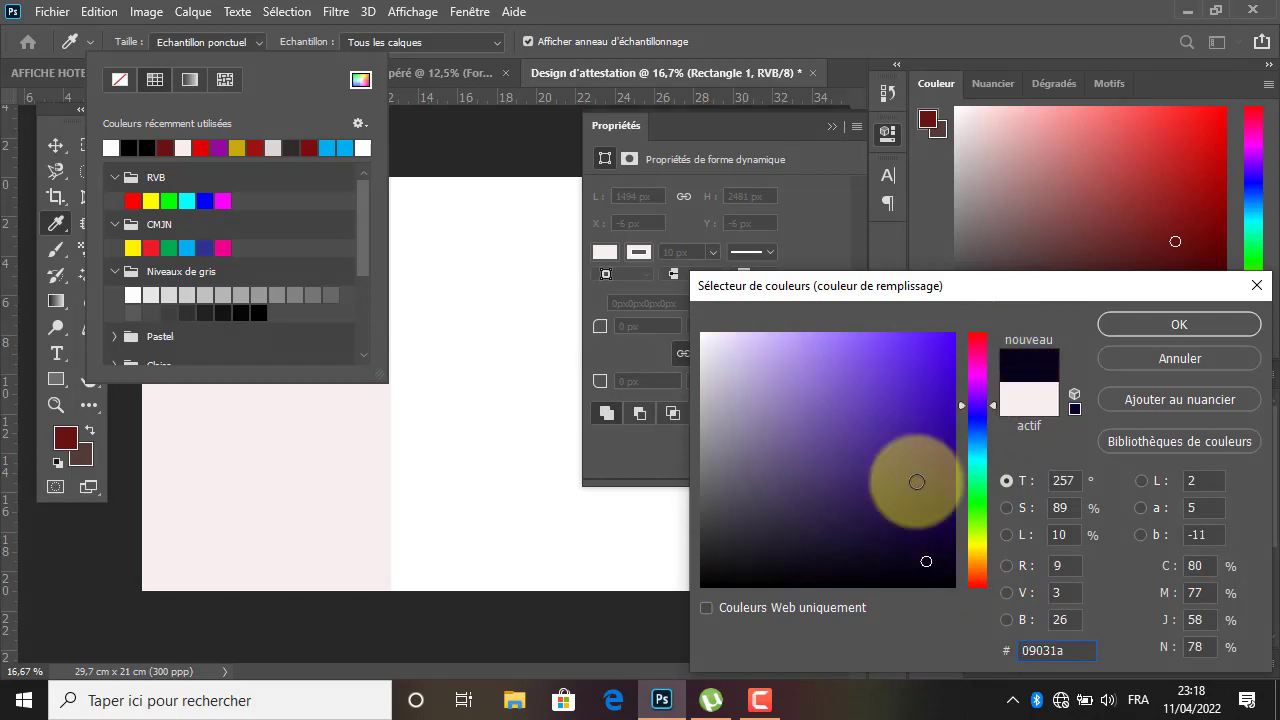
left_click_drag(922, 532, 941, 541)
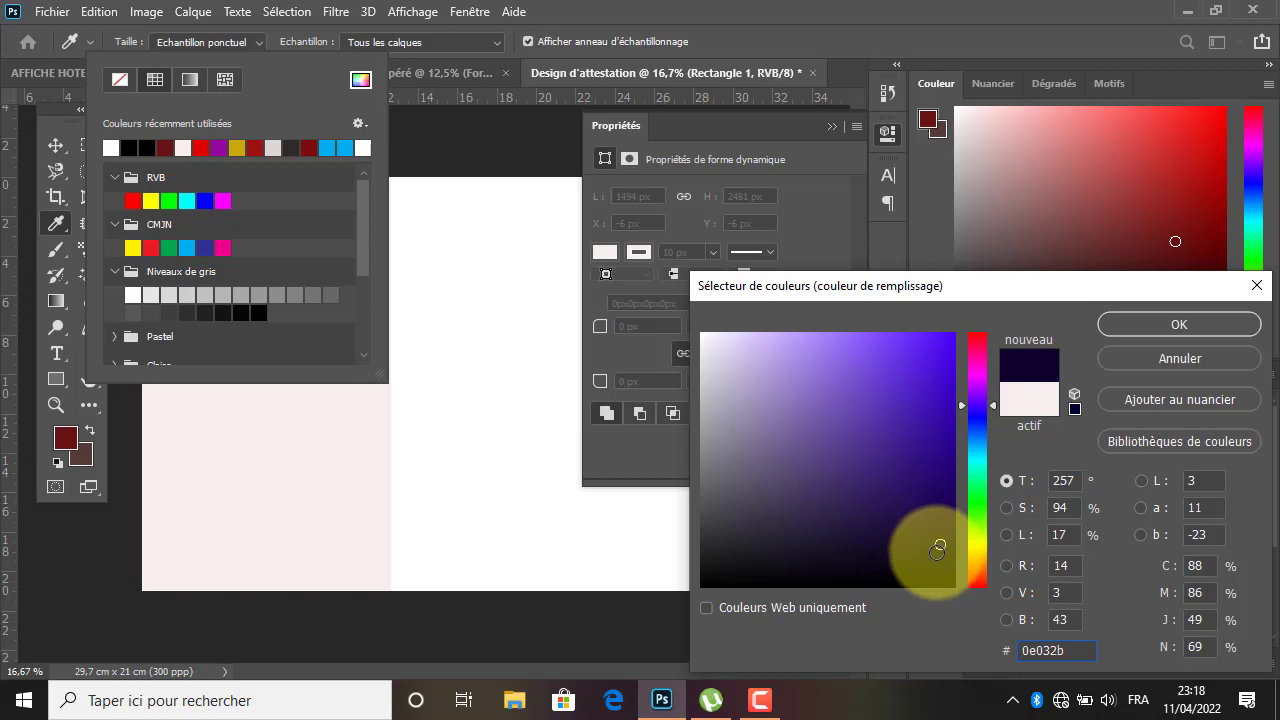
left_click(930, 558)
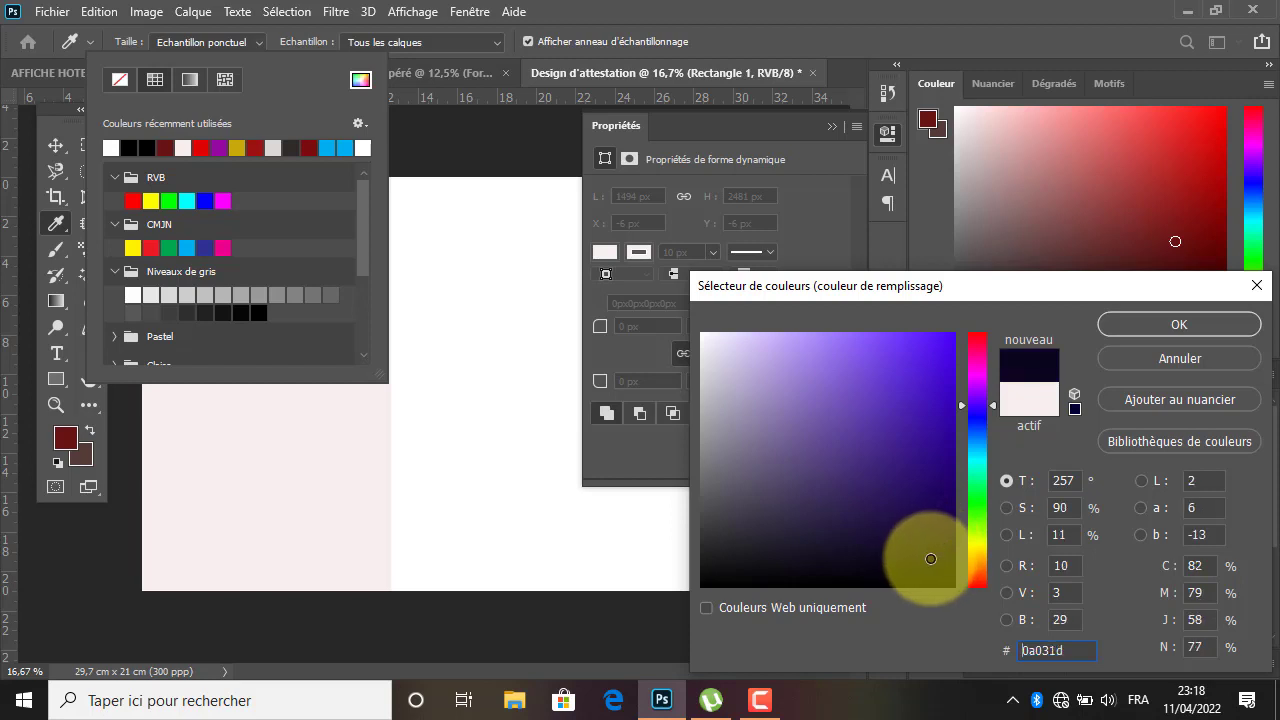
left_click(1165, 330)
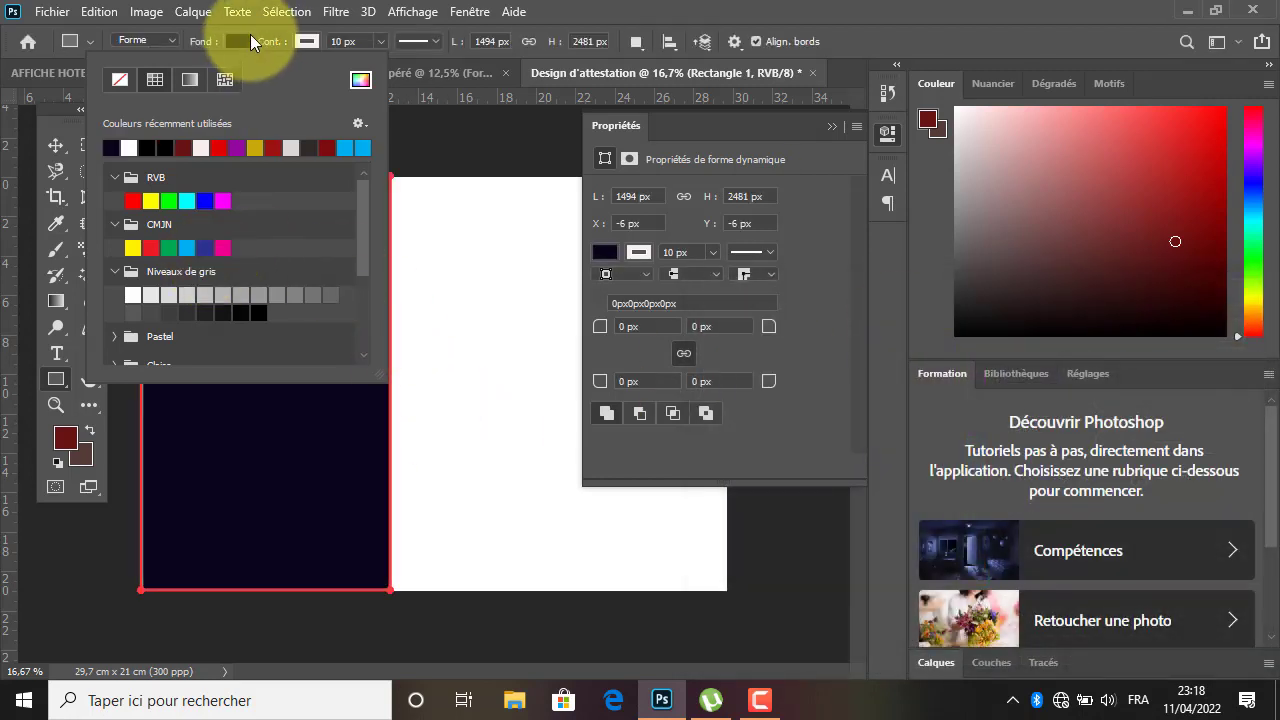
Remove the outline from the dark blue rectangle.
left_click(306, 40)
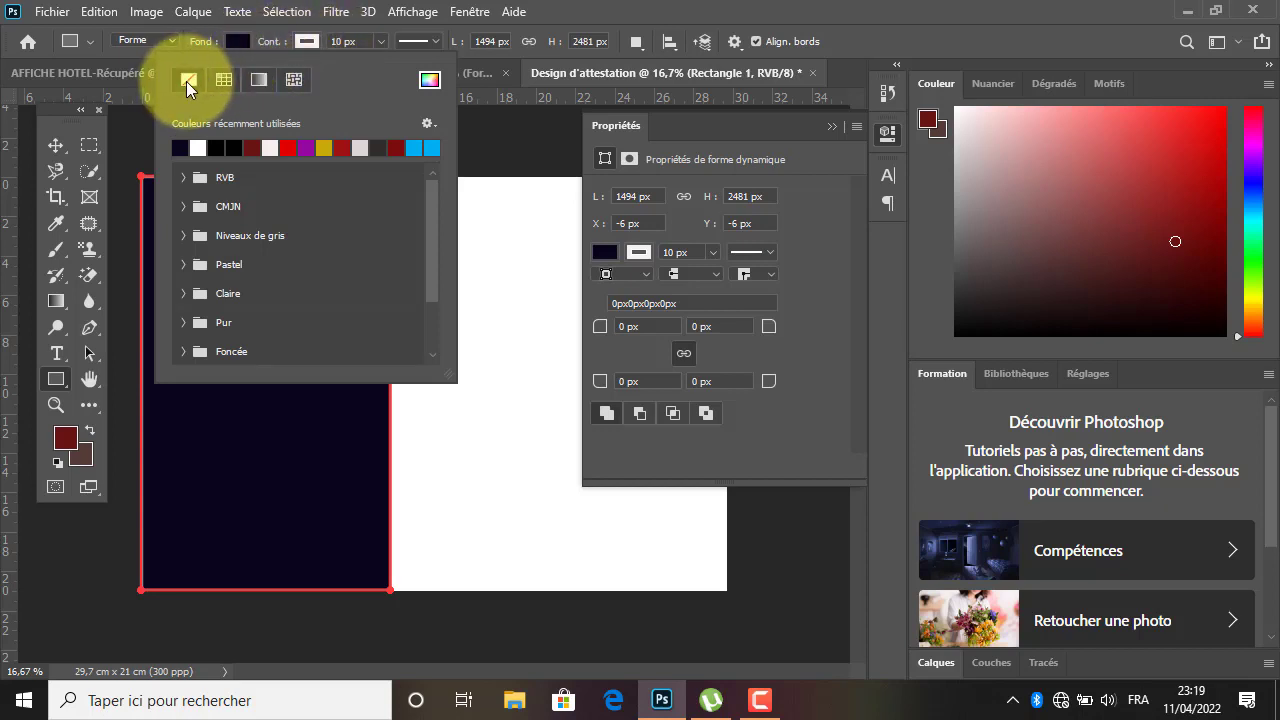
left_click(186, 81)
left_click(309, 42)
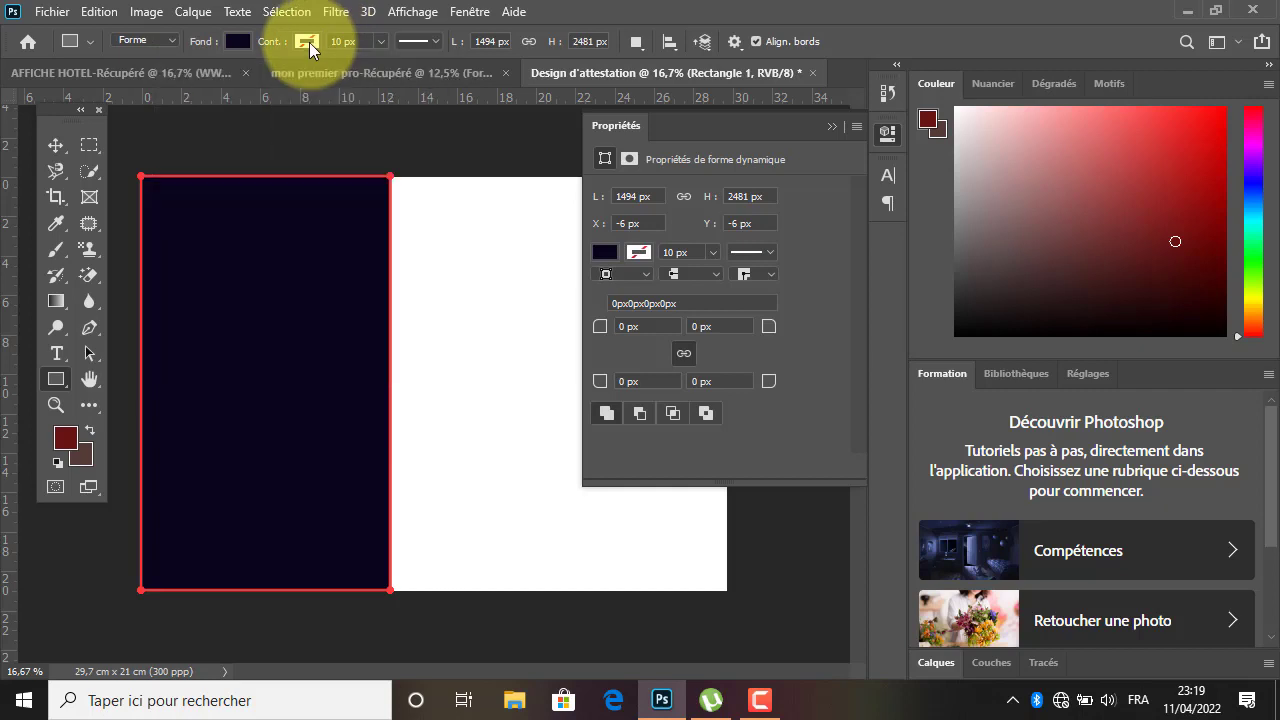
Add an anchor point midway on the dark blue rectangle's inner vertical edge and pull it inward to form a smooth concave curve.
left_click(89, 328)
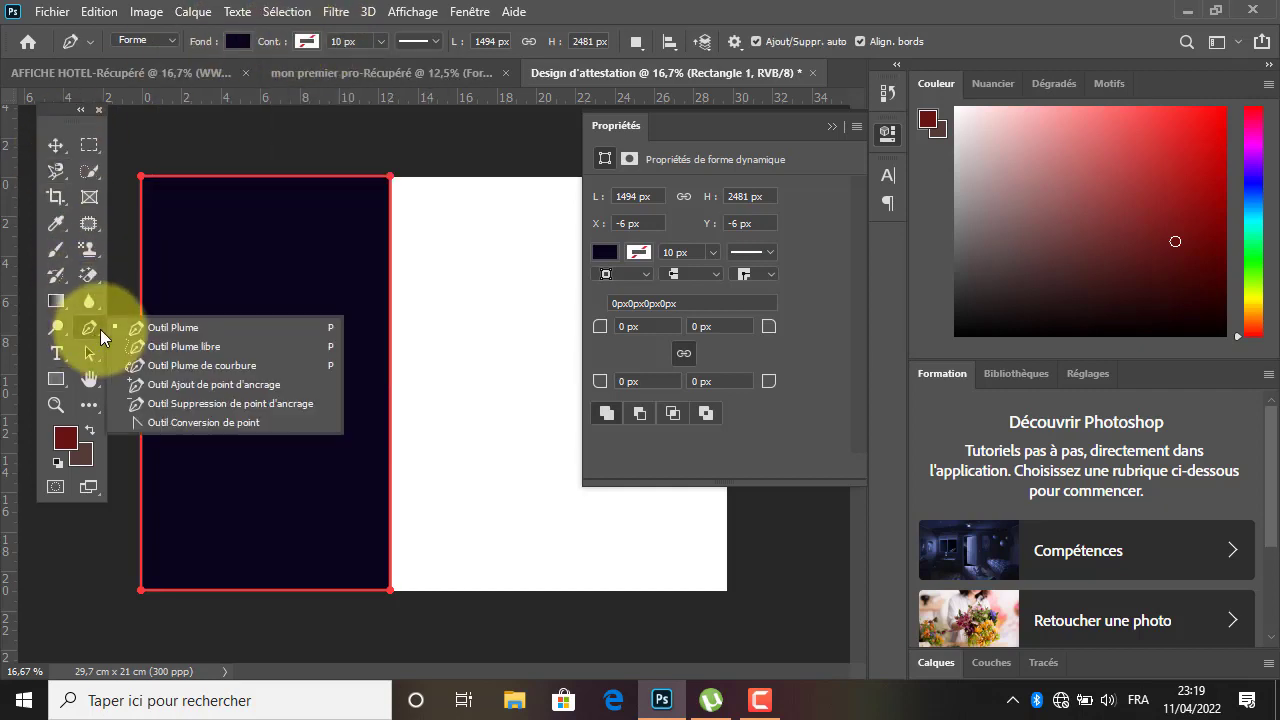
left_click(169, 384)
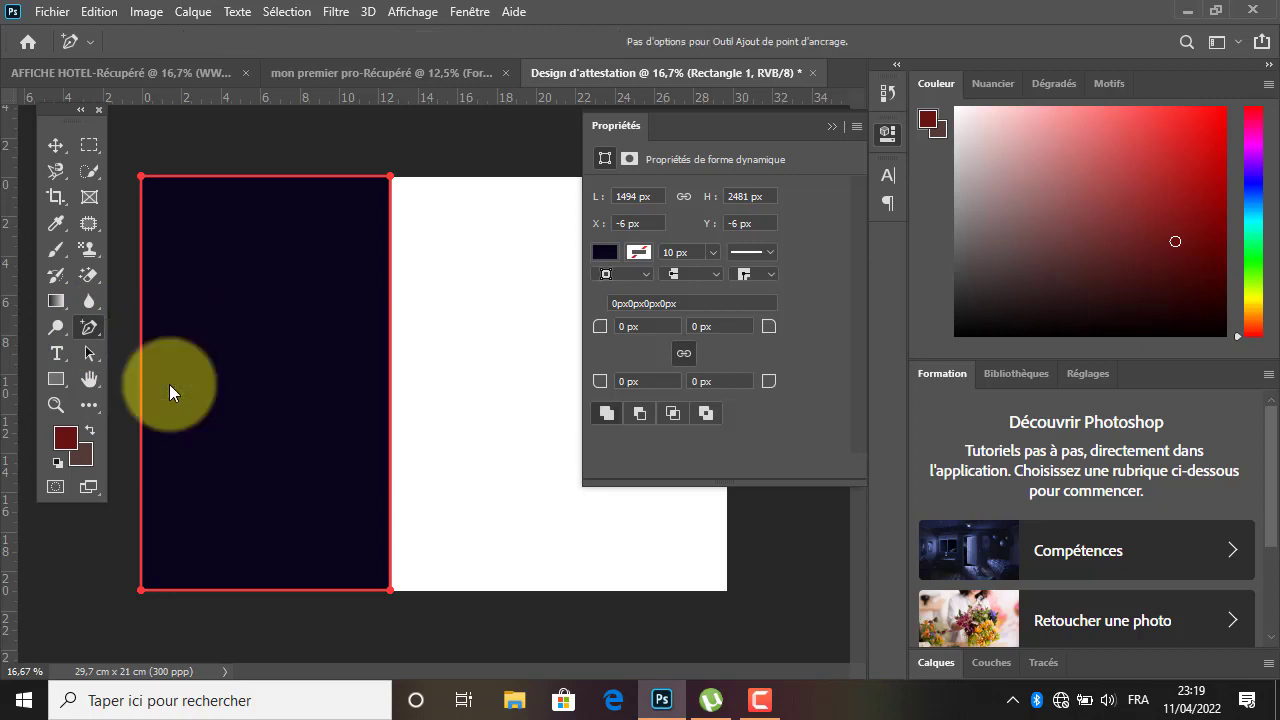
left_click(393, 375)
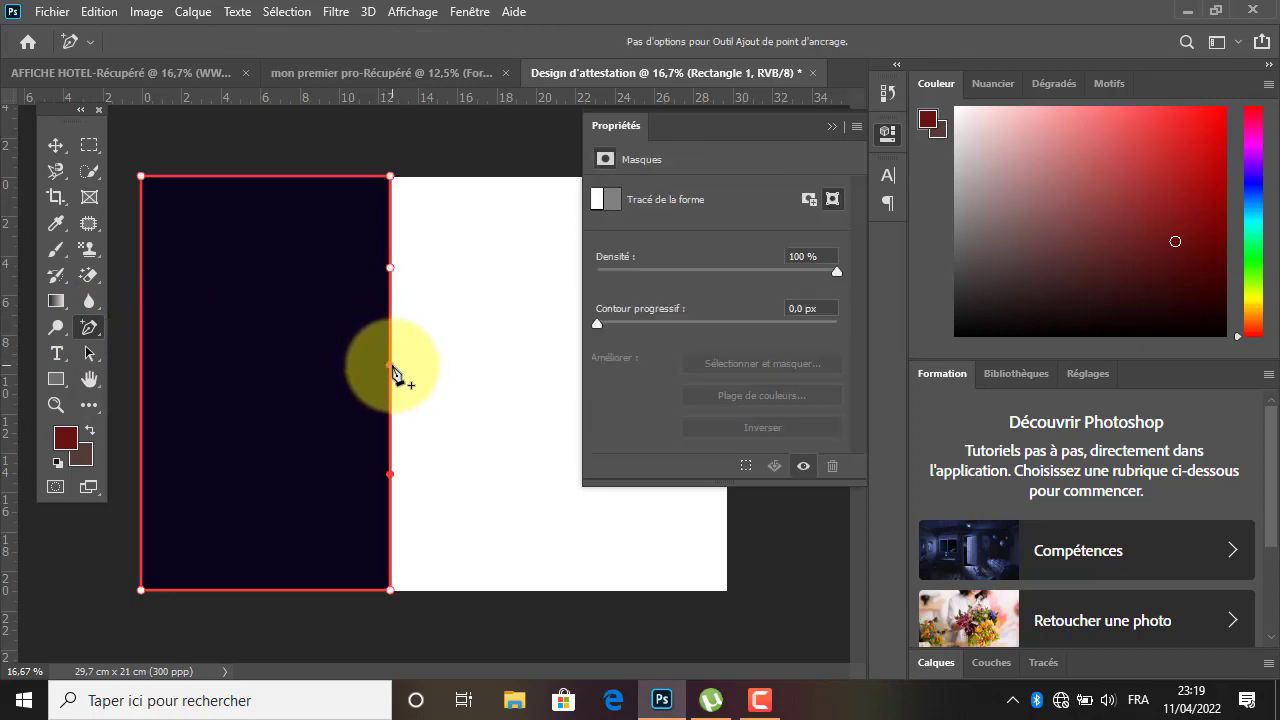
mouse_move(390, 375)
left_mouse_down()
mouse_move(302, 380)
mouse_move(393, 376)
mouse_move(383, 371)
left_mouse_up()
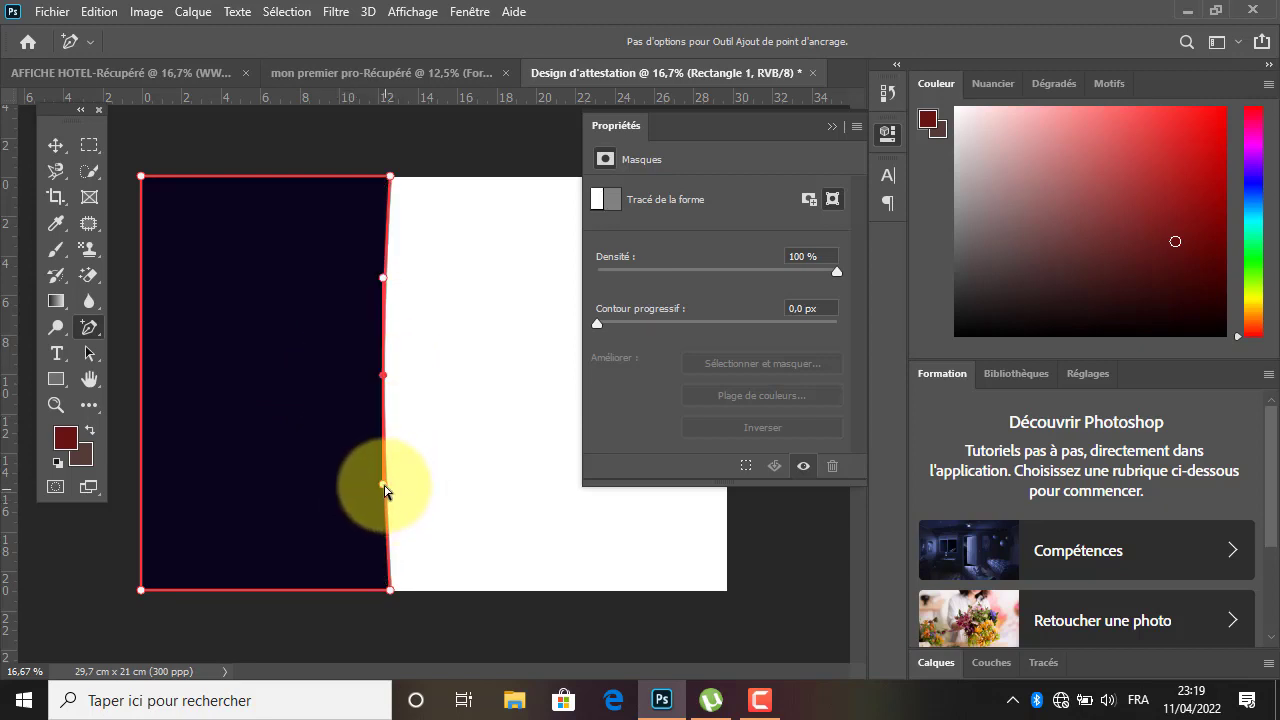
left_click_drag(385, 488, 462, 483)
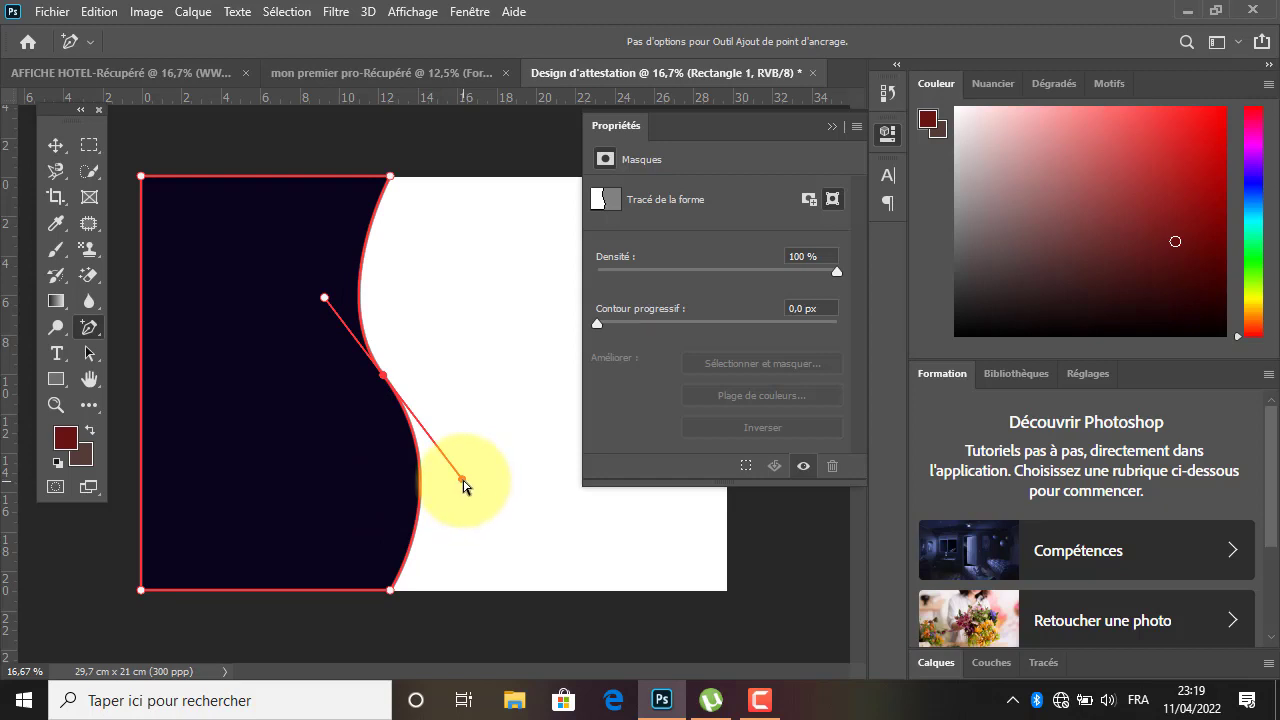
left_click_drag(463, 485, 380, 487)
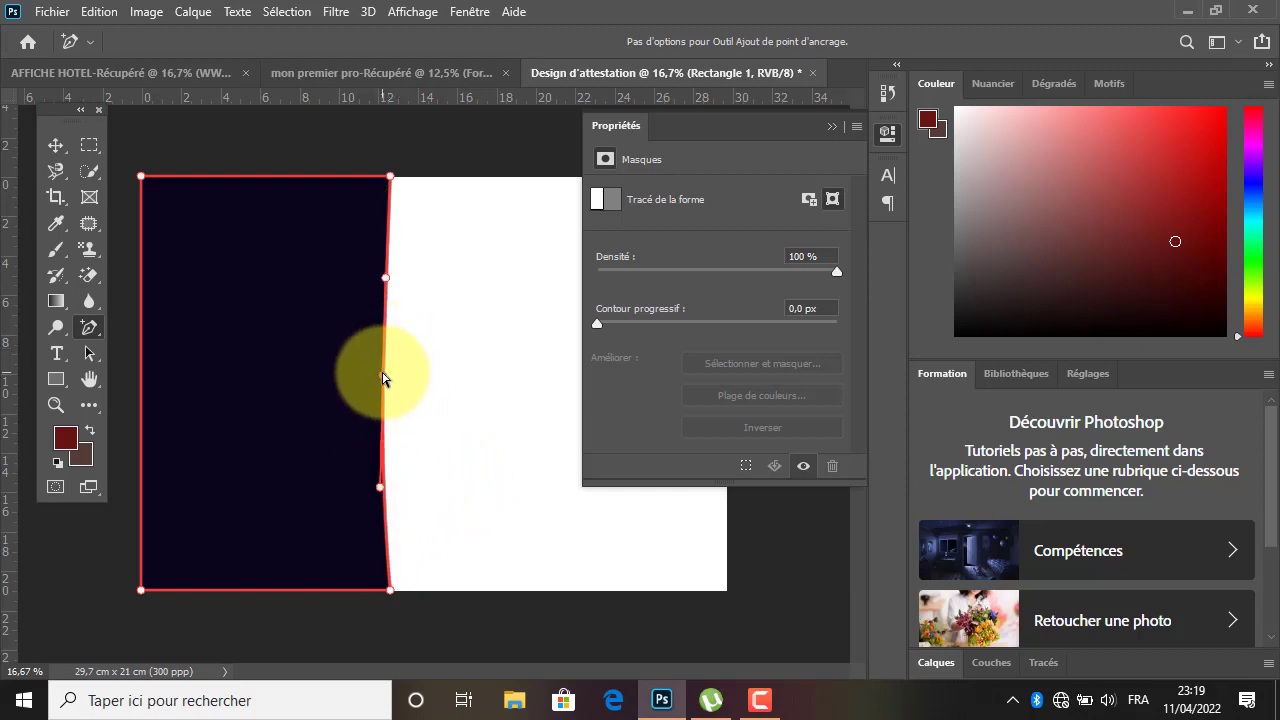
left_click_drag(383, 378, 324, 388)
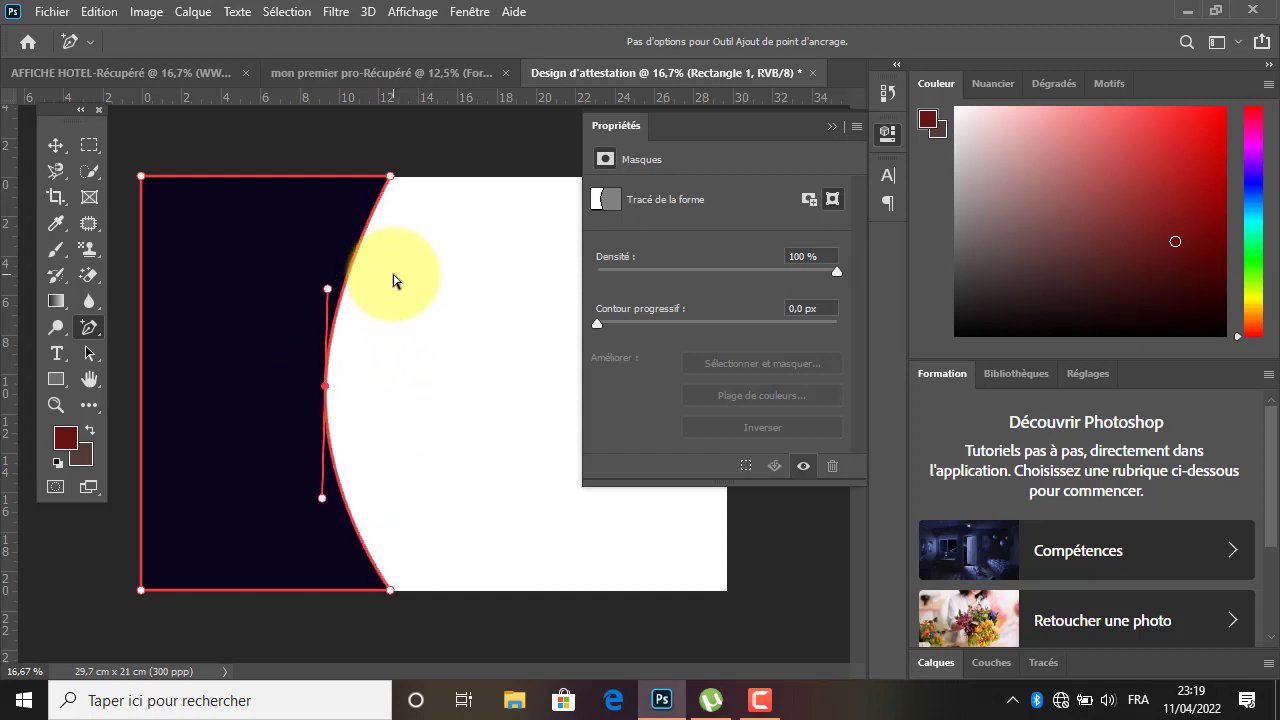
left_click(56, 143)
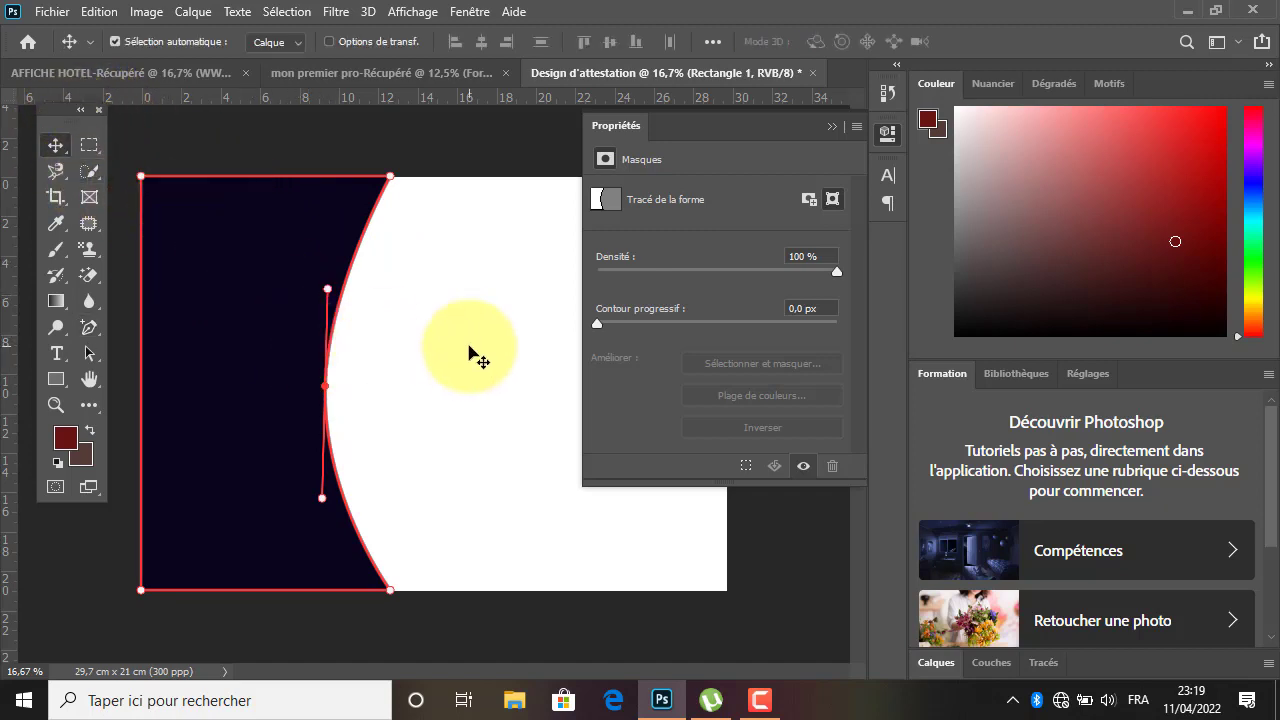
left_click(478, 358)
left_click(833, 127)
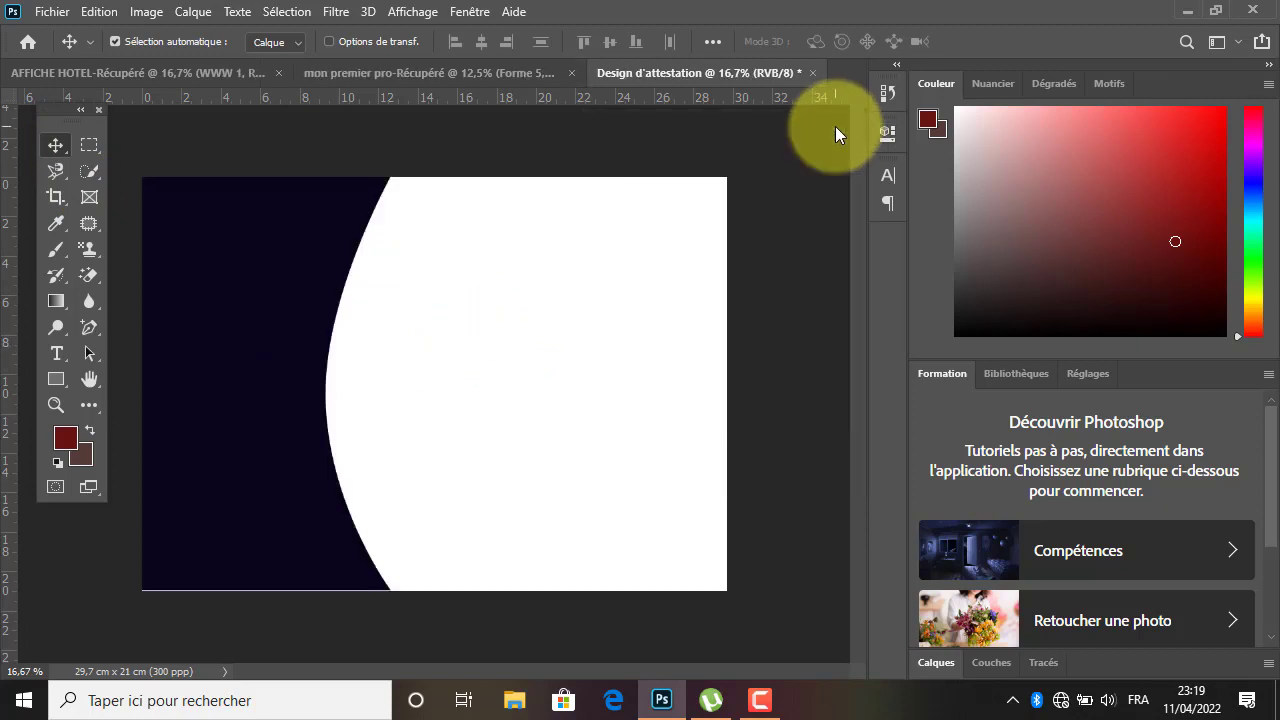
Stretch the curved dark blue shape to 102.41 % height so it extends slightly past the page's lower edge.
left_click(289, 396)
left_click_drag(288, 396, 286, 399)
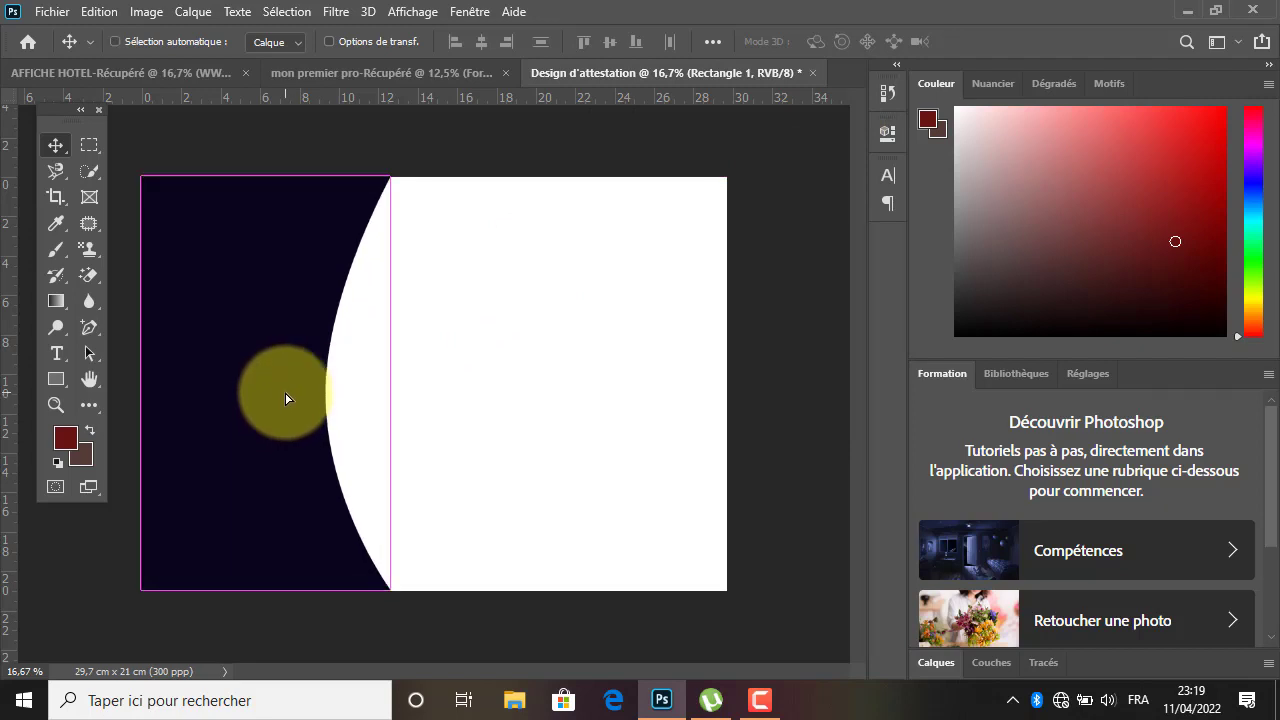
key("ctrl+t")
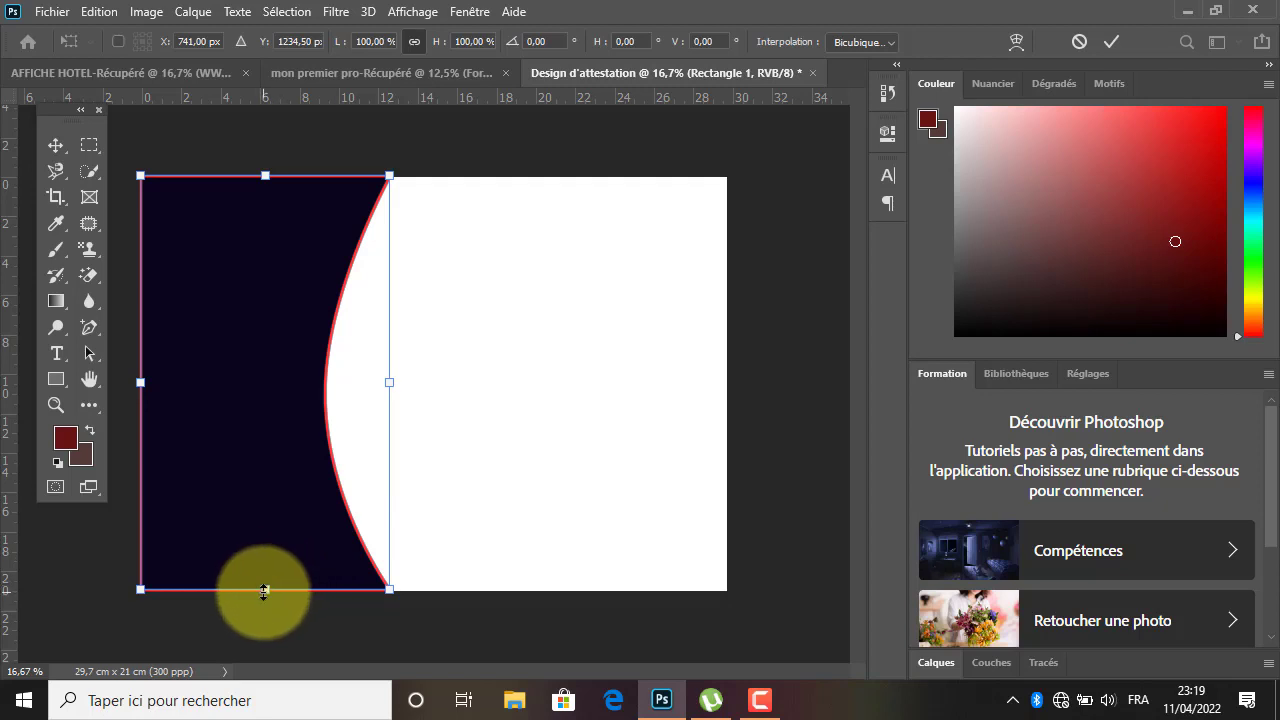
left_click_drag(264, 591, 261, 600)
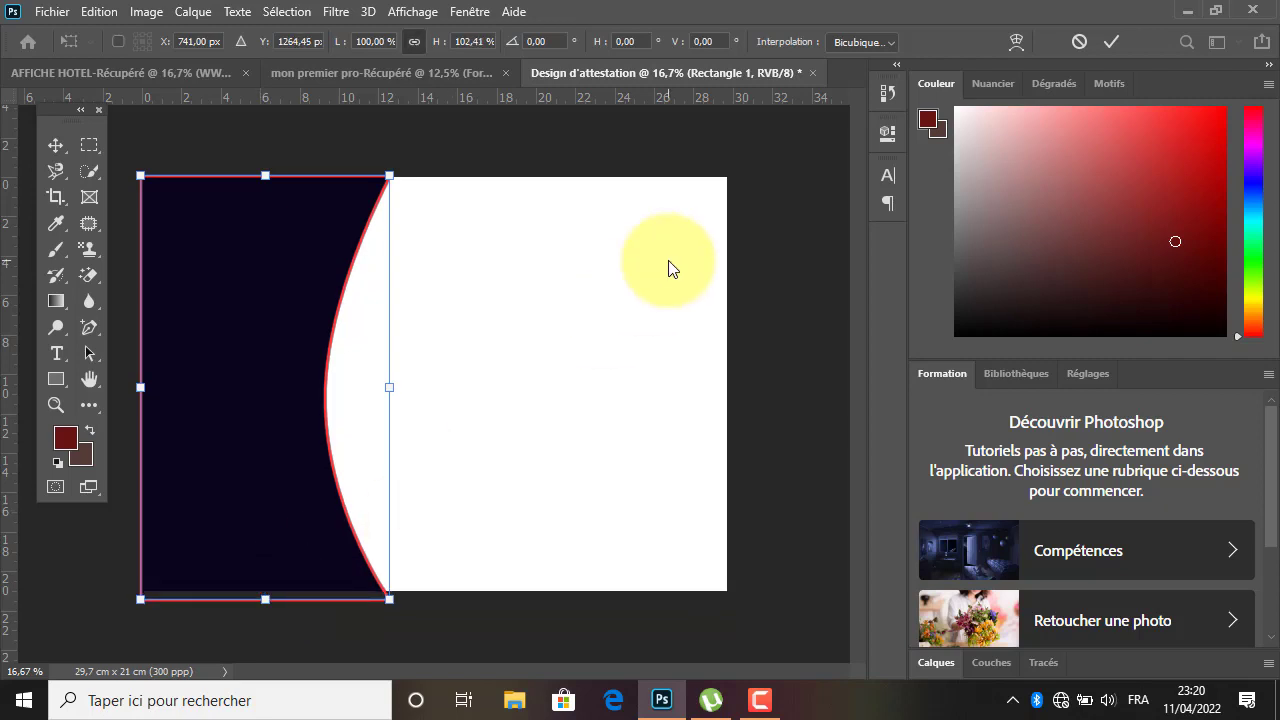
left_click(1113, 42)
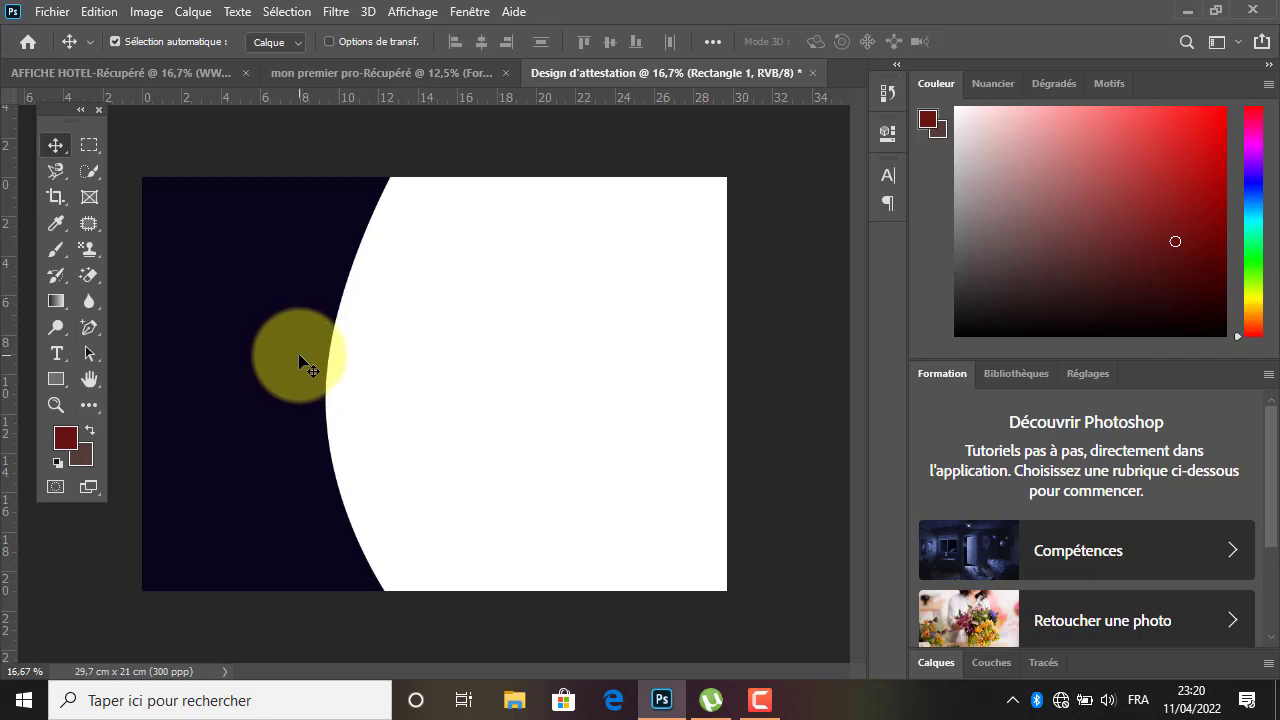
Duplicate the curved shape slightly to the left and fill the copy with gold.
left_click_drag(300, 356, 280, 363)
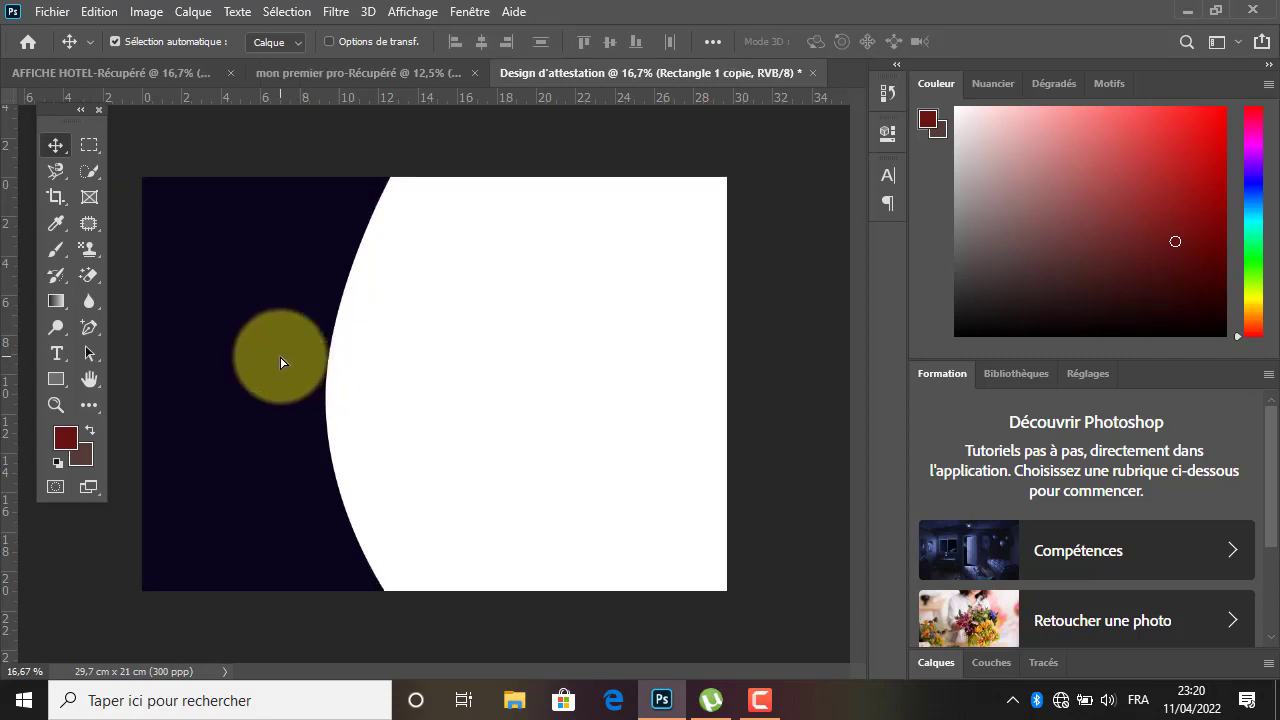
left_click(57, 380)
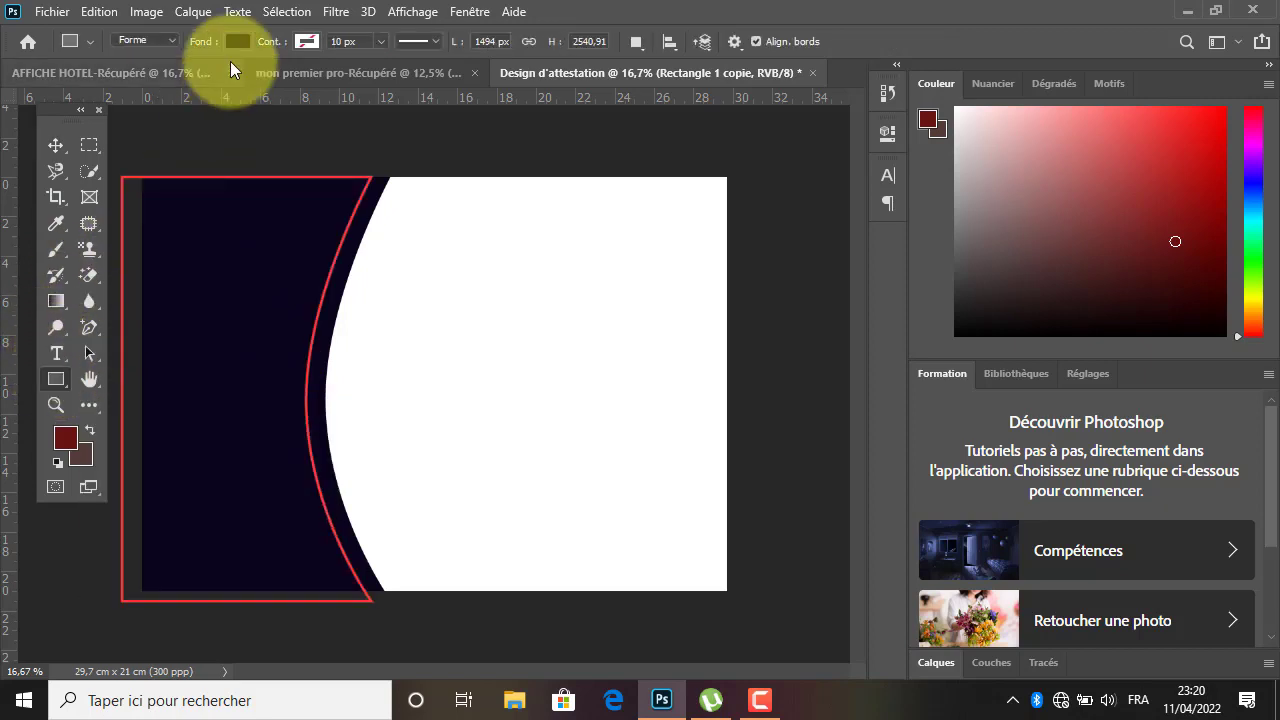
left_click(236, 42)
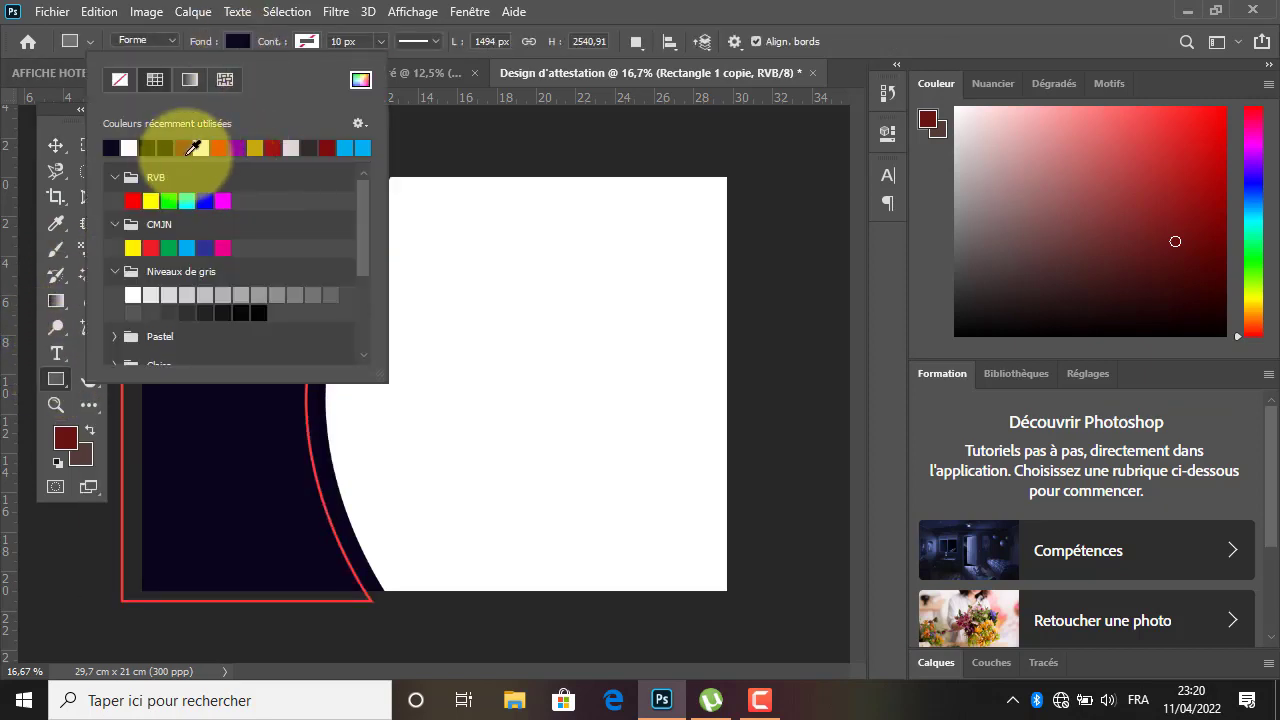
left_click(203, 147)
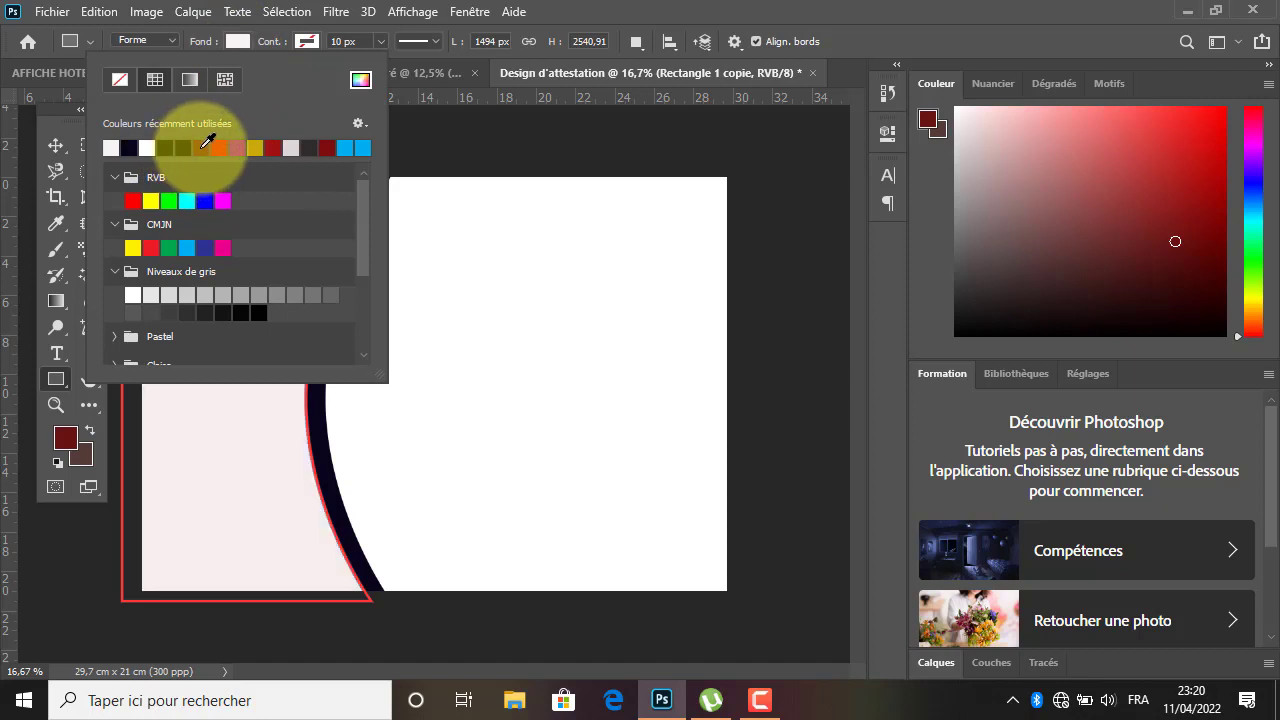
left_click(268, 147)
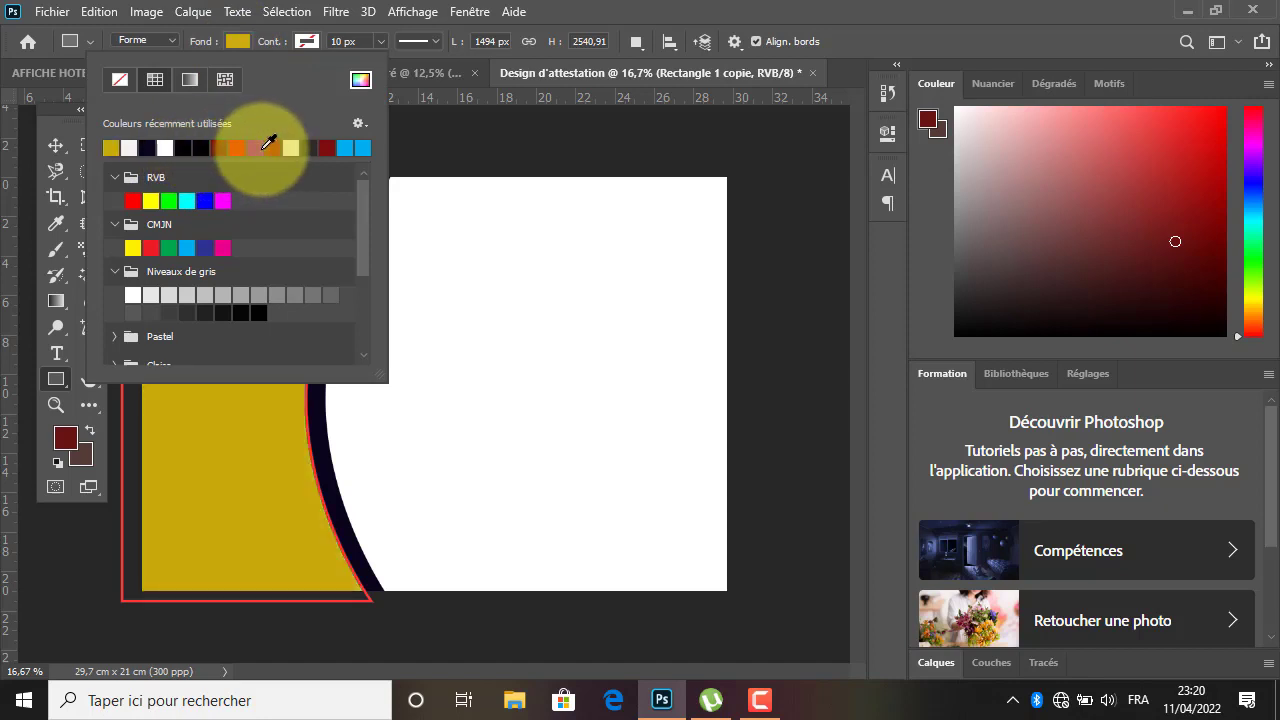
left_click(236, 42)
Nudge the gold copy to the right until only a thin dark blue outline remains along the curve.
left_click(57, 145)
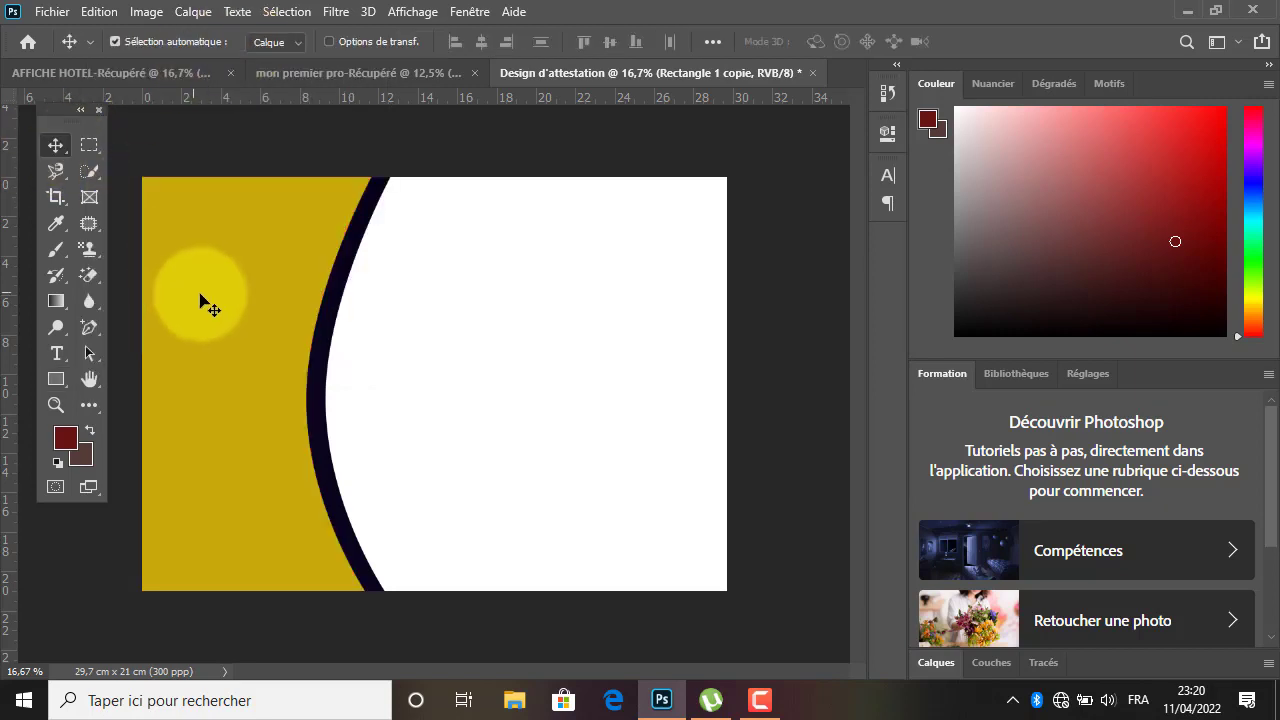
key("shift+Right")
key("shift+Right")
key("shift+Right")
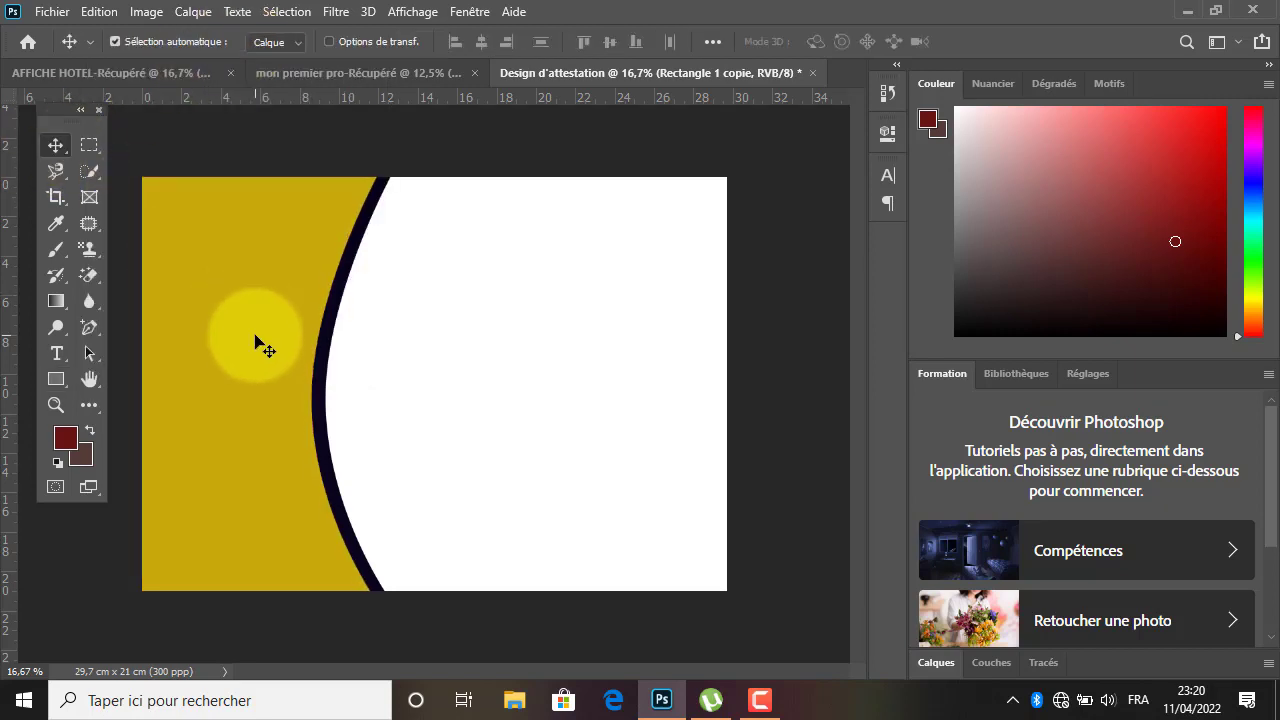
key("shift+Right")
key("shift+Right")
key("shift+Right")
key("shift+Right")
key("shift+Right")
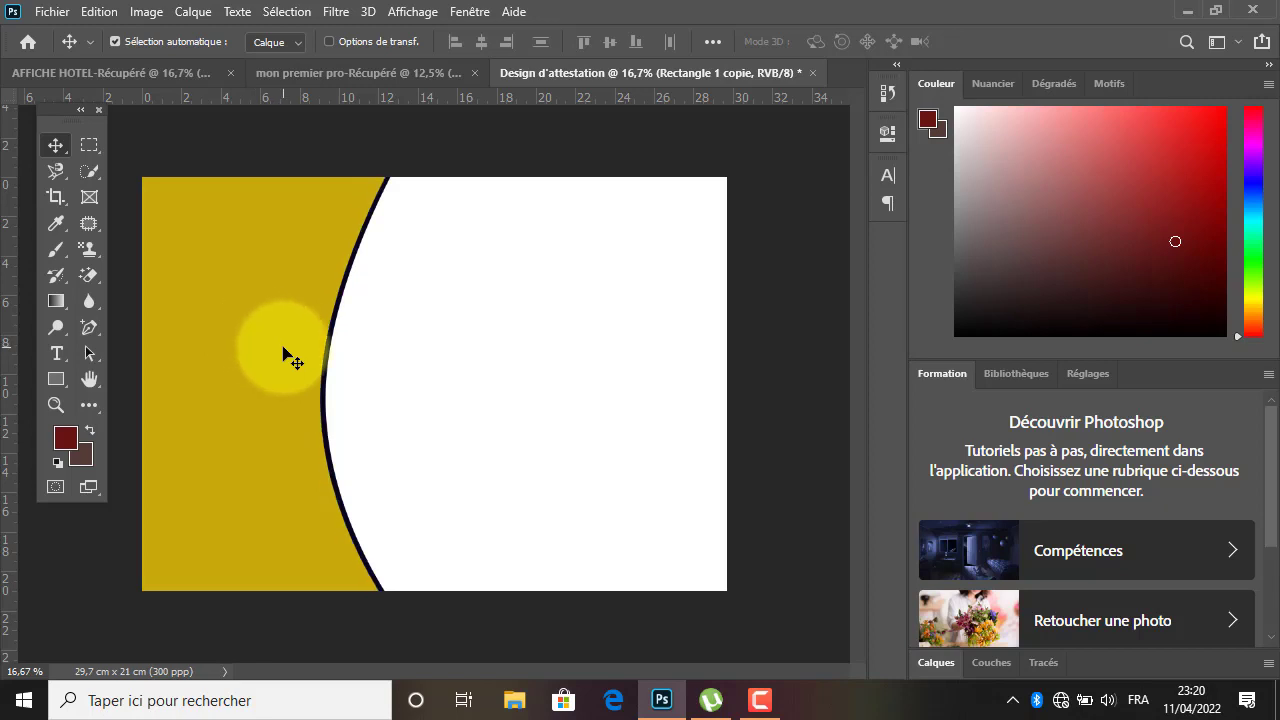
Duplicate the gold shape slightly to the left and fill the new copy with the very dark blue.
left_click_drag(279, 348, 266, 355)
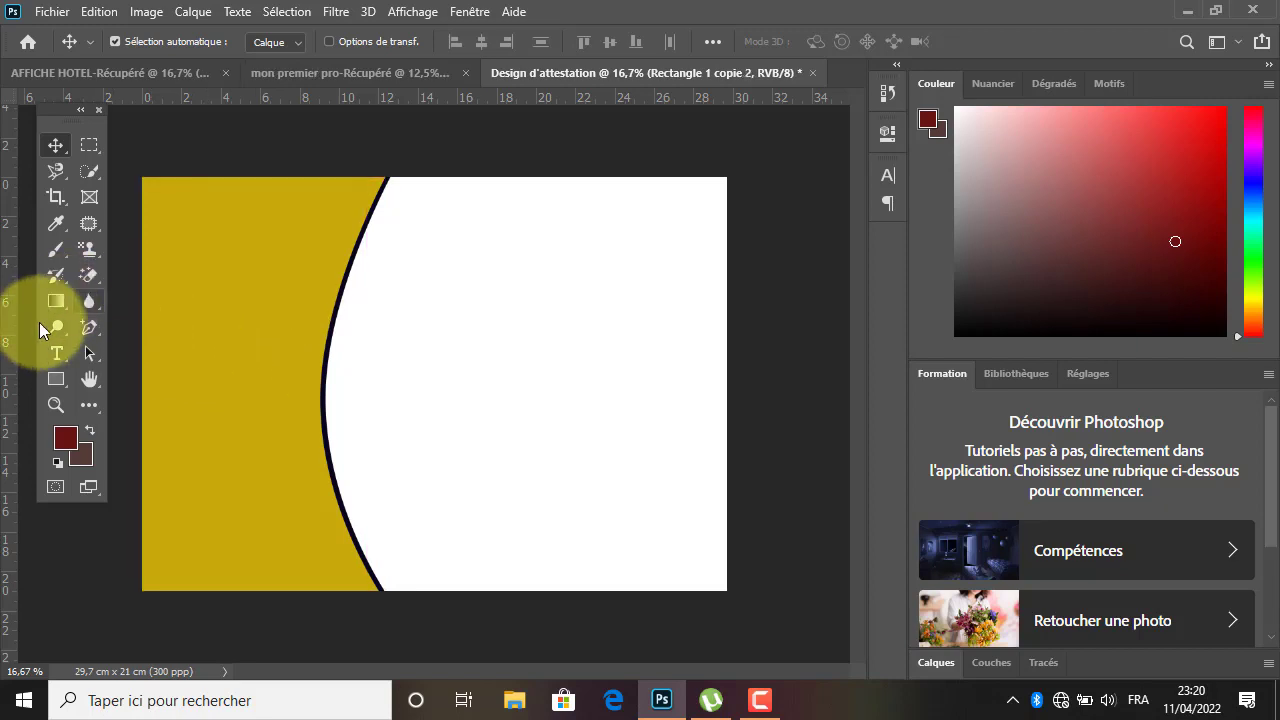
left_click(53, 379)
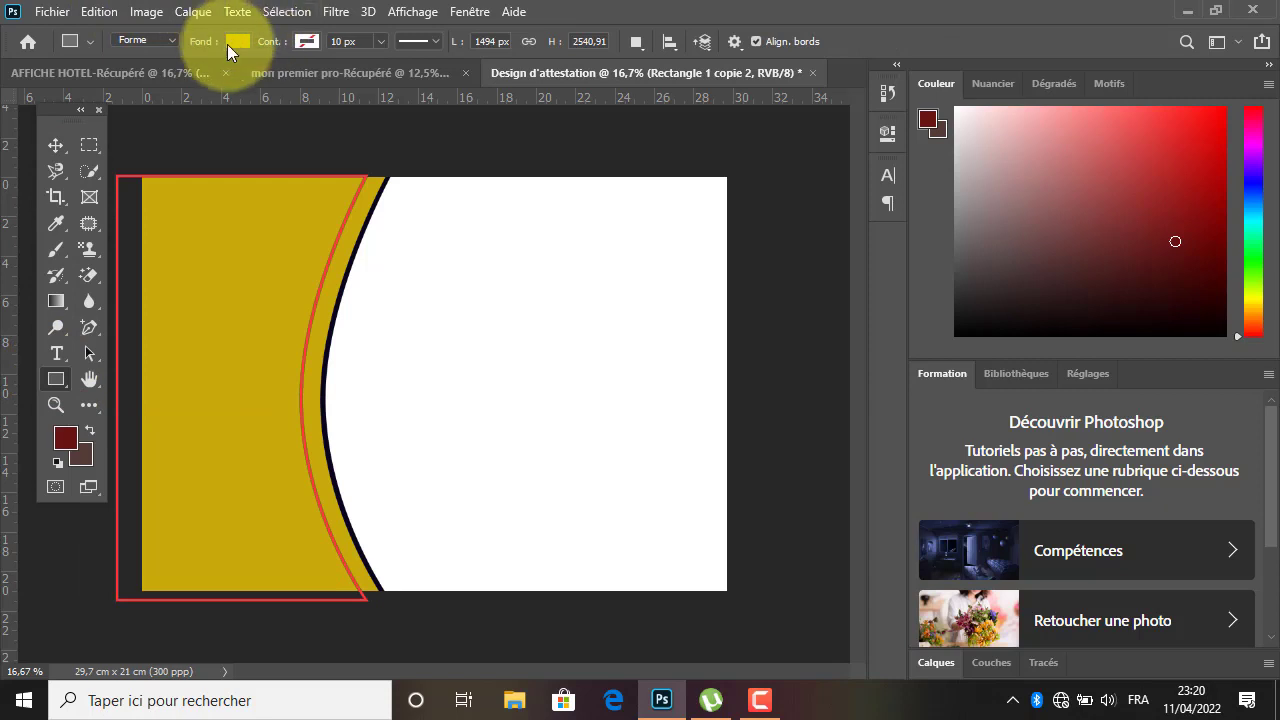
left_click(234, 43)
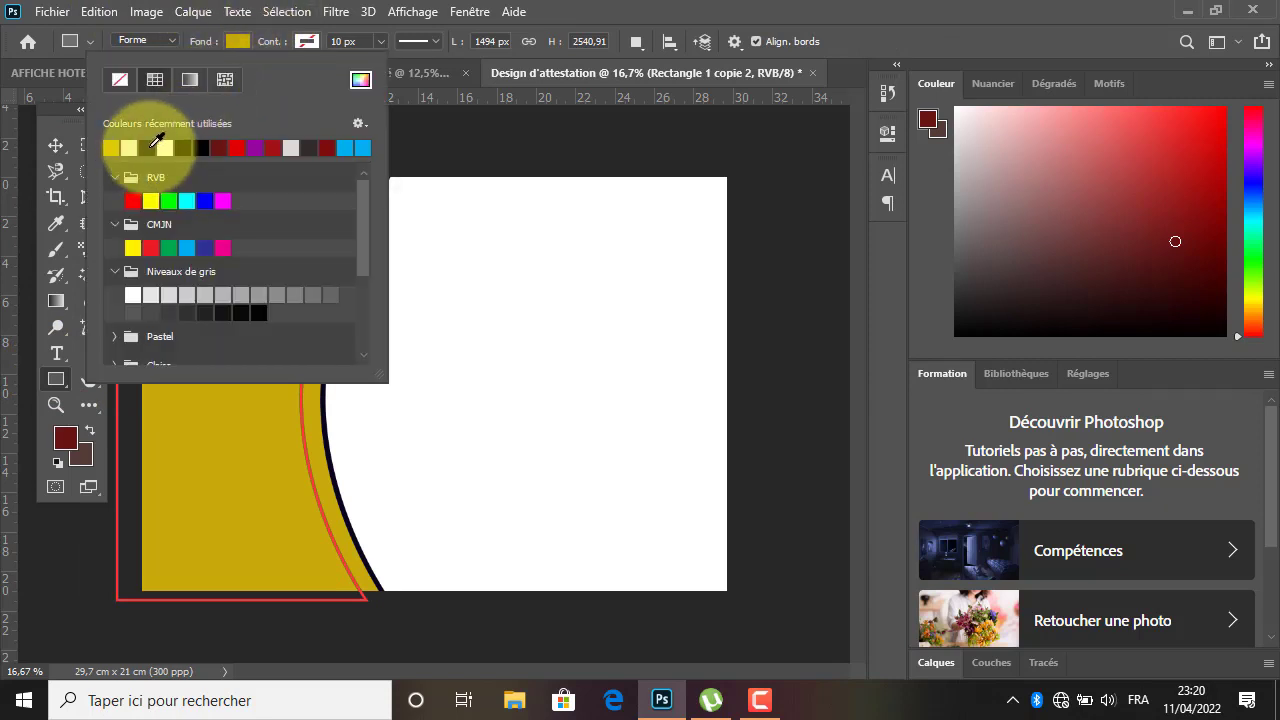
left_click(153, 146)
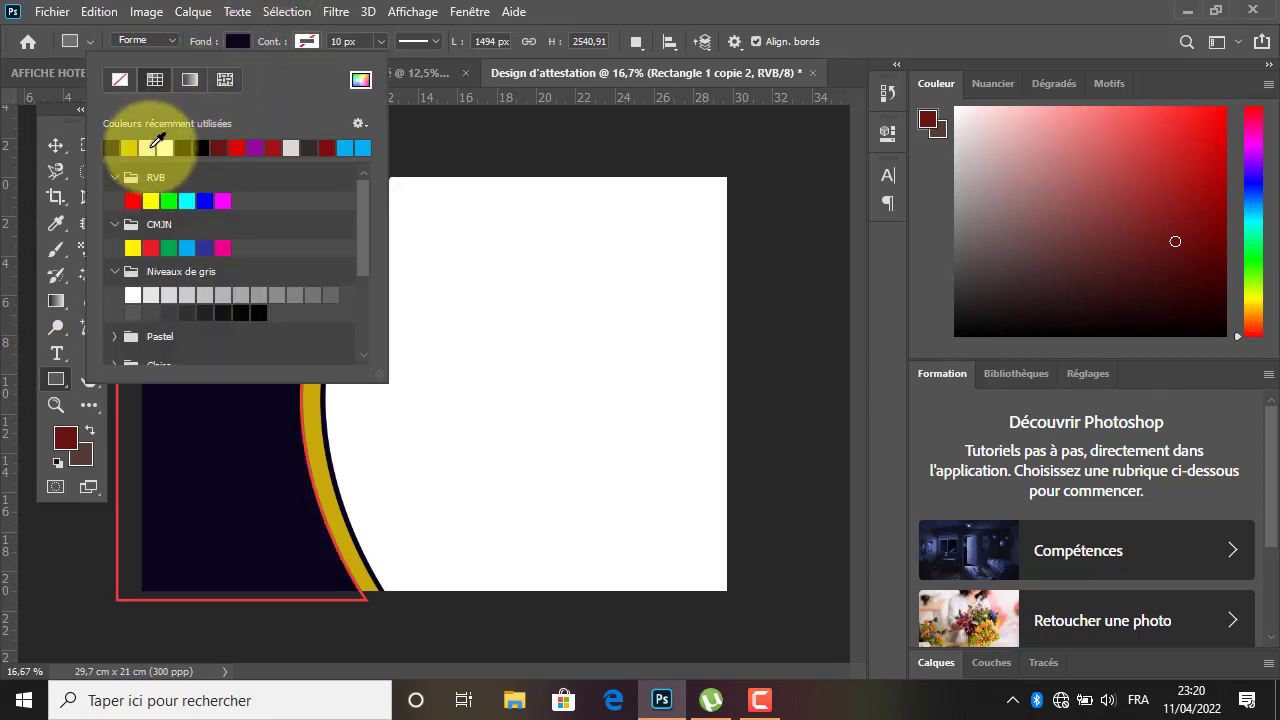
left_click(238, 41)
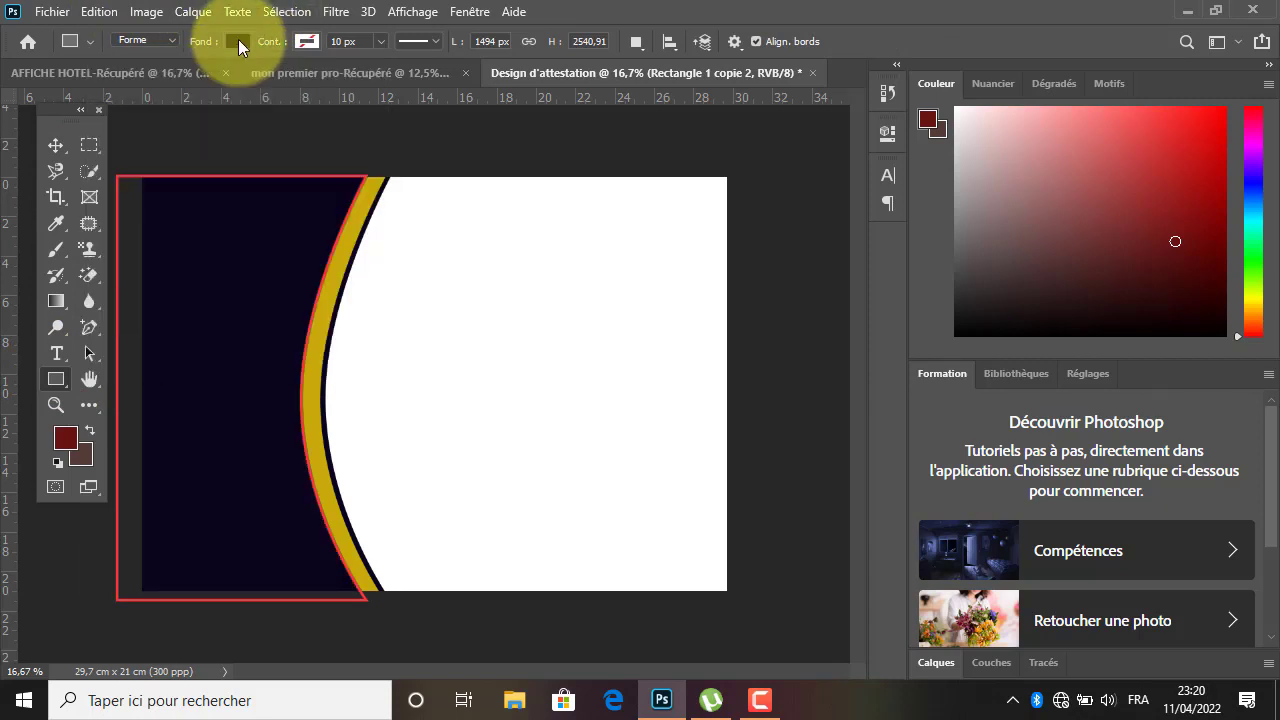
Shift the new dark blue copy to the right, leaving a thin gold stripe along the curve, and deselect it.
left_click(57, 146)
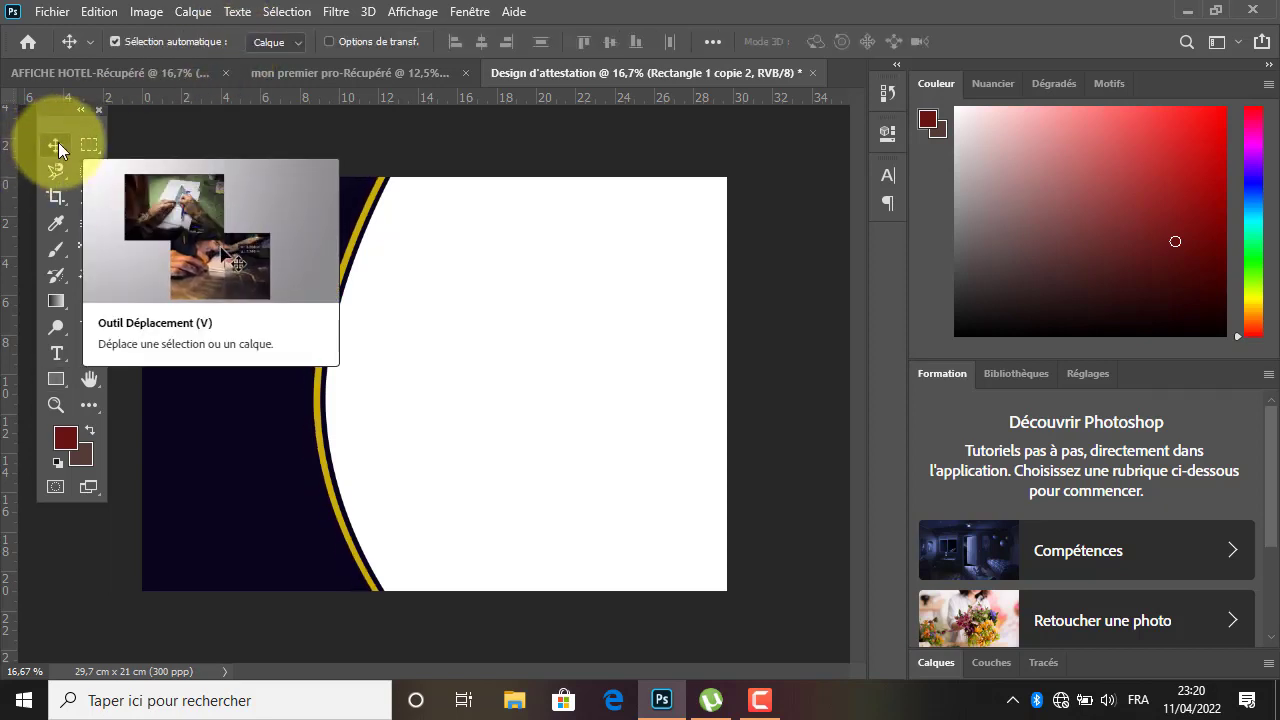
left_click(395, 275)
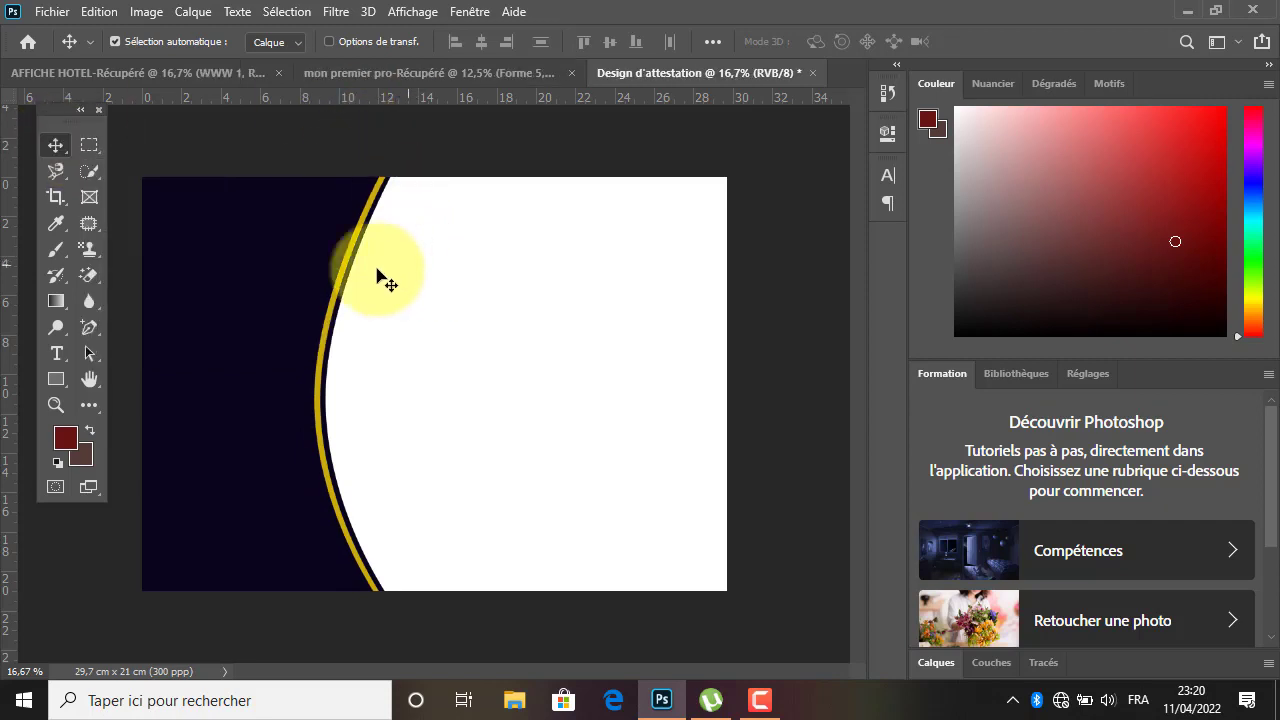
left_click_drag(320, 347, 438, 337)
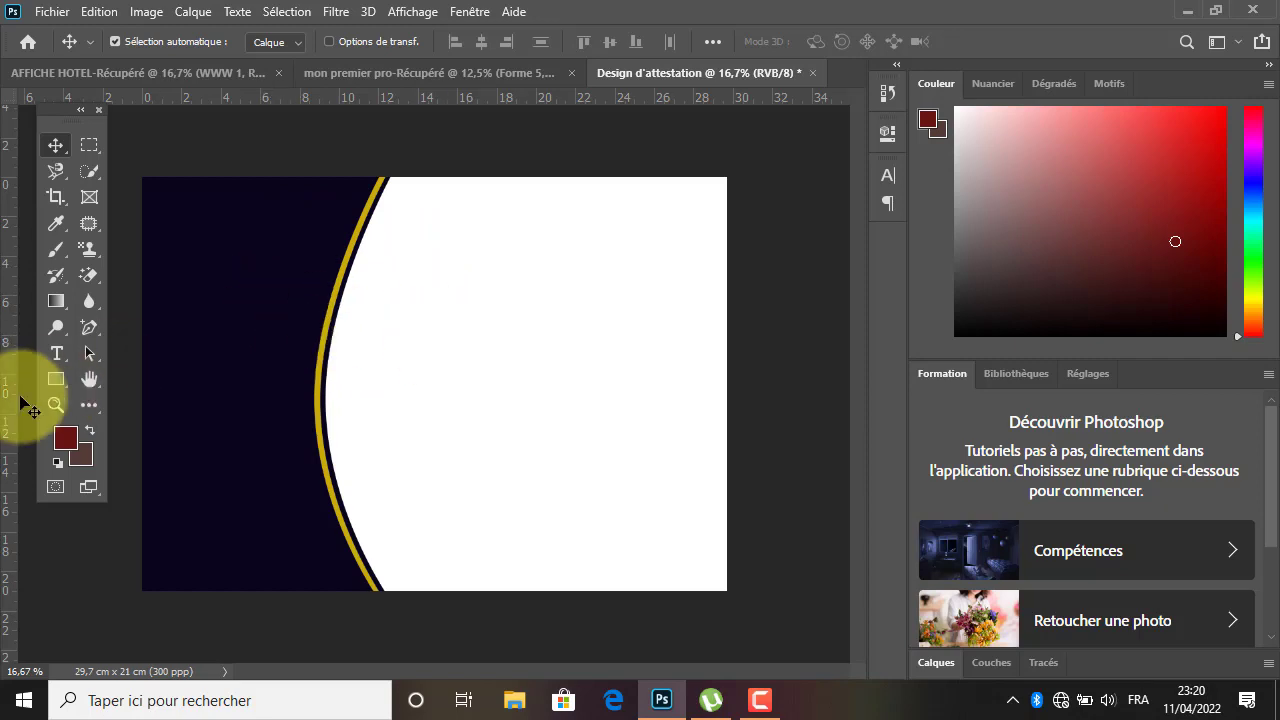
Set up the Polygon tool for a 12-sided star with rounded corners, sides indented by 37 % and rounded indents.
left_click(64, 385)
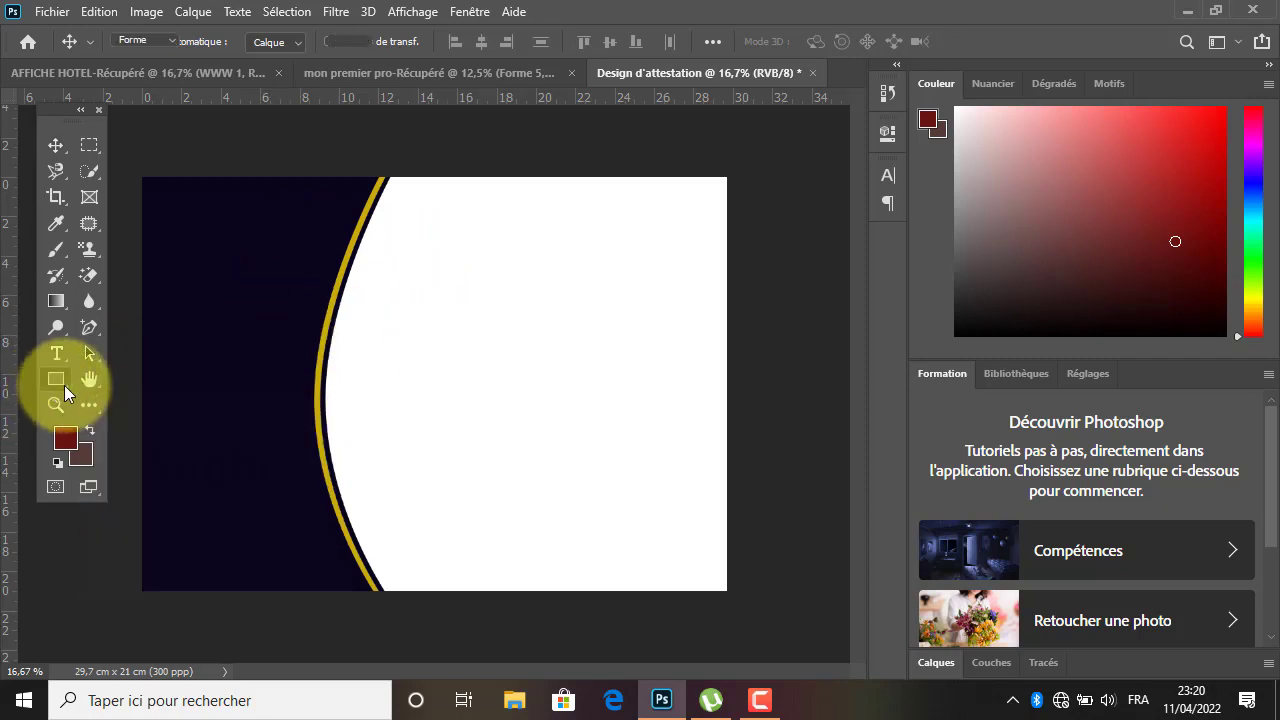
left_click(123, 436)
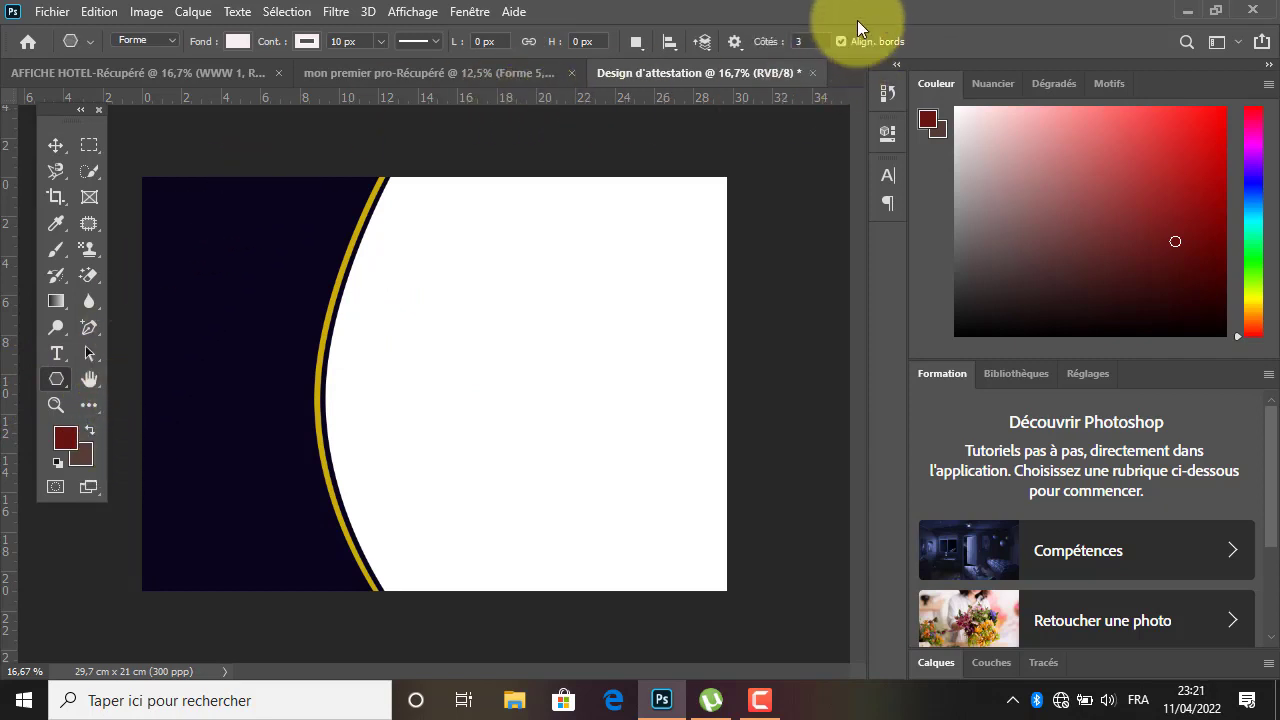
left_click_drag(768, 47, 782, 48)
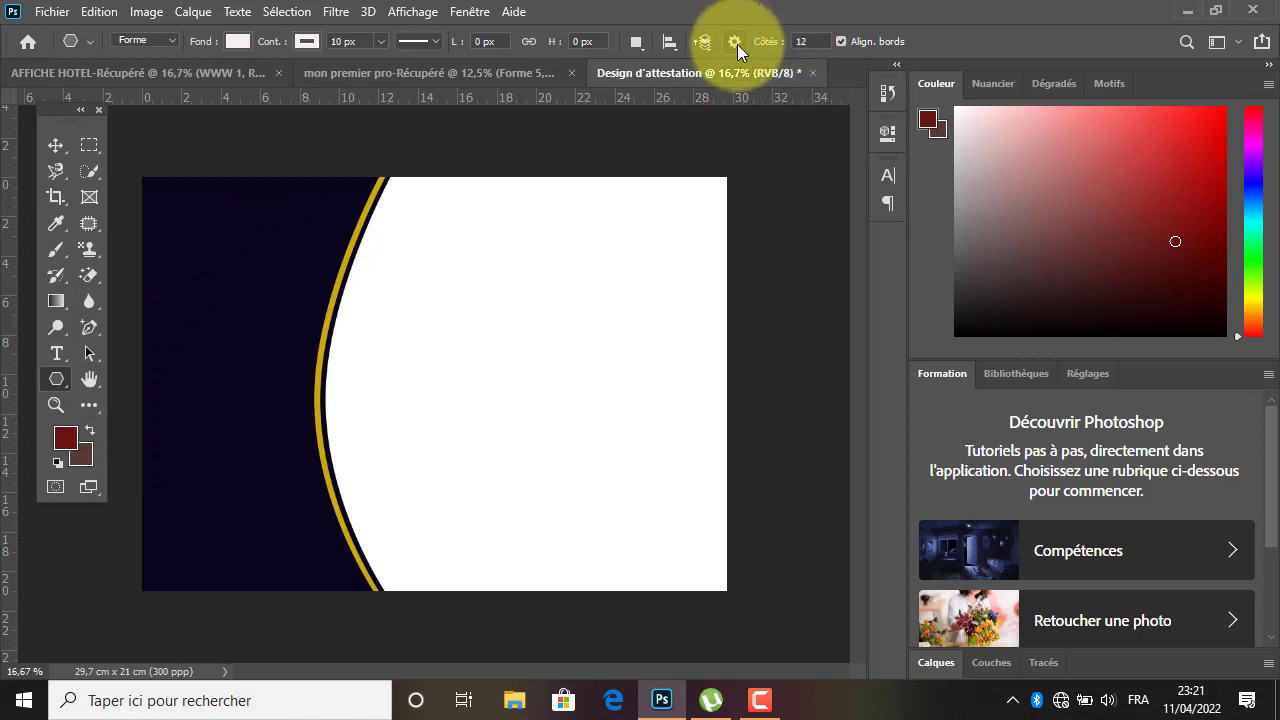
left_click(742, 51)
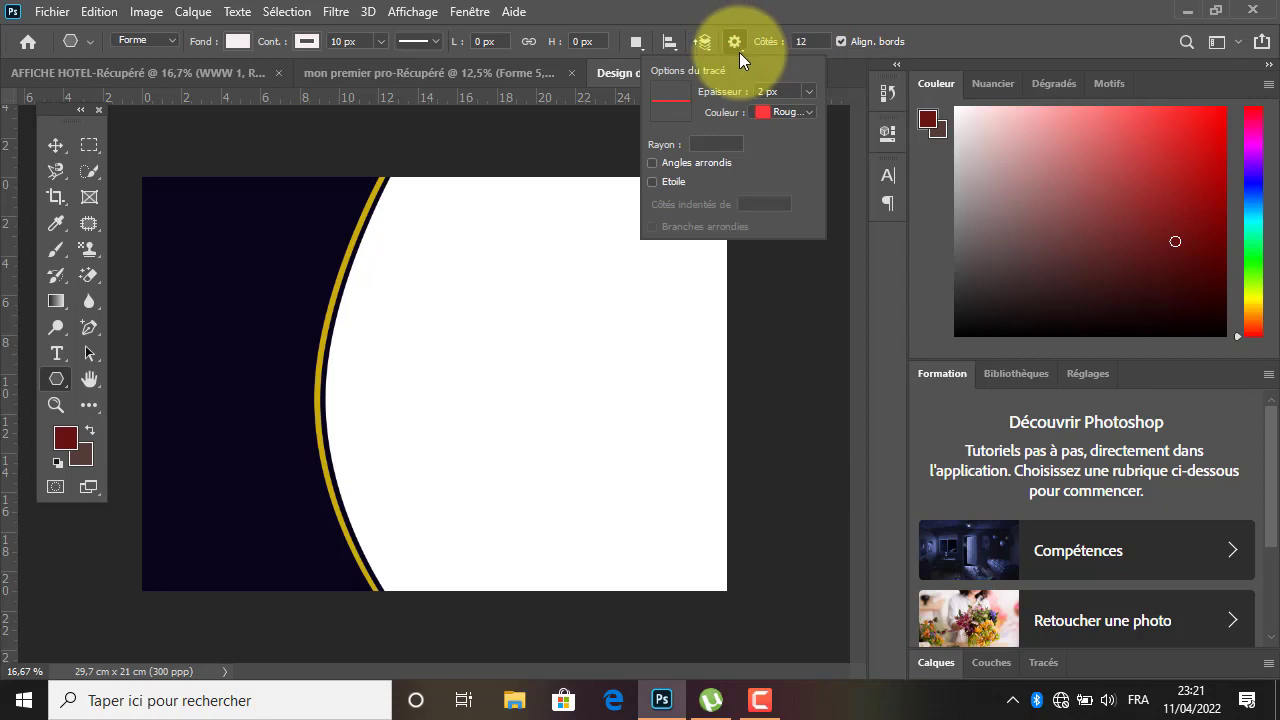
left_click(652, 163)
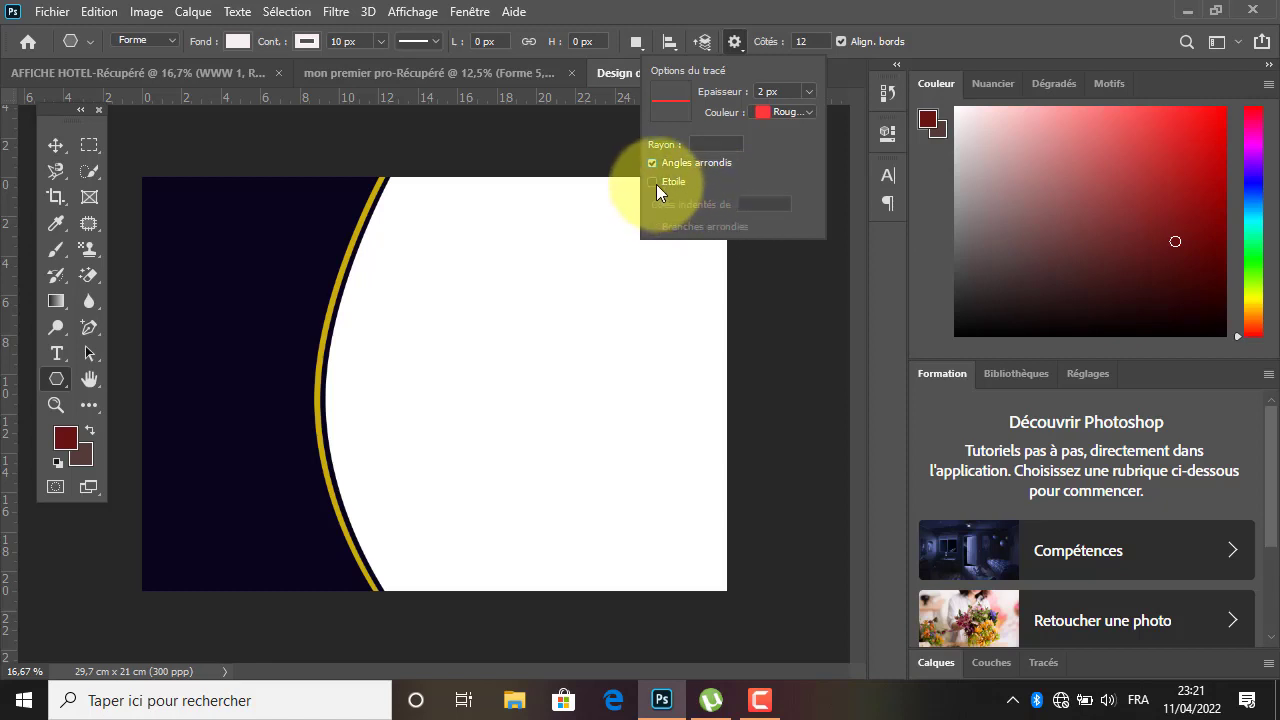
left_click(653, 182)
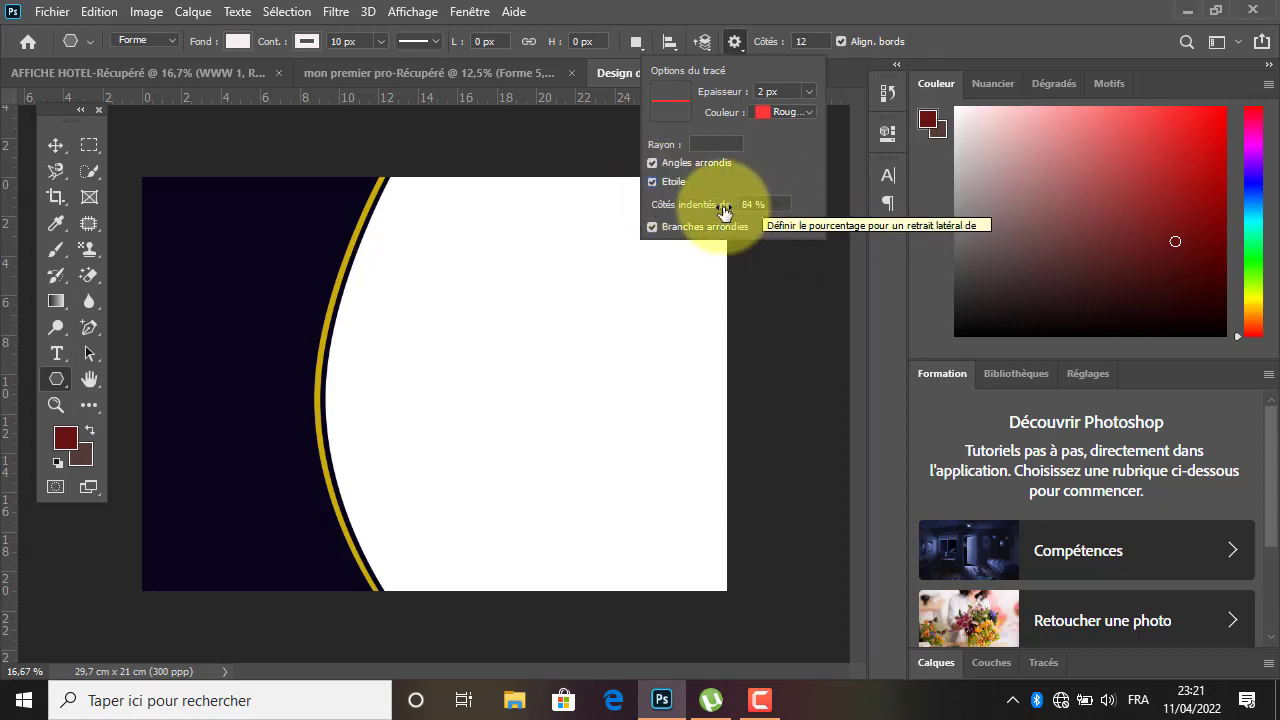
left_click_drag(716, 210, 672, 208)
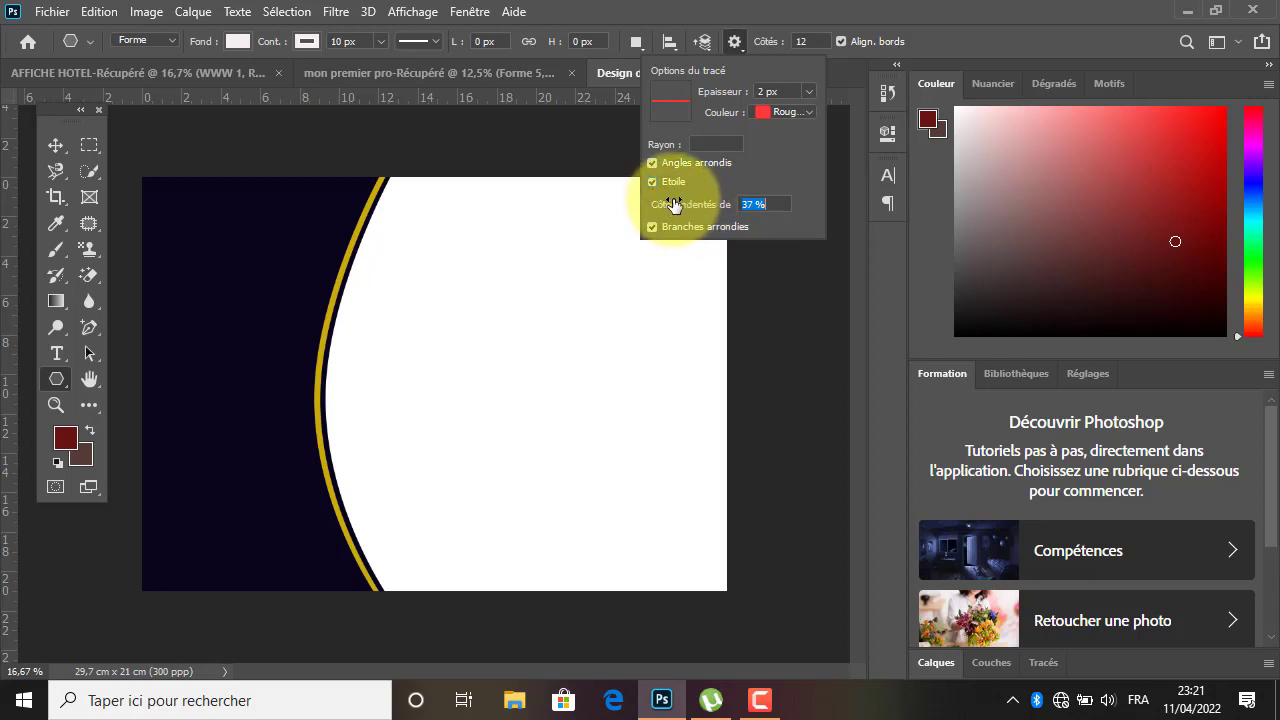
Draw the star about 1402 px wide over the middle of the curve and give it a 49 px gold outline.
left_click(391, 409)
left_click_drag(391, 409, 522, 471)
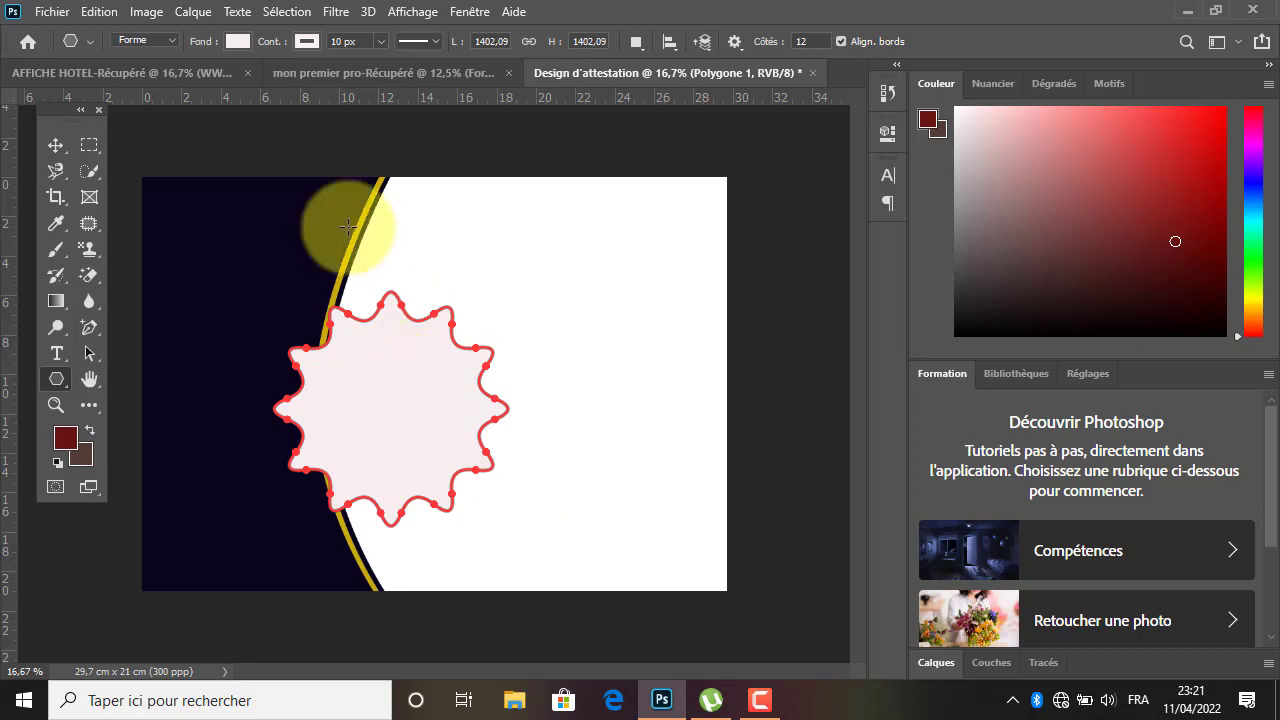
left_click(307, 41)
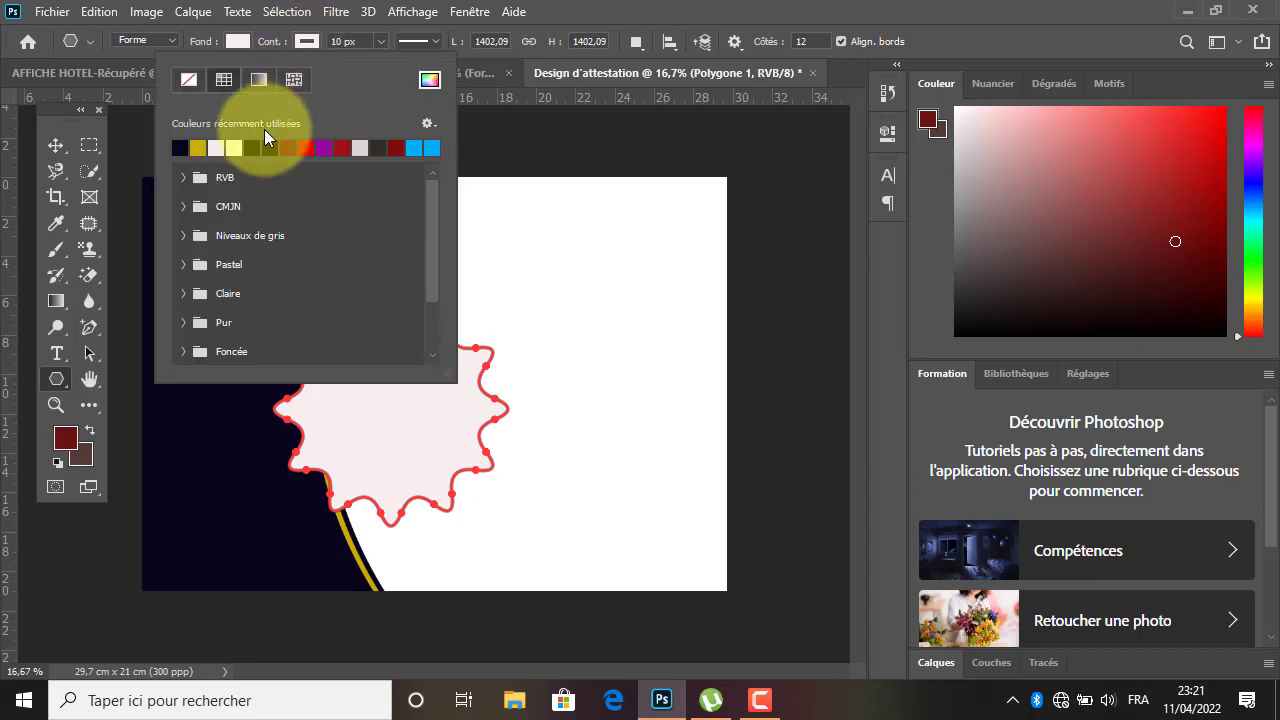
left_click(216, 147)
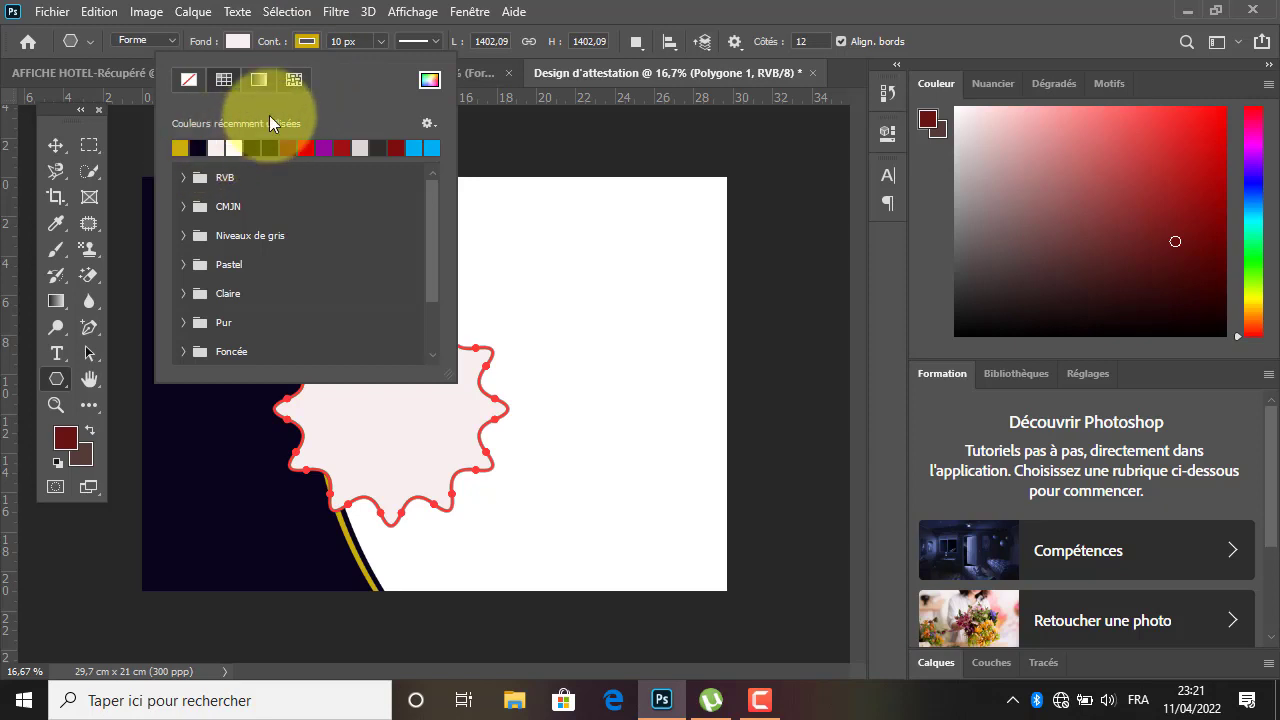
left_click(282, 48)
mouse_move(282, 48)
left_mouse_down()
mouse_move(316, 51)
mouse_move(286, 62)
left_mouse_up()
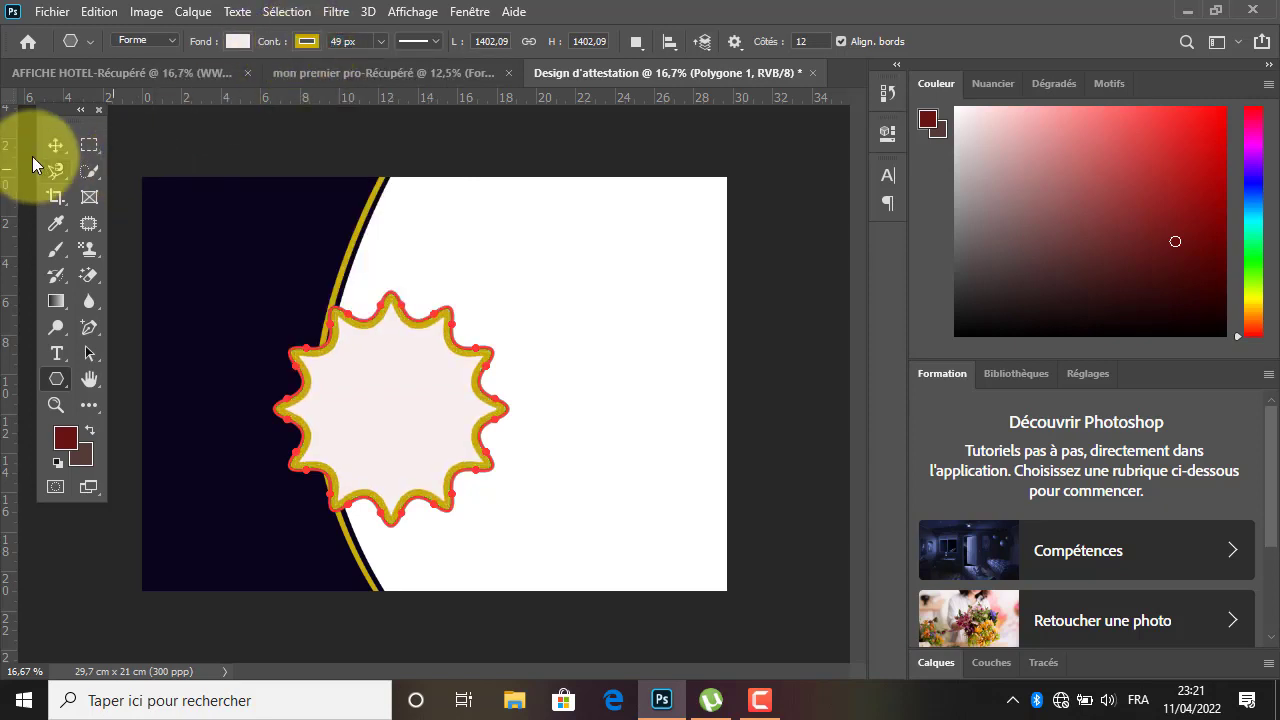
Move the star onto the dark blue side panel, scale it to about 73 % so it fits inside, and deselect it.
left_click(55, 146)
left_click_drag(430, 440, 286, 399)
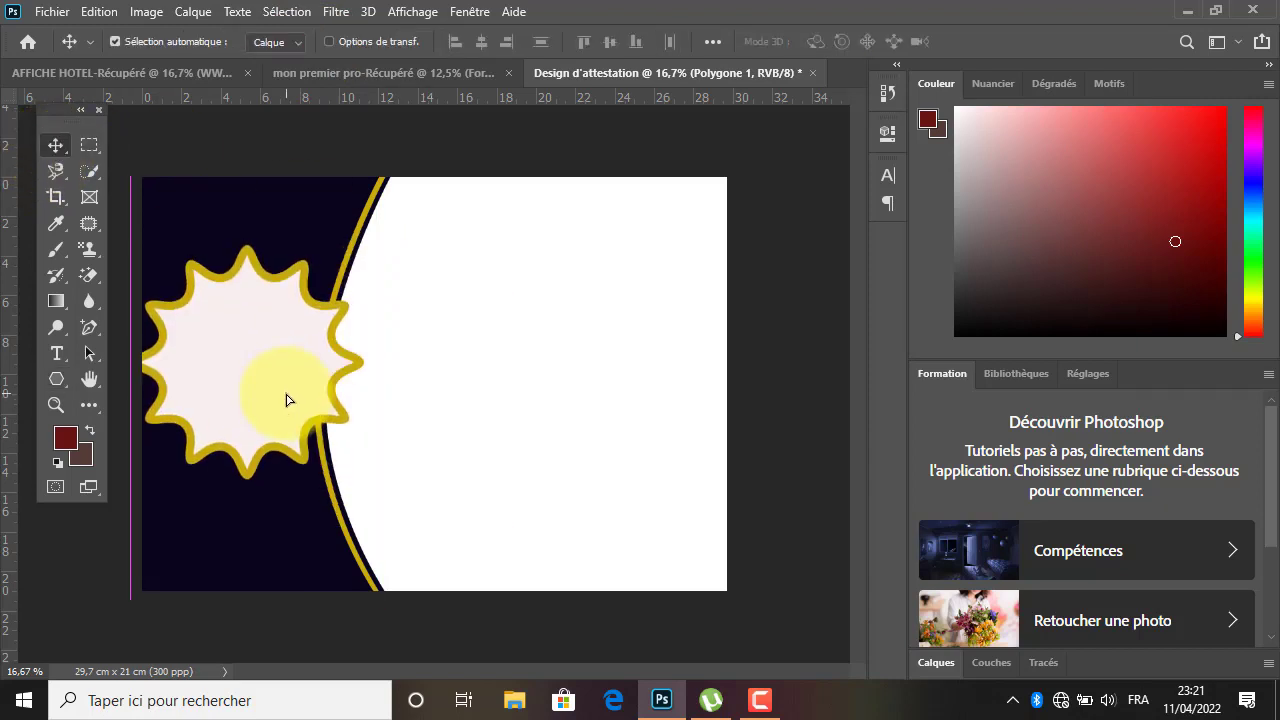
key("ctrl+t")
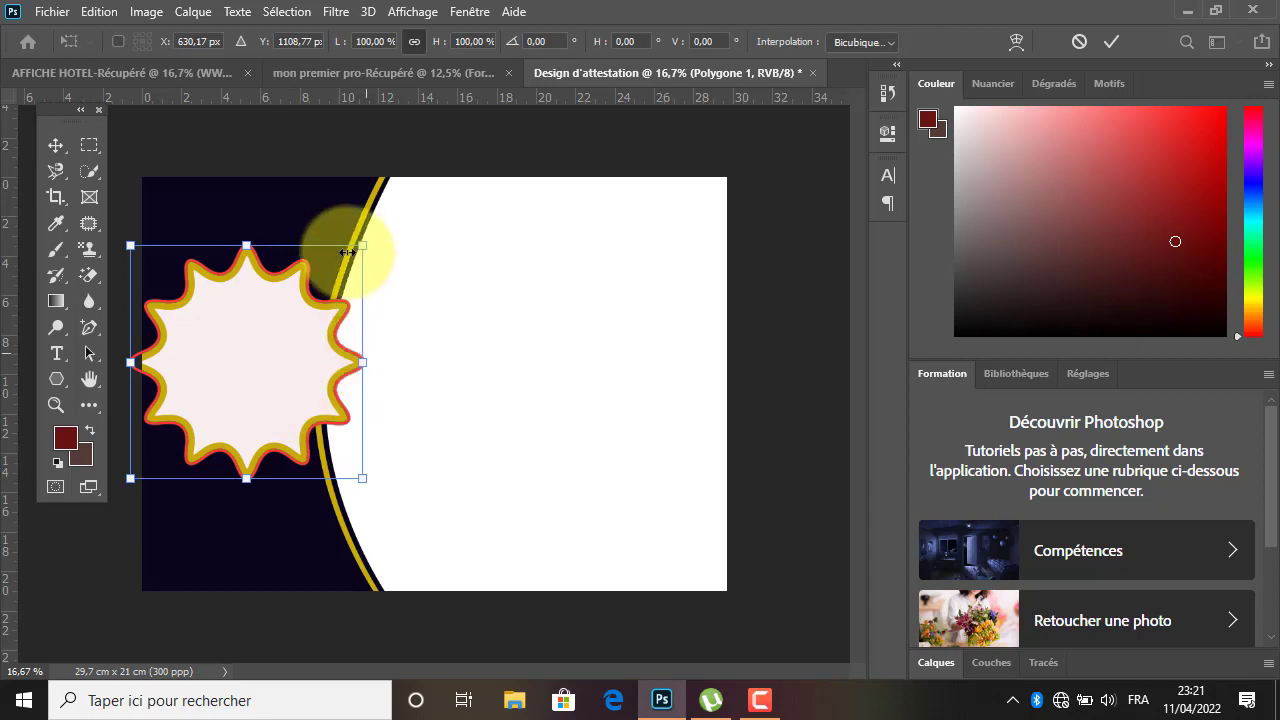
left_click_drag(357, 251, 324, 289)
left_click_drag(268, 360, 274, 345)
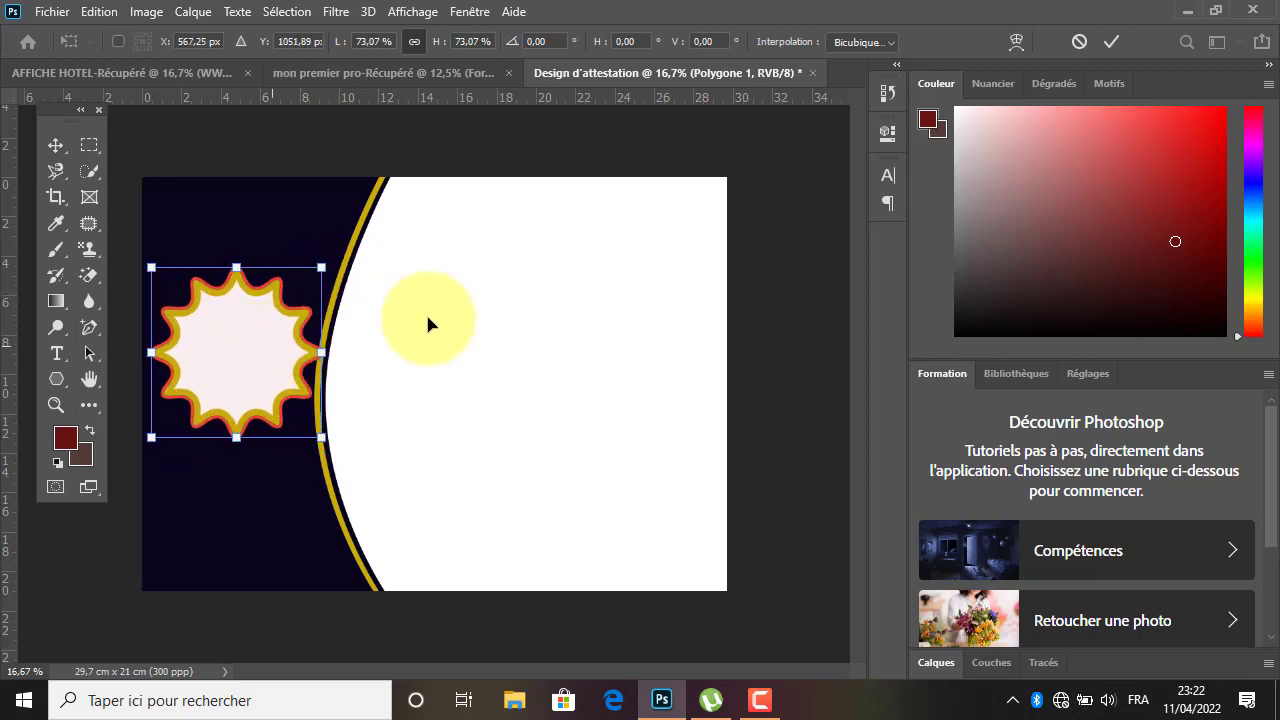
left_click(1105, 44)
left_click(608, 289)
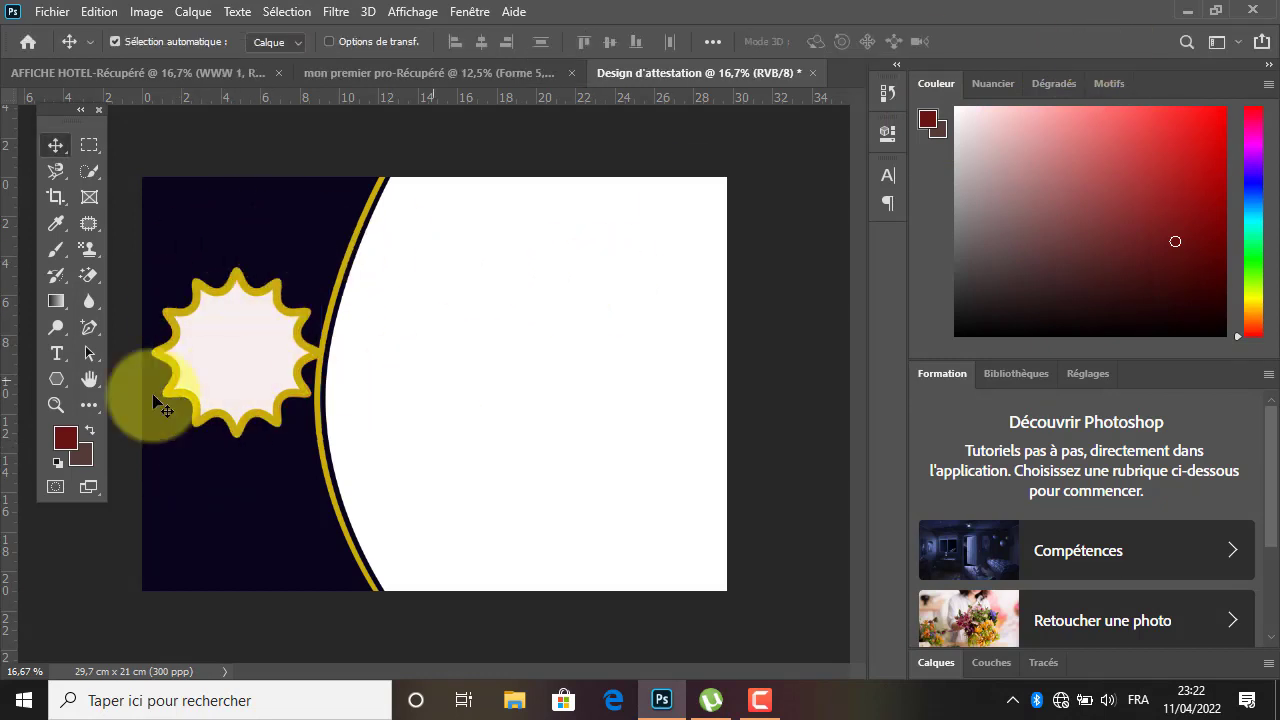
Add the text "LOGO" in near-black and place it at the centre of the star seal.
left_click(61, 357)
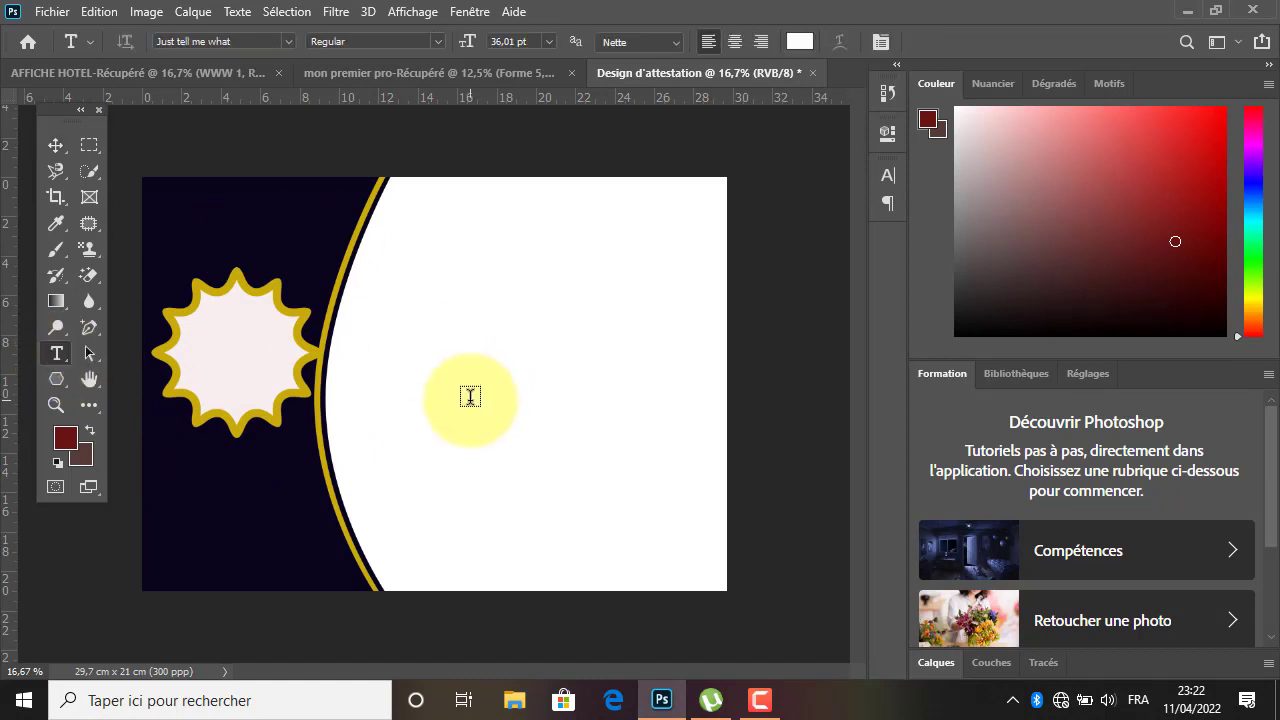
left_click(470, 397)
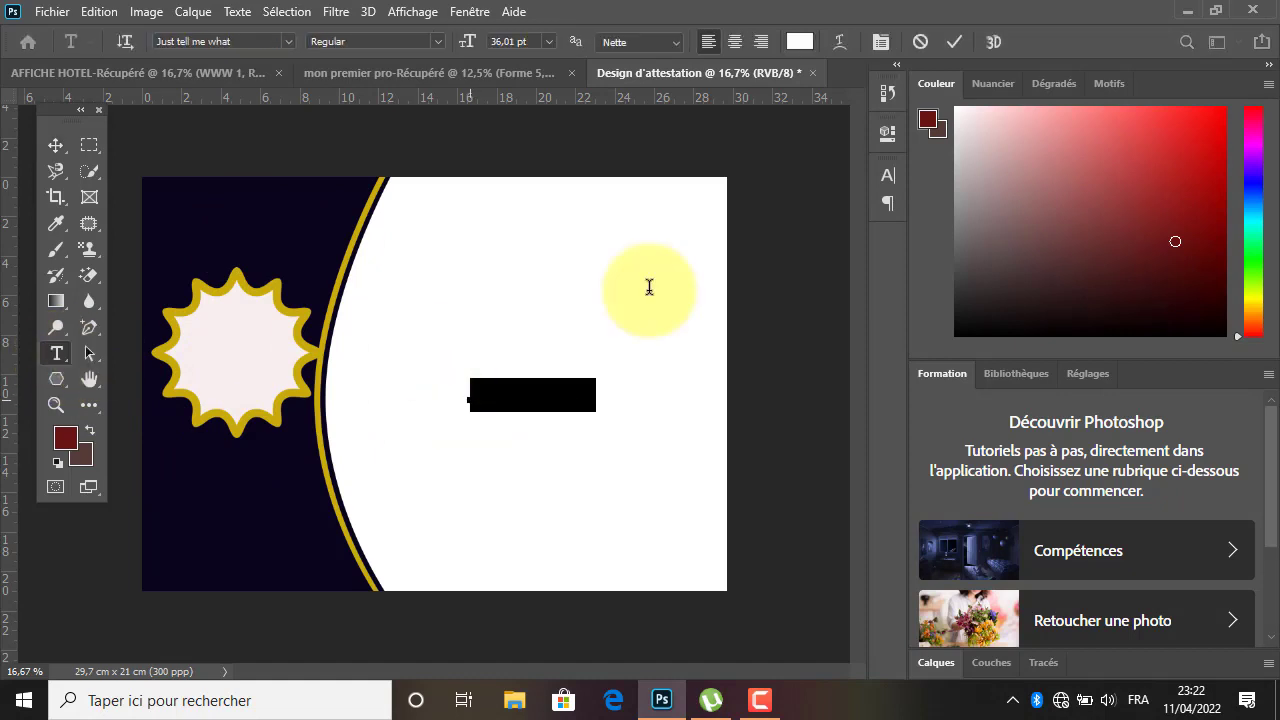
left_click(797, 44)
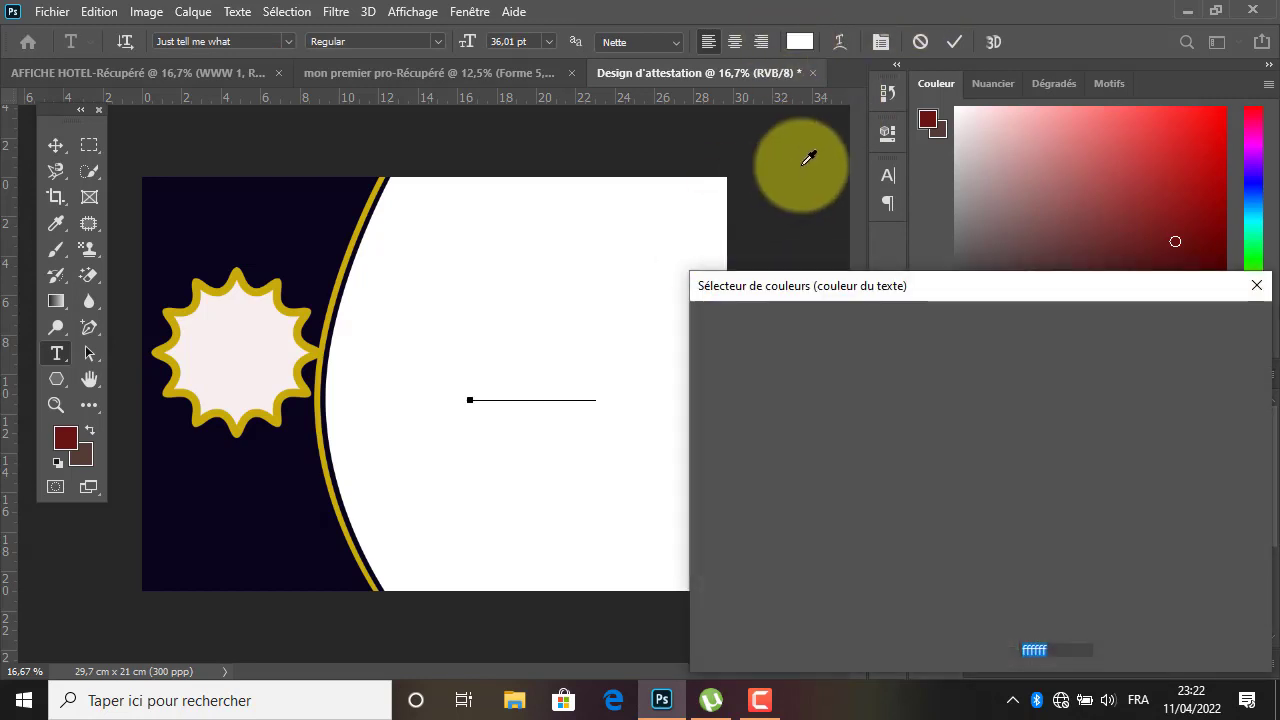
left_click(885, 546)
left_click_drag(885, 546, 900, 606)
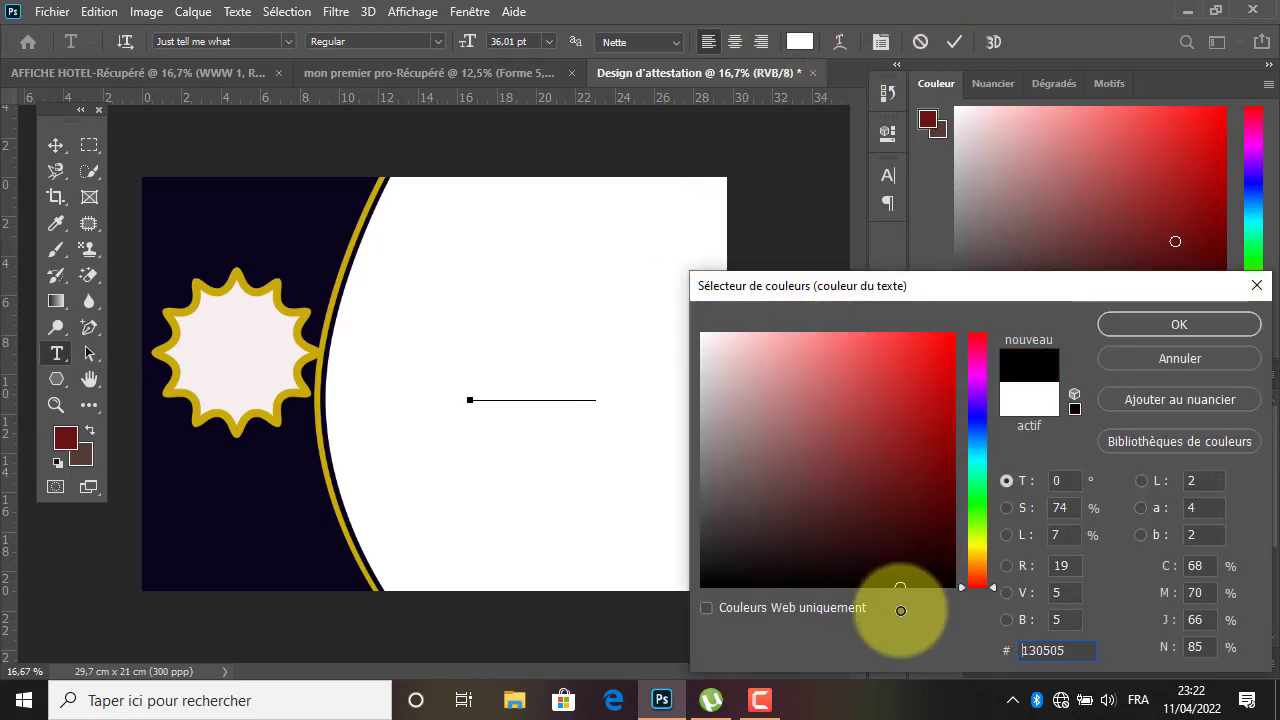
left_click(1129, 330)
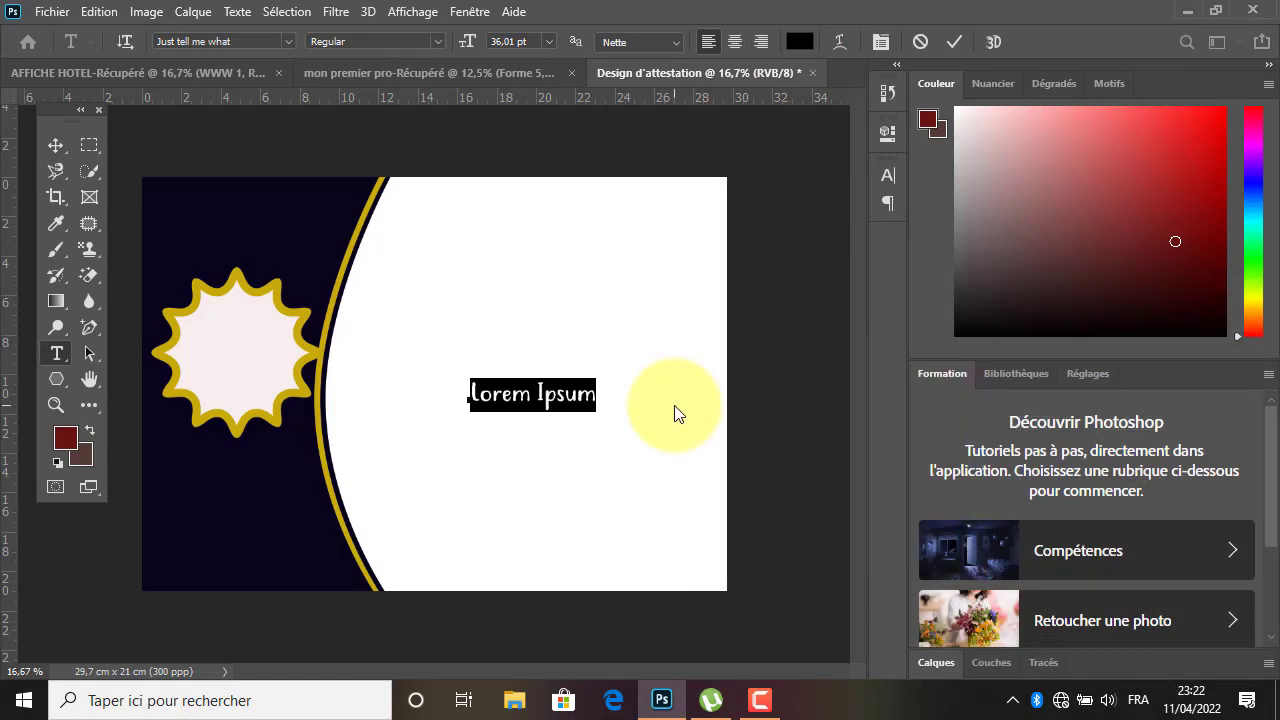
type("LOGO")
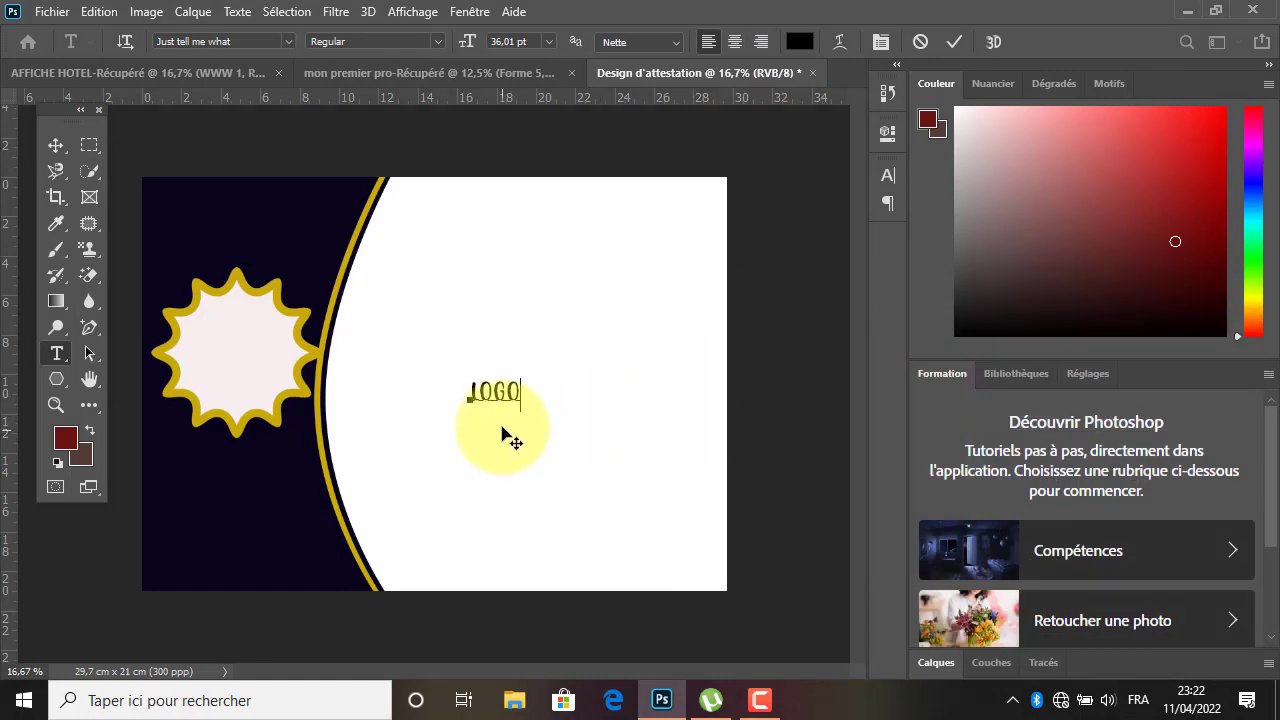
left_click_drag(508, 430, 283, 412)
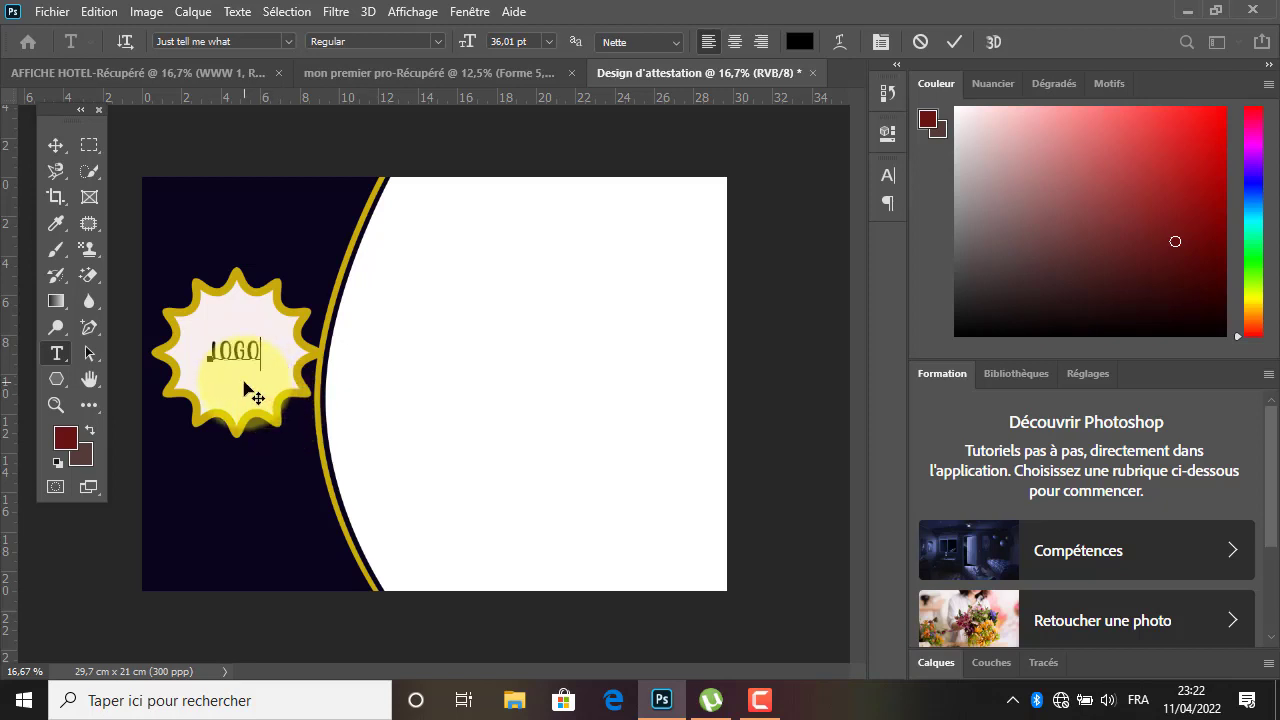
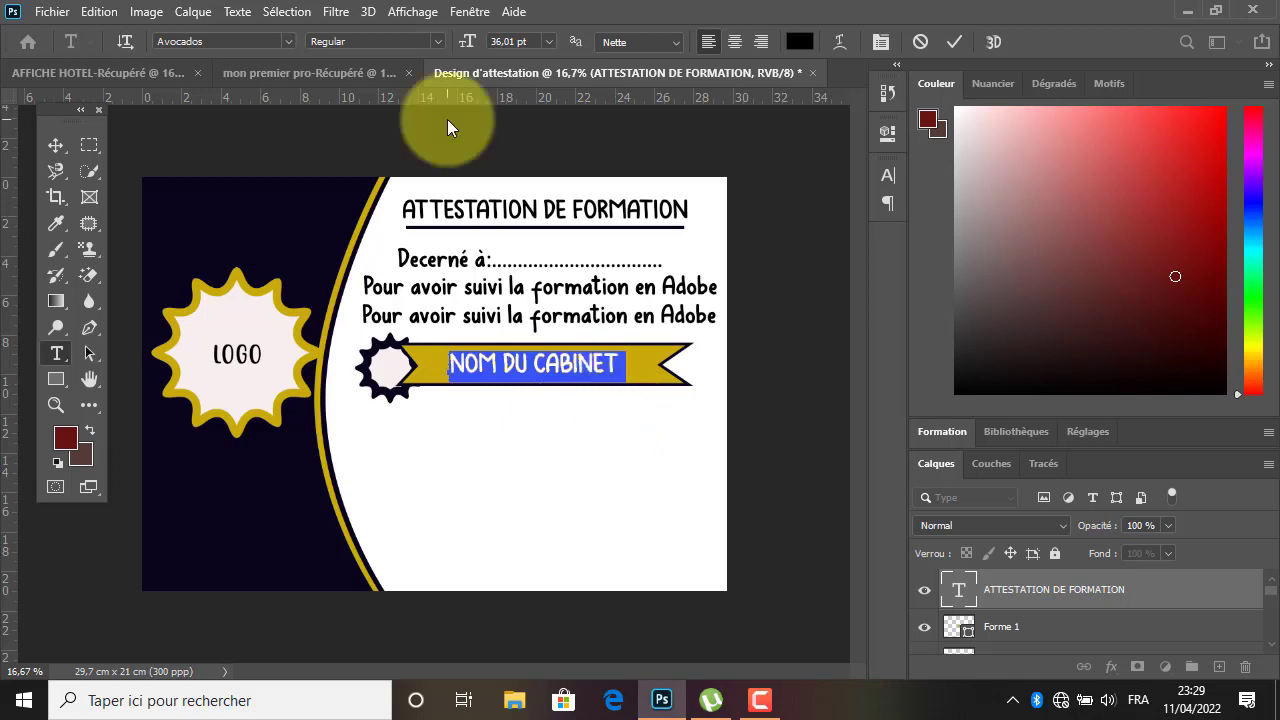
Enlarge the "NOM DU CABINET" text to 42,01 pt, centre it on the gold ribbon and deselect it.
left_click_drag(473, 45, 479, 42)
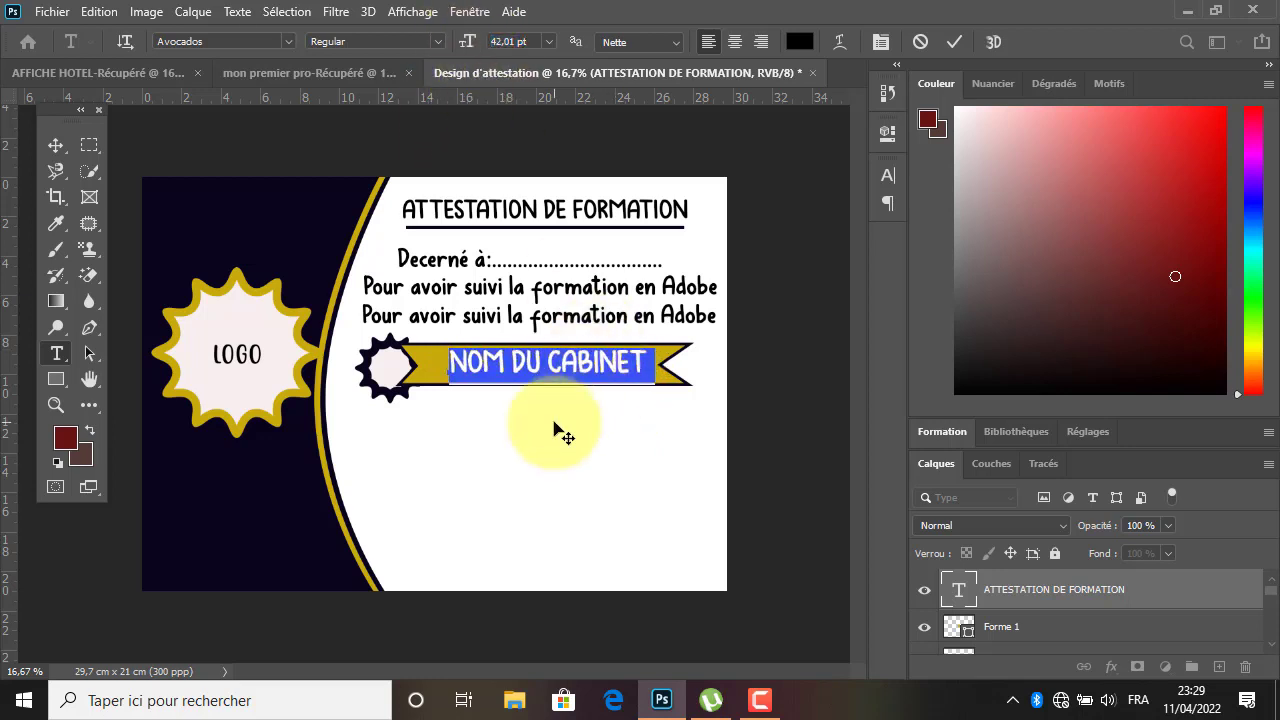
left_click_drag(569, 397, 561, 396)
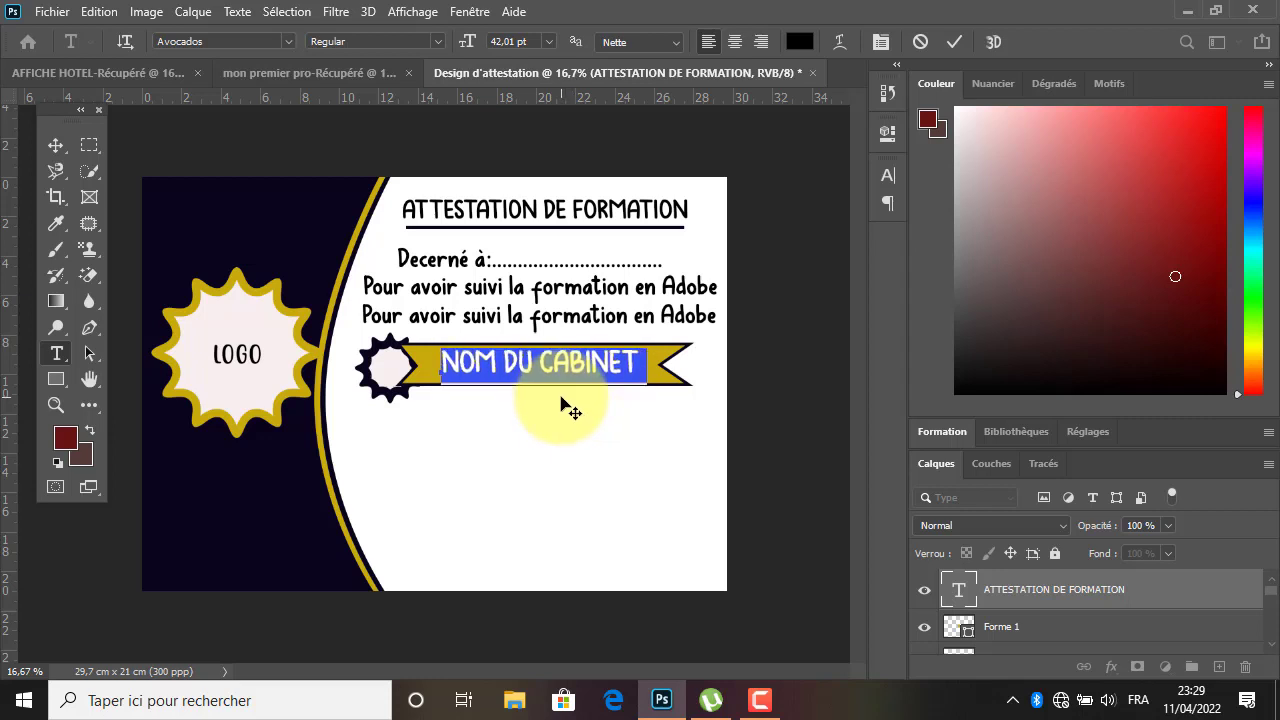
left_click(952, 40)
key("v")
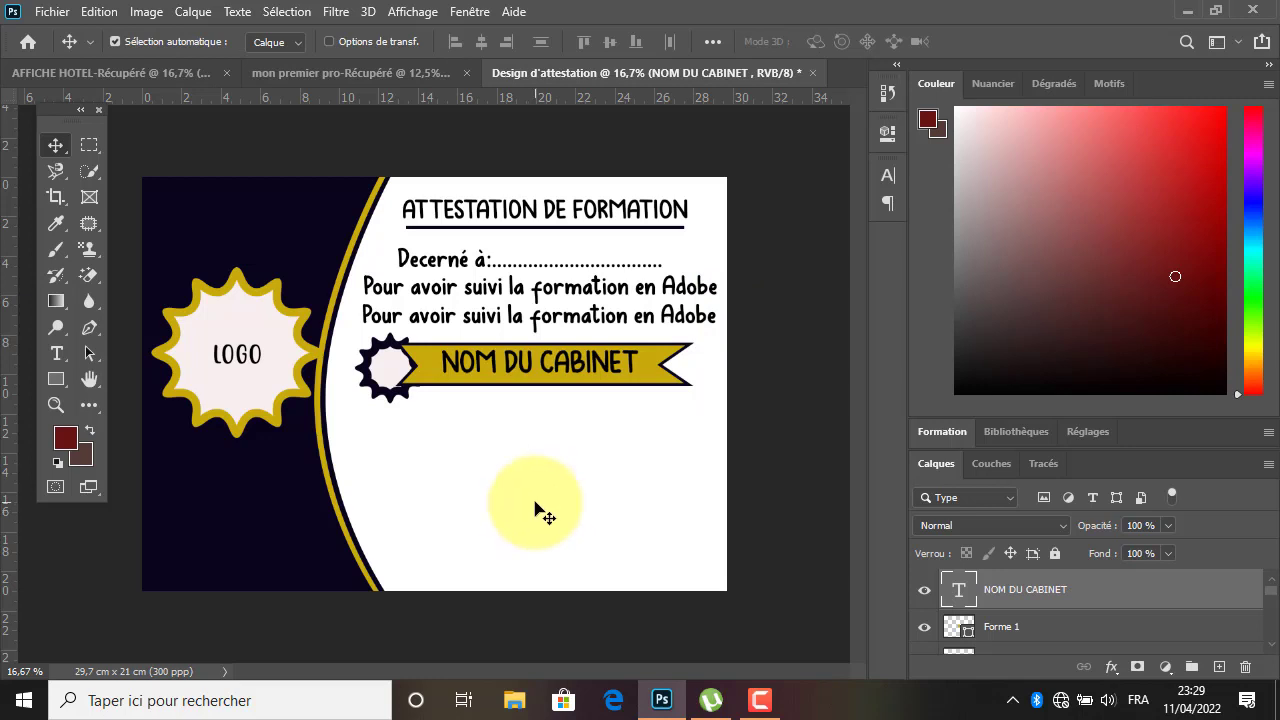
left_click(405, 412)
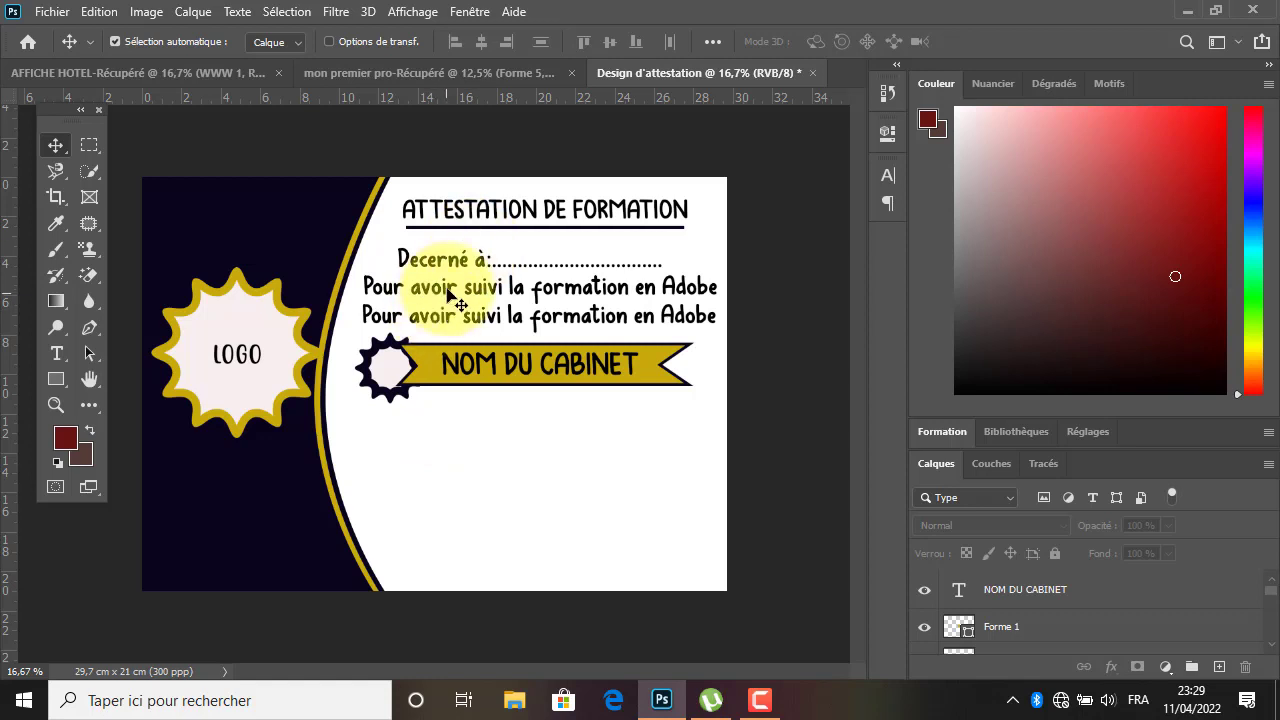
Duplicate the upper "Pour avoir suivi la formation en Adobe" line below the ribbon and replace its text with "En fois de quoi nous lui decernons cette".
left_click_drag(447, 296, 428, 441)
double_click(437, 449)
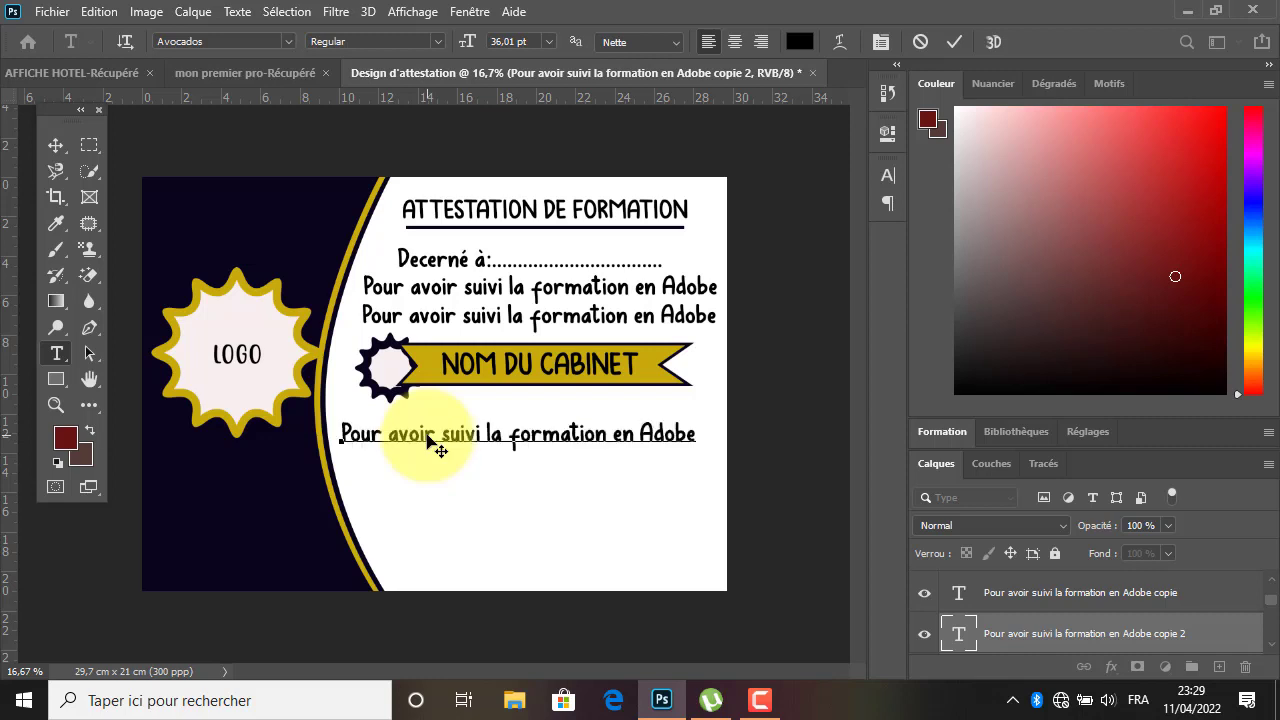
type("En fo")
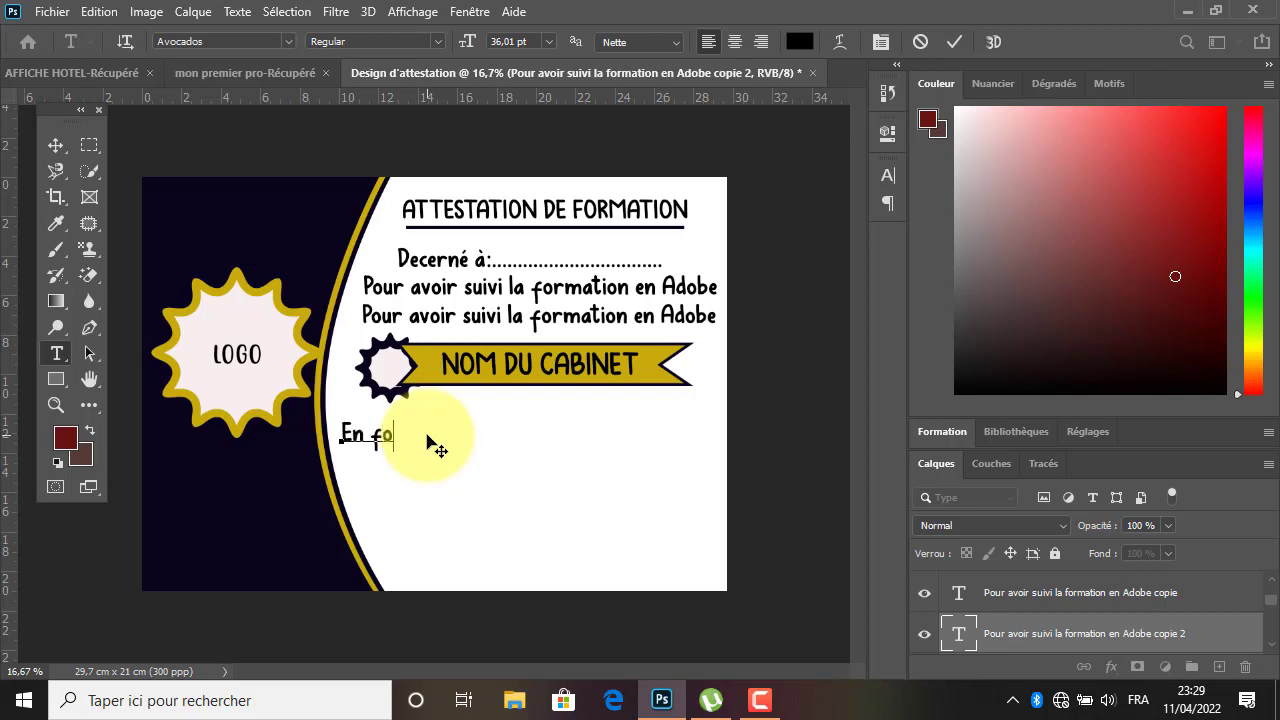
type("is ")
type("de auoi nous")
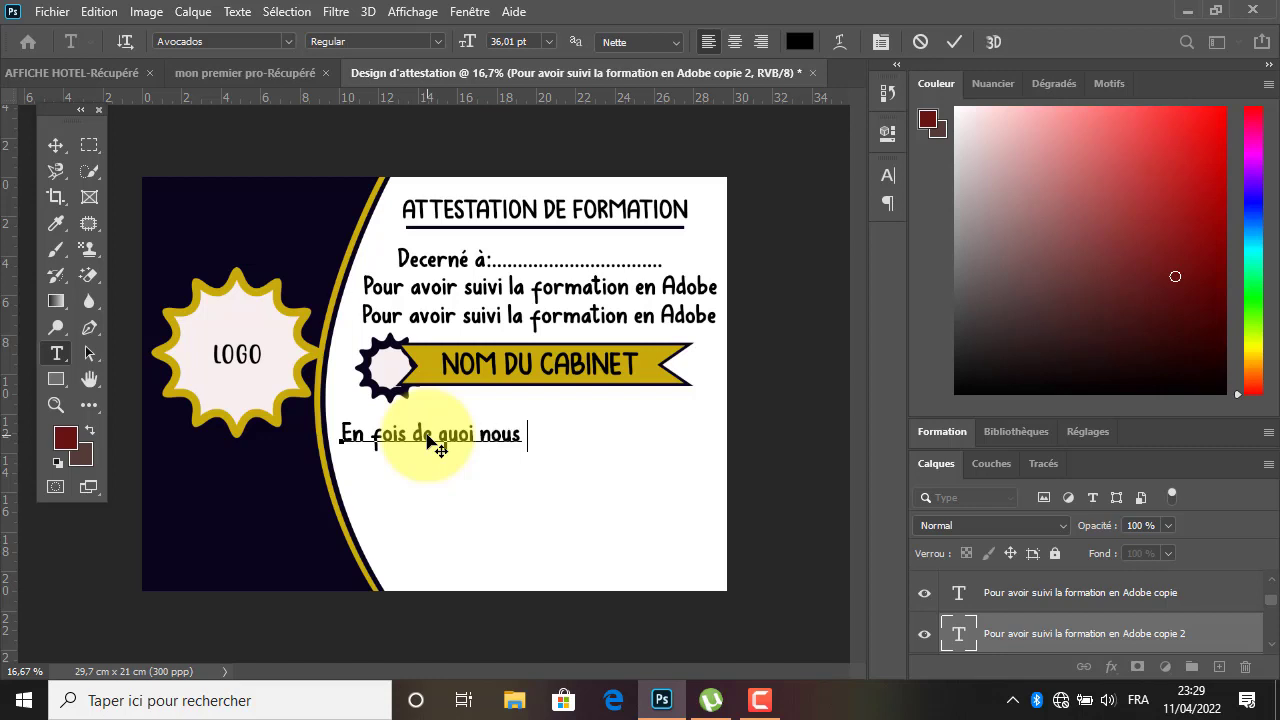
type(" lu")
type("i decr")
type("rnons")
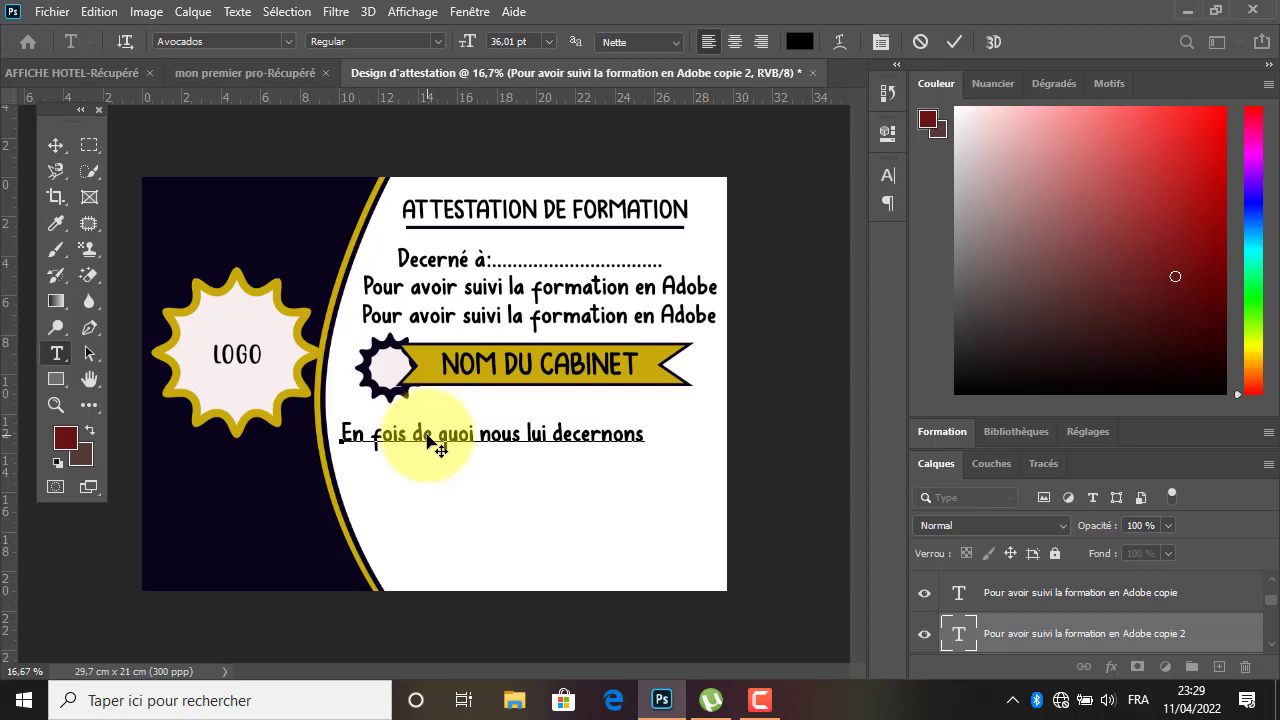
type(" cette")
Add a second line "Attestation pour servir et valoir" to the new text and shift the block slightly up and to the right.
type("A")
type("ttestat")
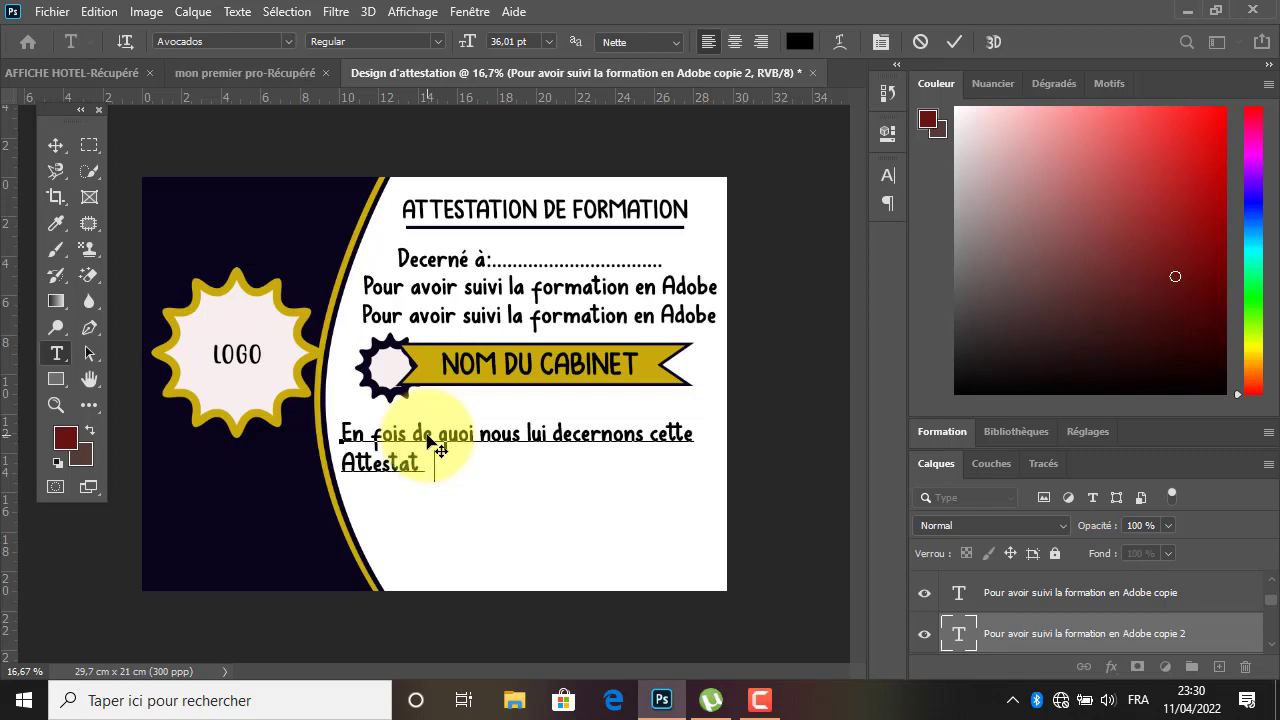
type("ion pour serv")
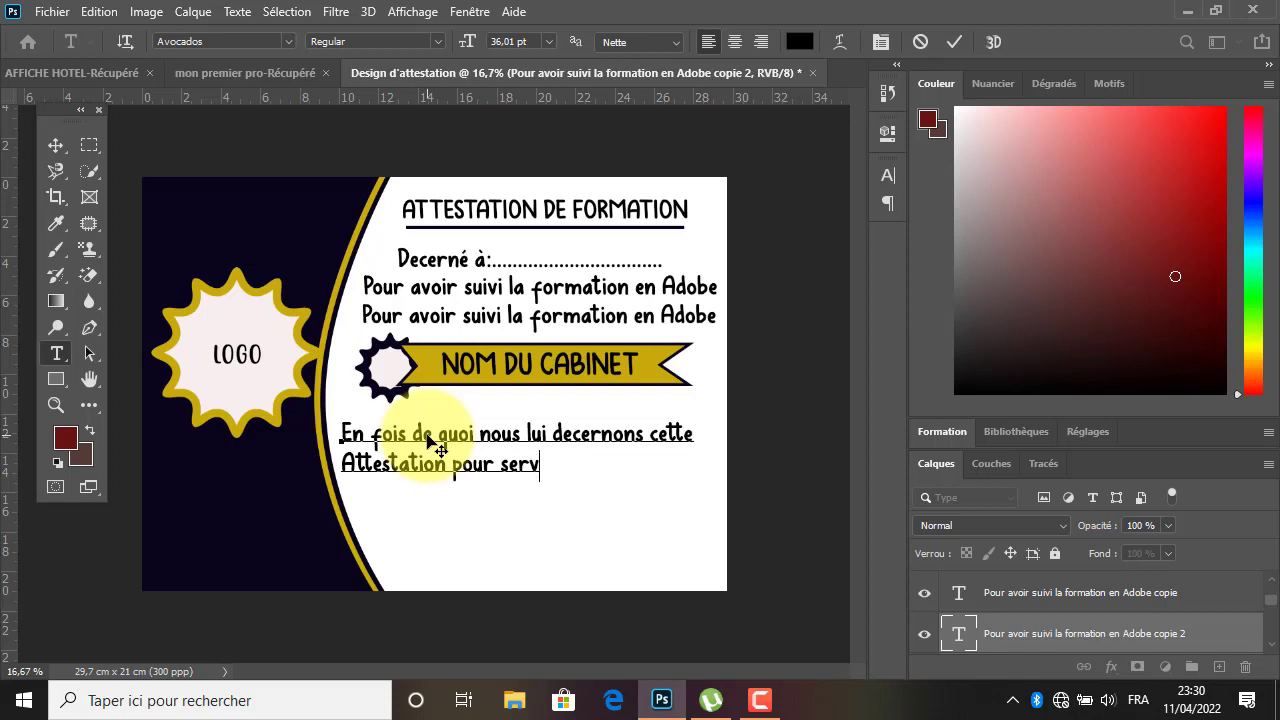
type("ir et valoir")
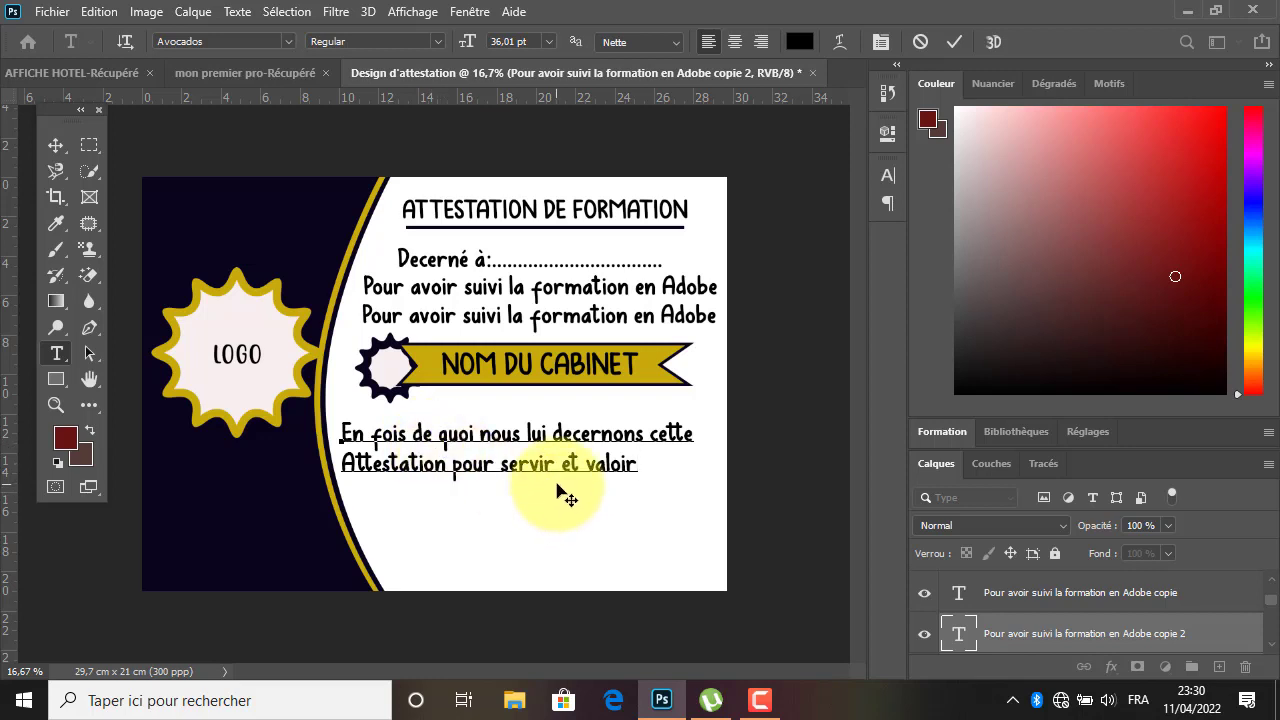
mouse_move(556, 486)
left_mouse_down()
mouse_move(562, 474)
mouse_move(571, 486)
left_mouse_up()
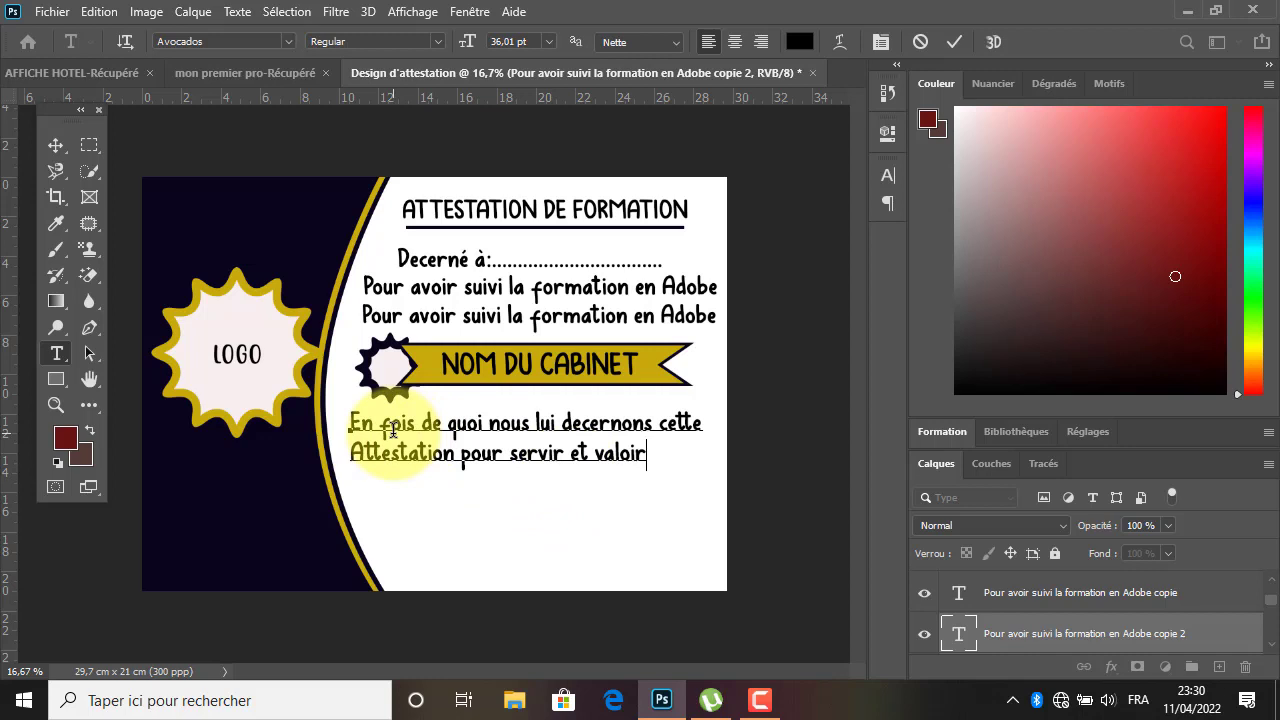
Centre-align the two-line "En fois de quoi nous lui decernons cette" text and reposition it centred below the gold ribbon.
key("ctrl+a")
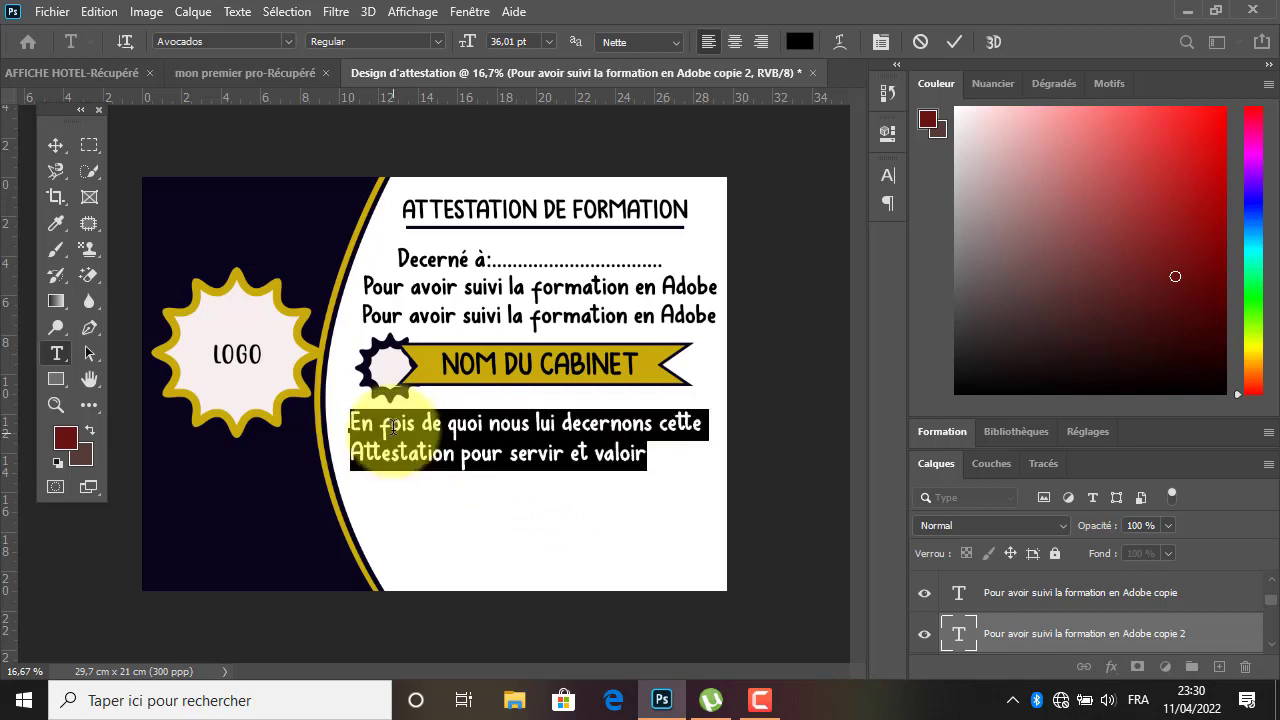
left_click(735, 43)
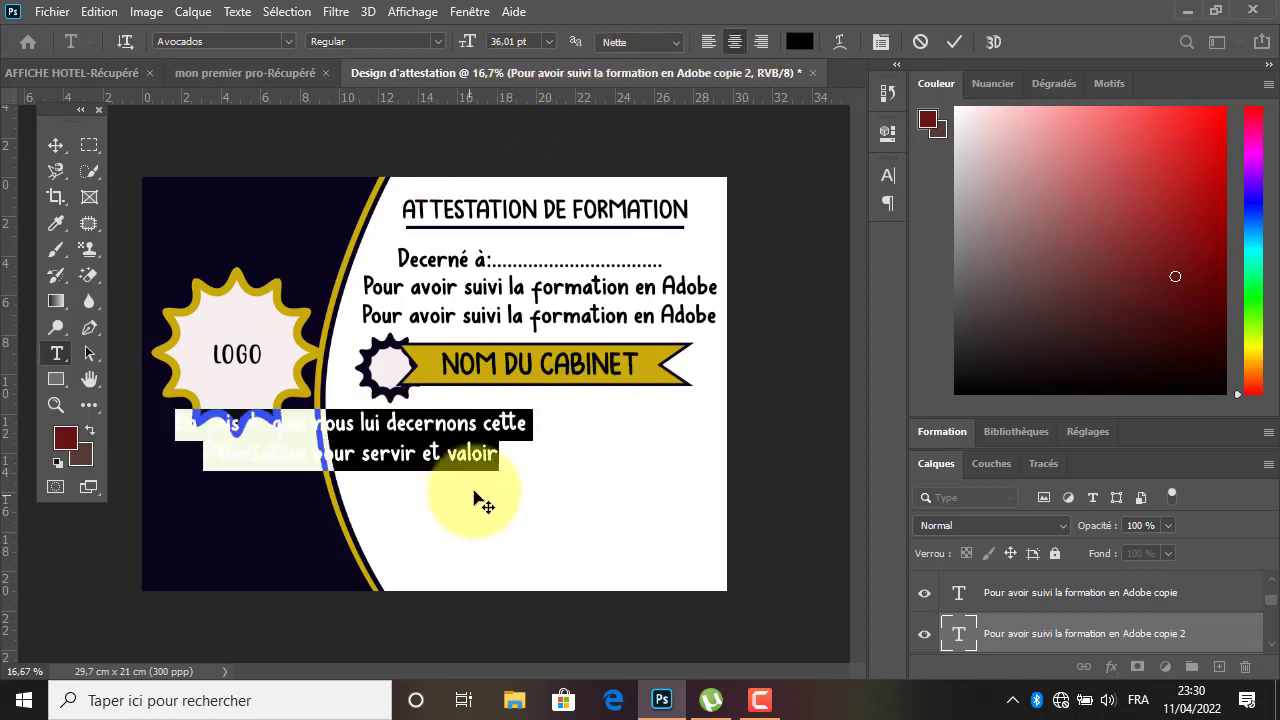
left_click_drag(491, 487, 667, 480)
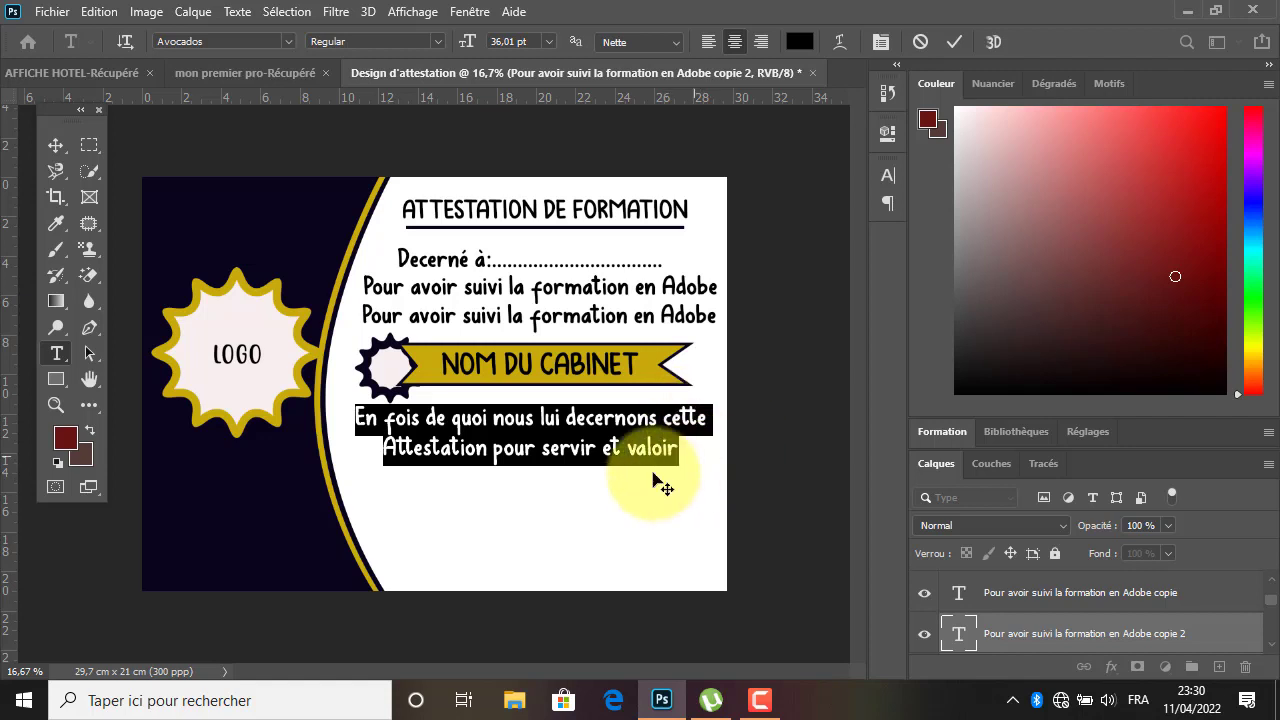
left_click(955, 41)
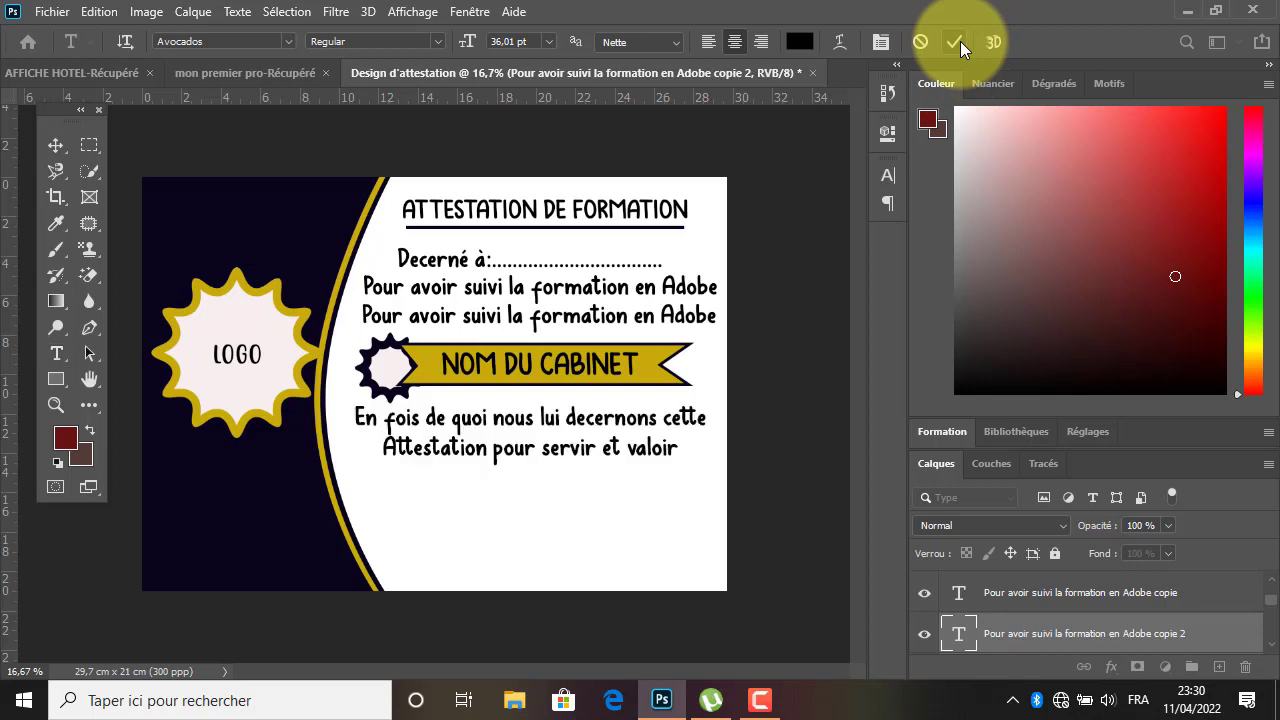
key("v")
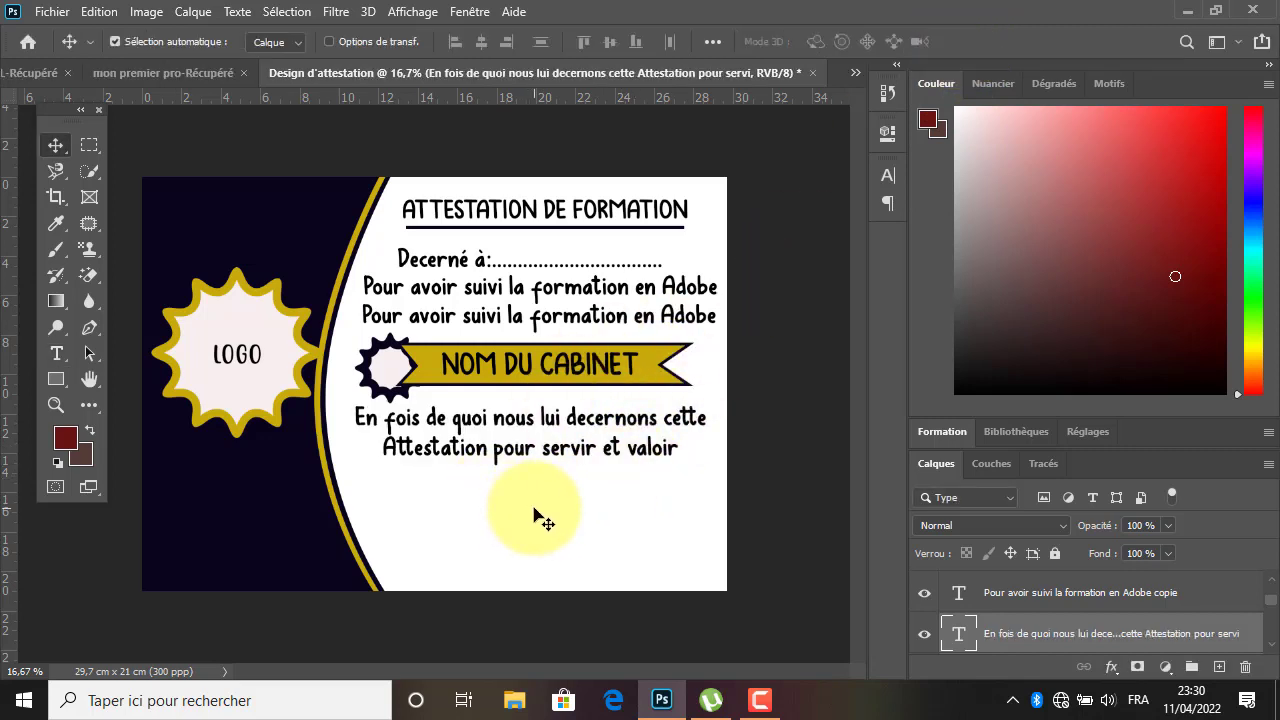
Change the gold ribbon's outline from dark blue to off-white and deselect the ribbon.
left_click(665, 360)
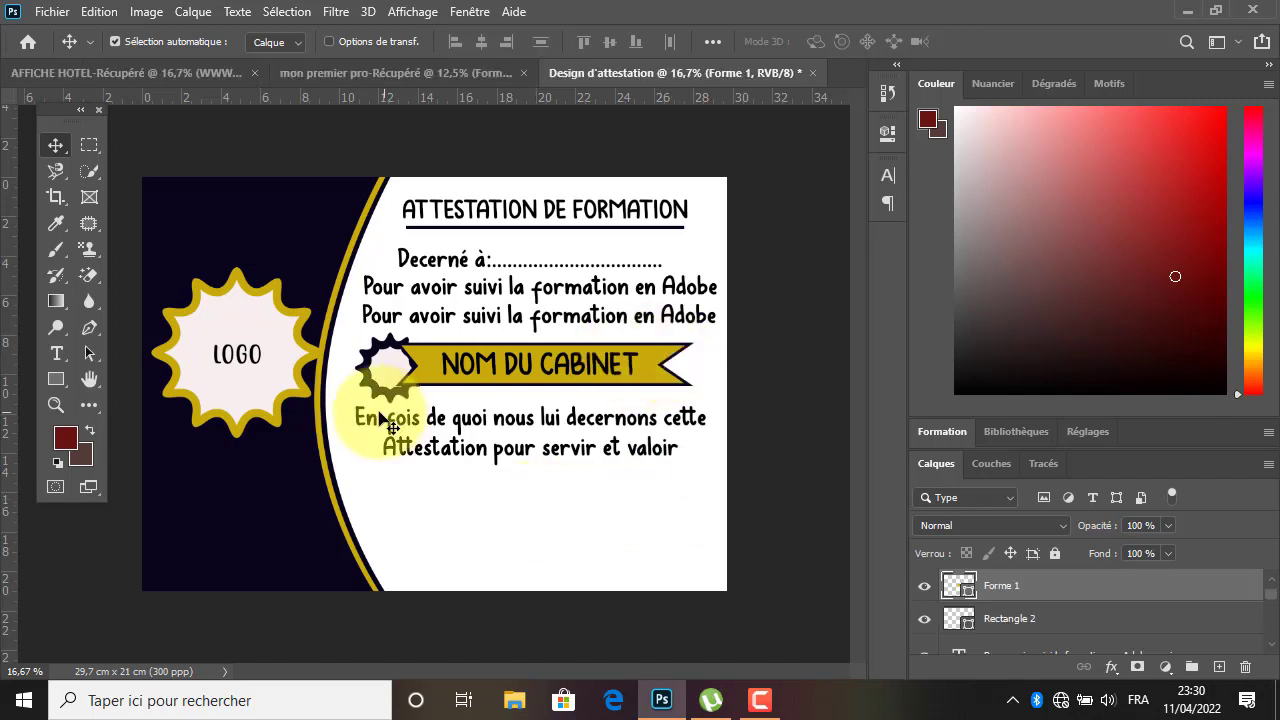
left_click(56, 379)
left_click(296, 43)
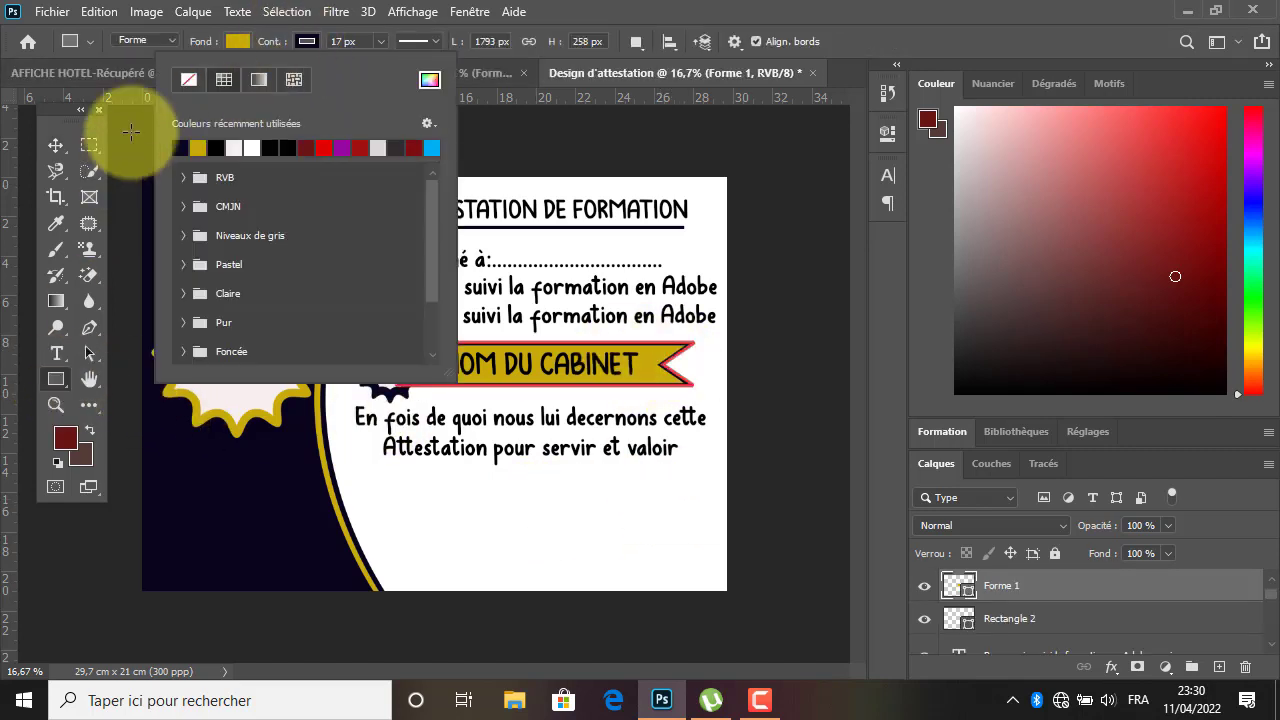
left_click(242, 150)
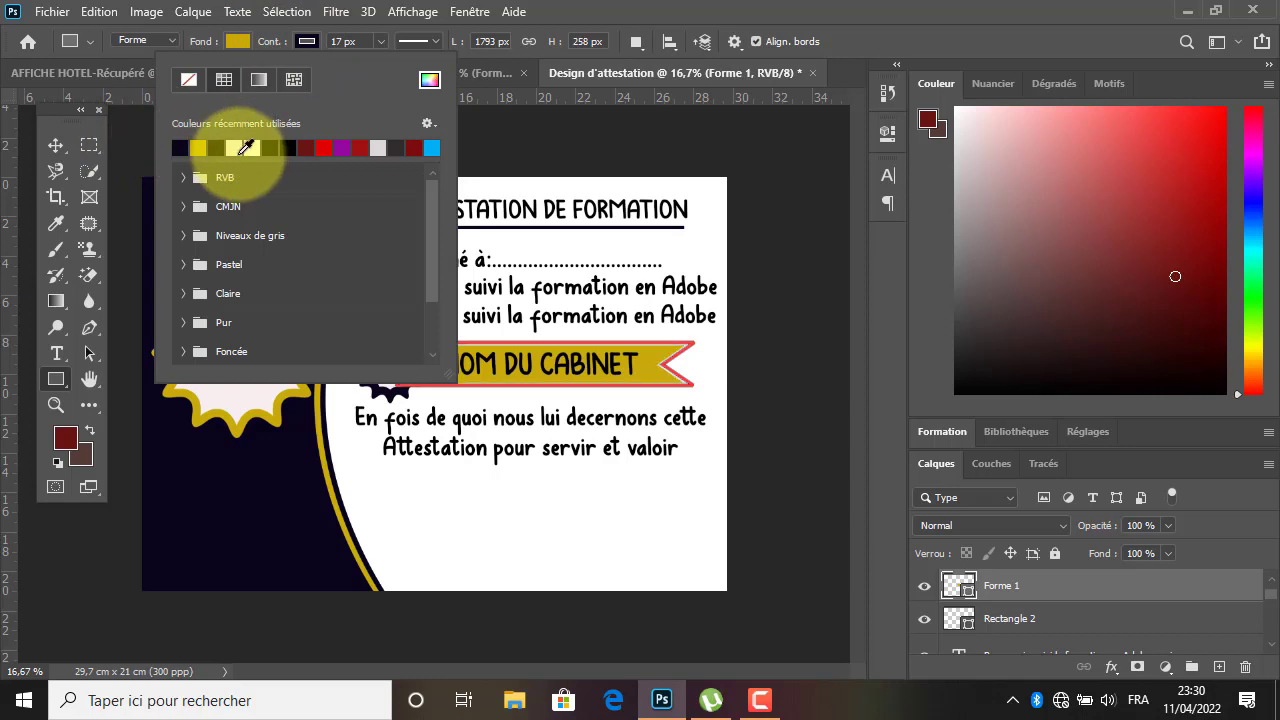
left_click(310, 39)
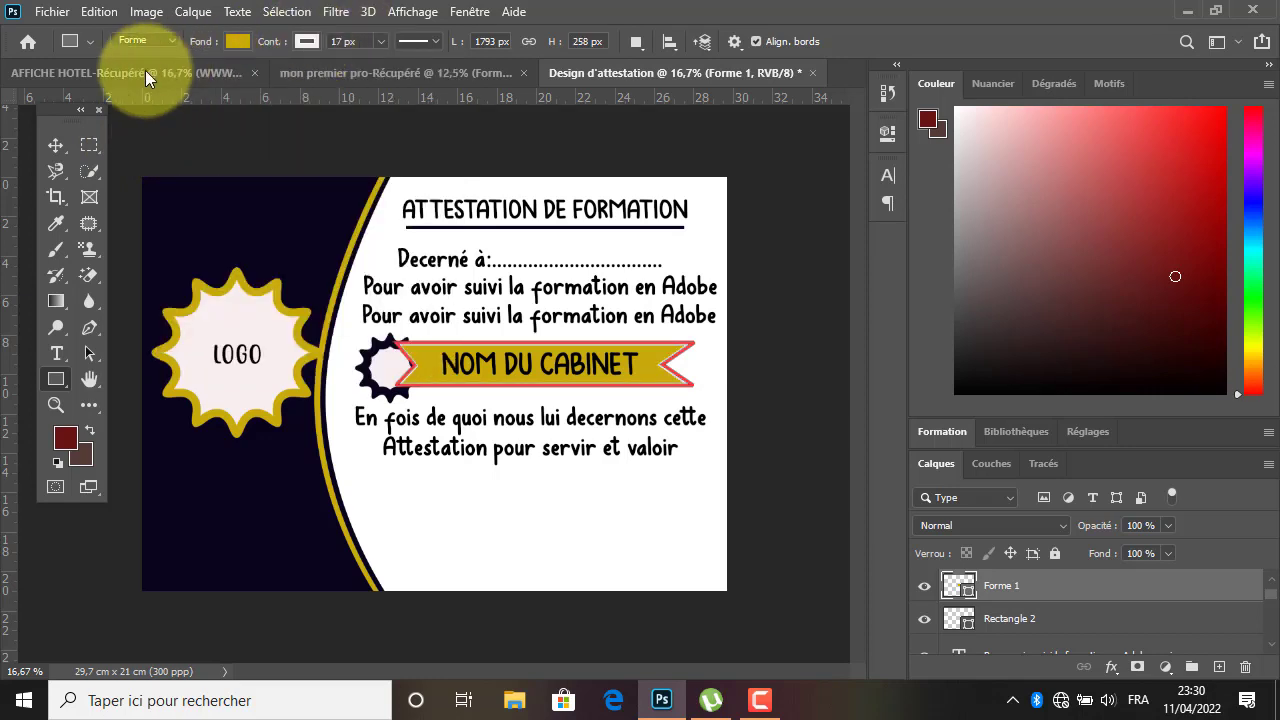
left_click(56, 147)
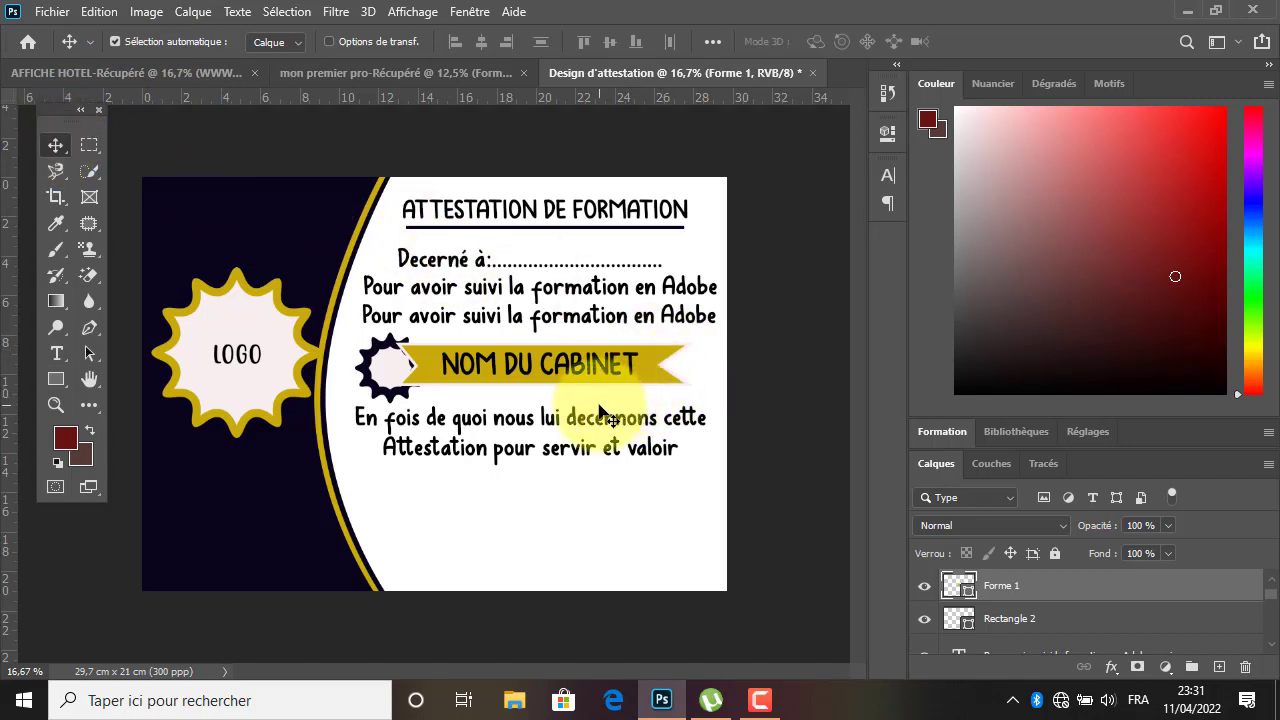
left_click(535, 530)
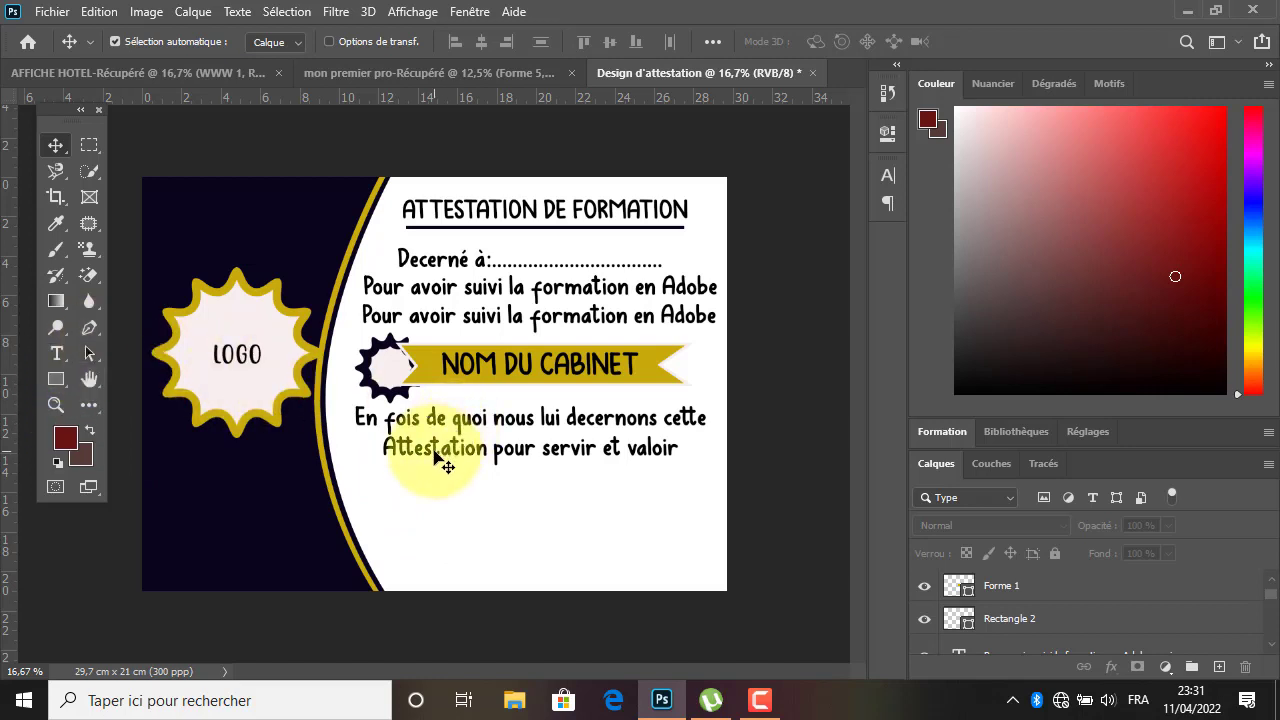
Duplicate a "Pour avoir suivi la formation en Adobe" line below the attestation text and replace its text with "Date".
left_click(397, 290)
left_click_drag(400, 293, 393, 502)
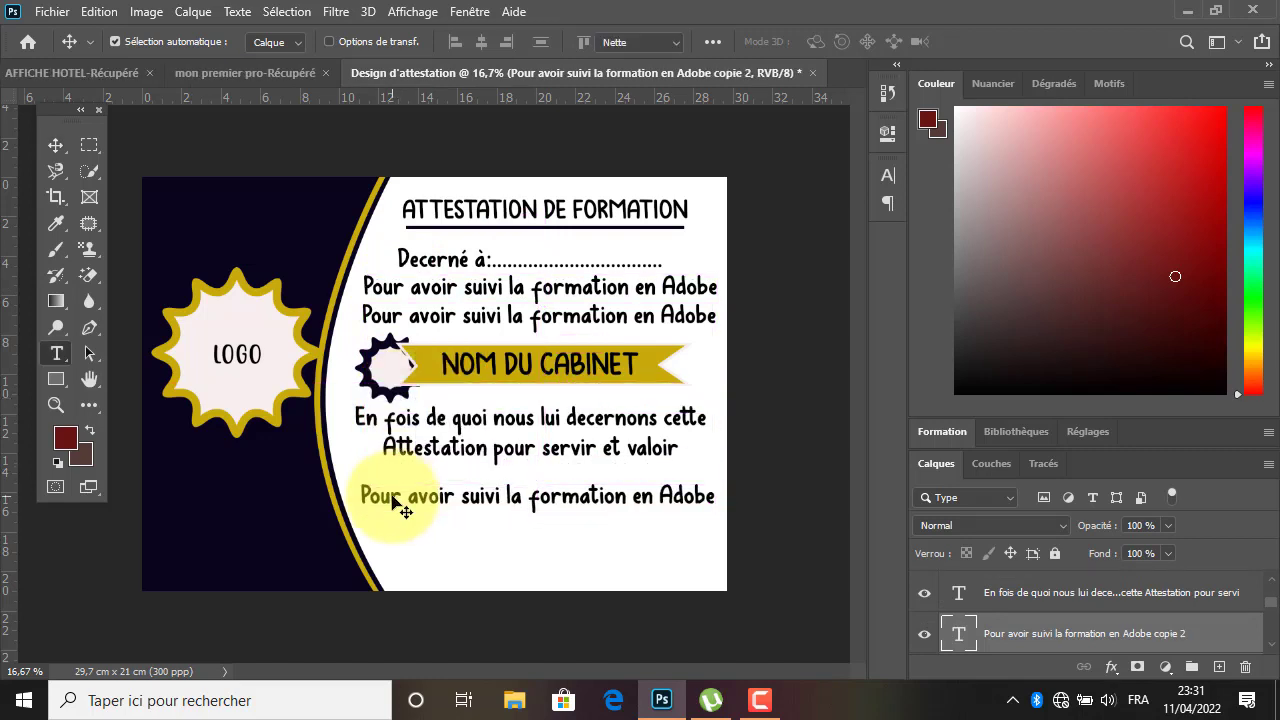
double_click(393, 502)
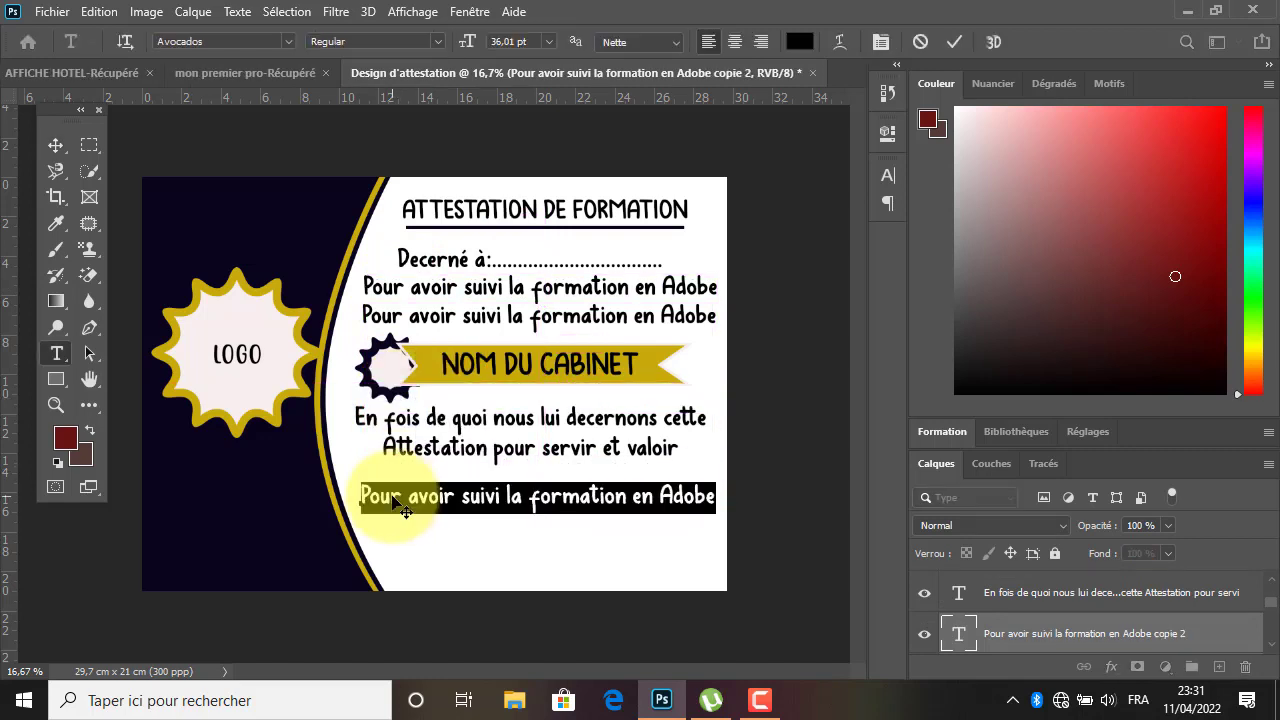
type("Dat")
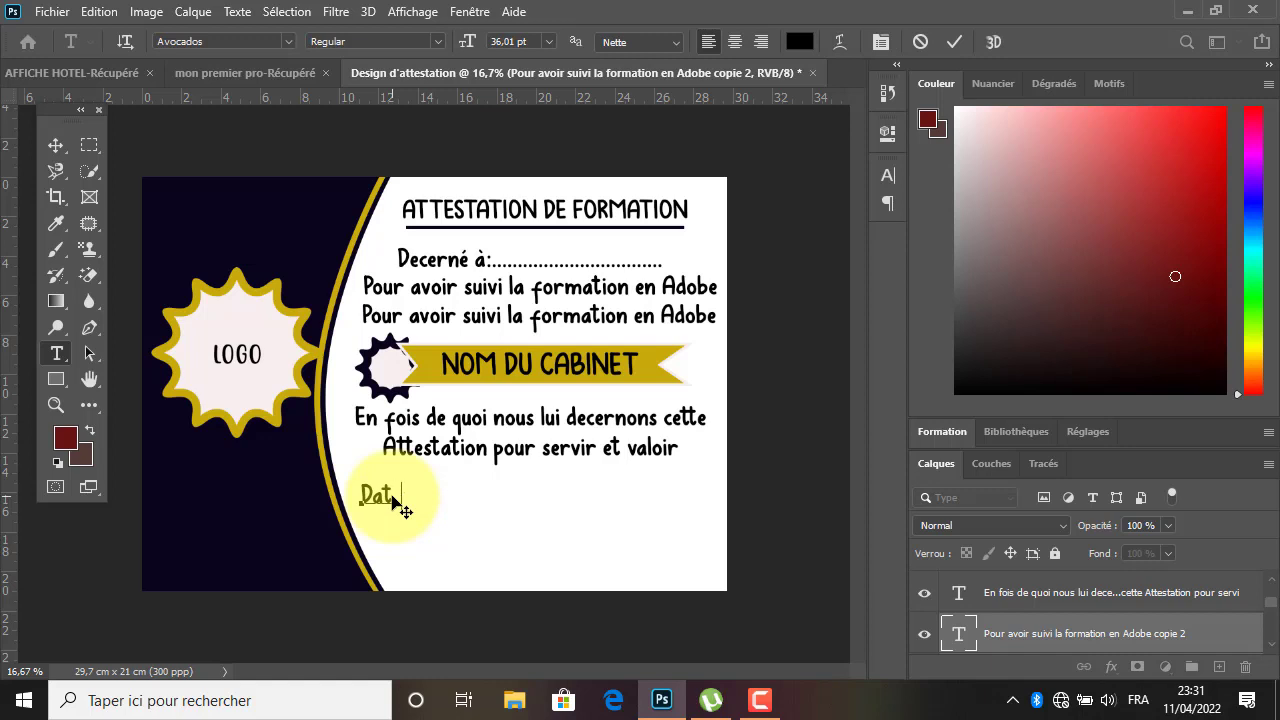
type("e")
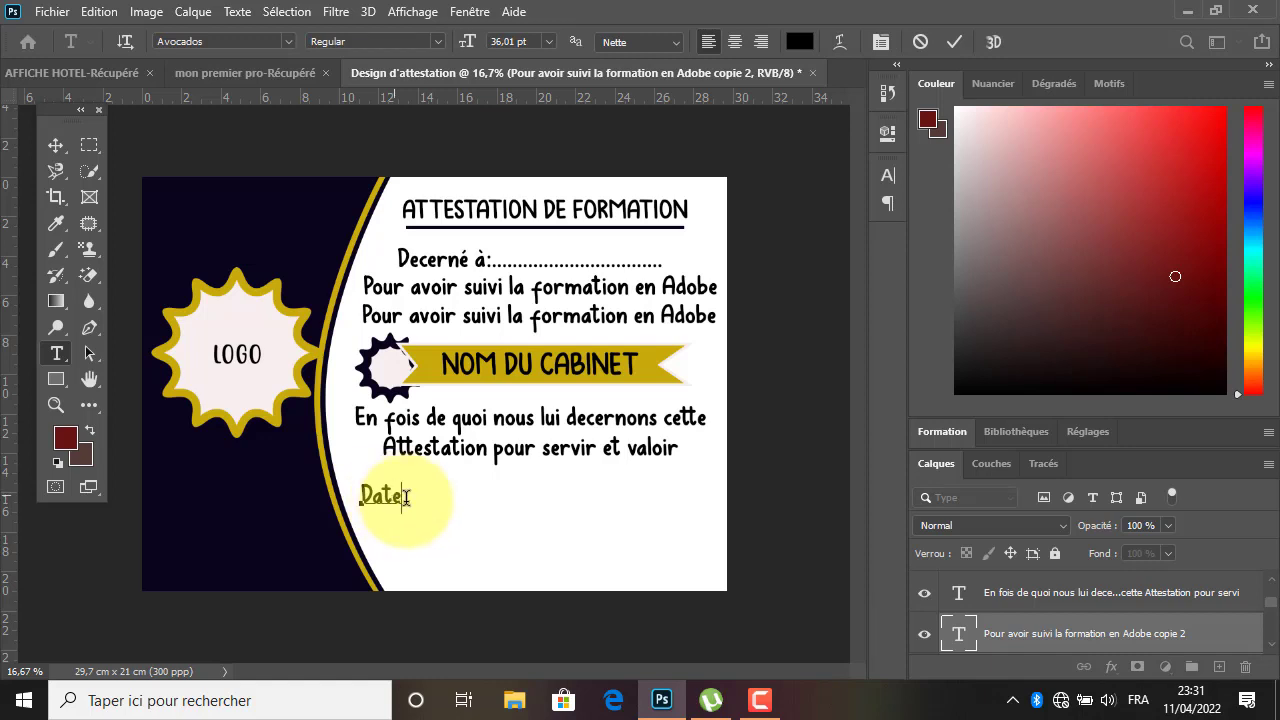
Reduce the "Date" text to 21,01 pt and move it just beneath the start of the attestation text.
key("ctrl+a")
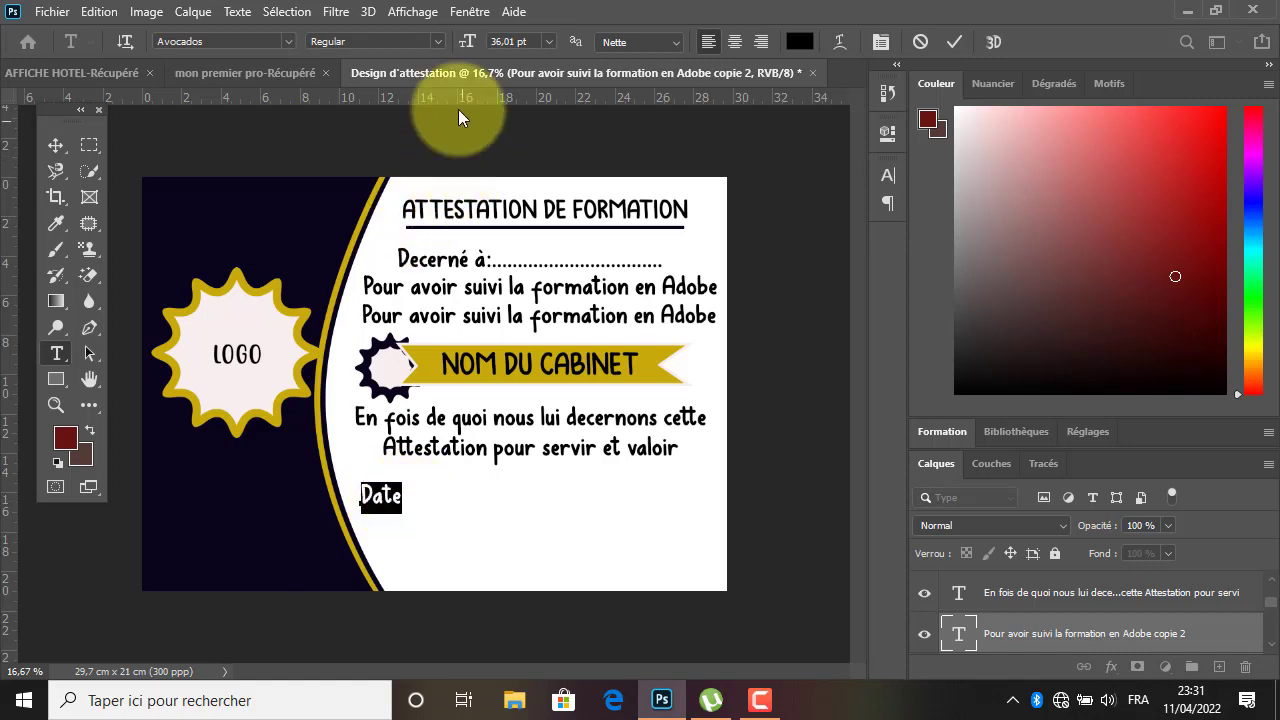
left_click_drag(470, 47, 458, 51)
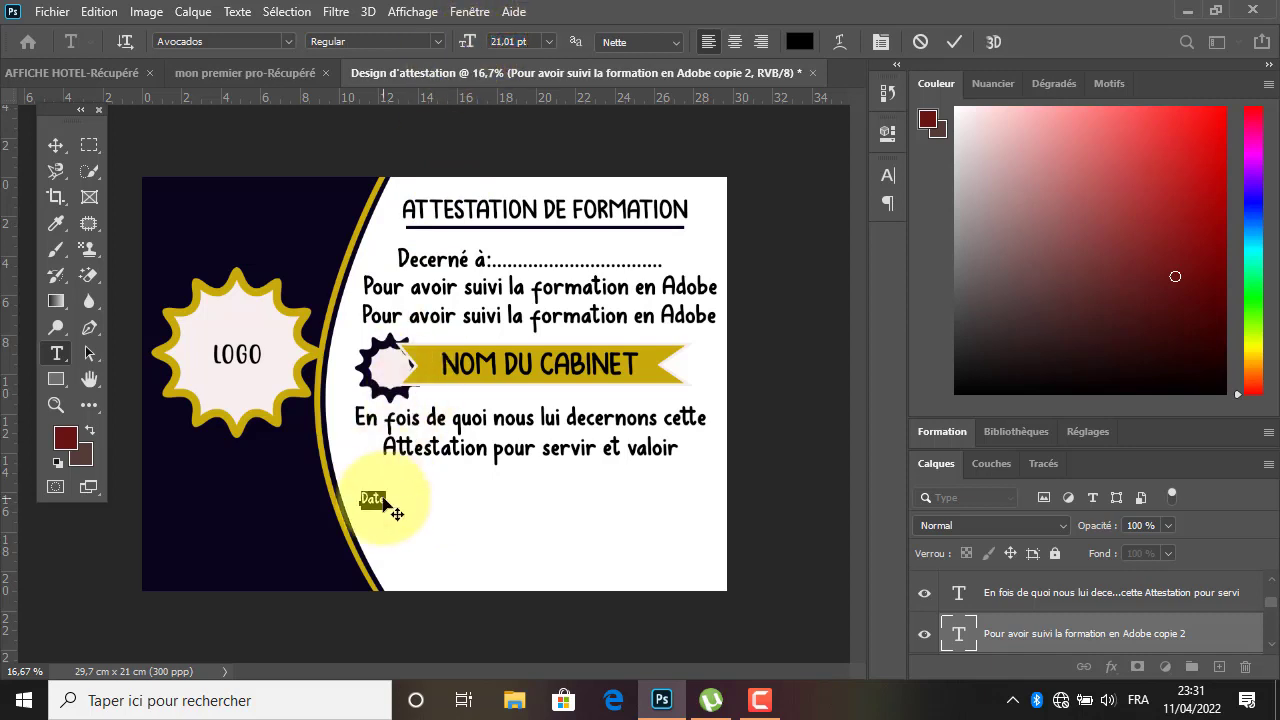
left_click_drag(395, 531, 393, 504)
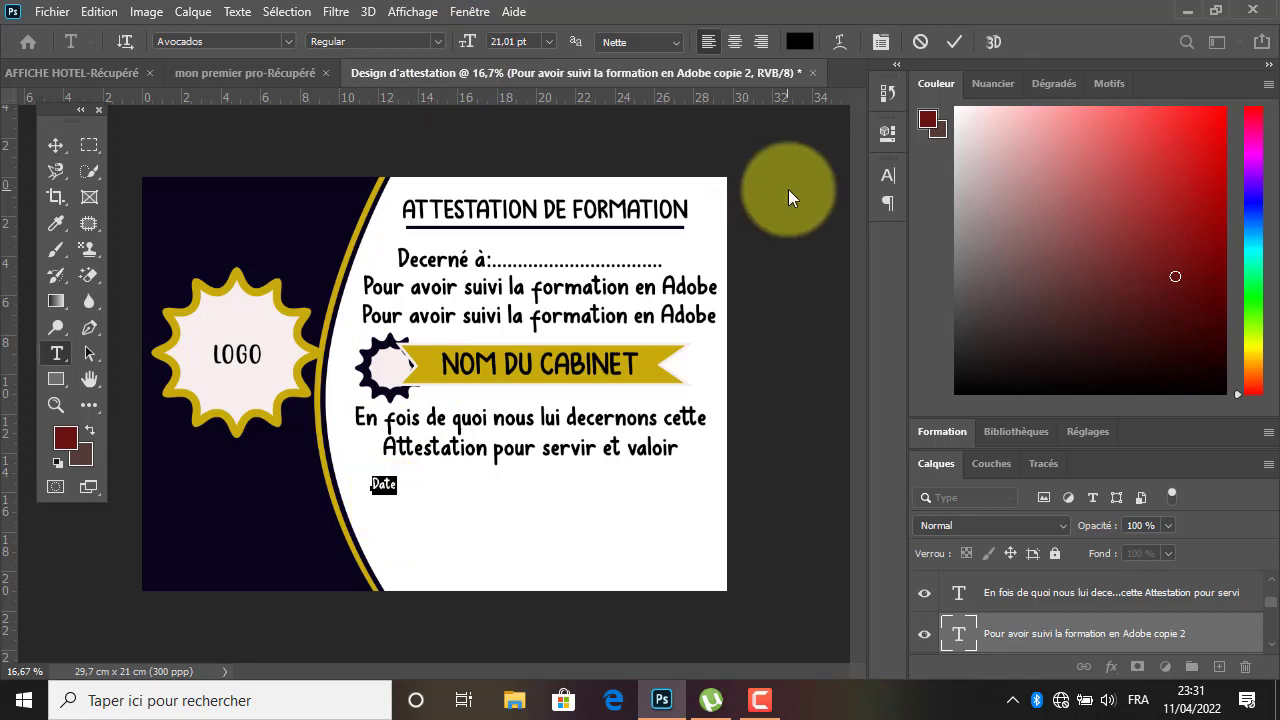
left_click(955, 42)
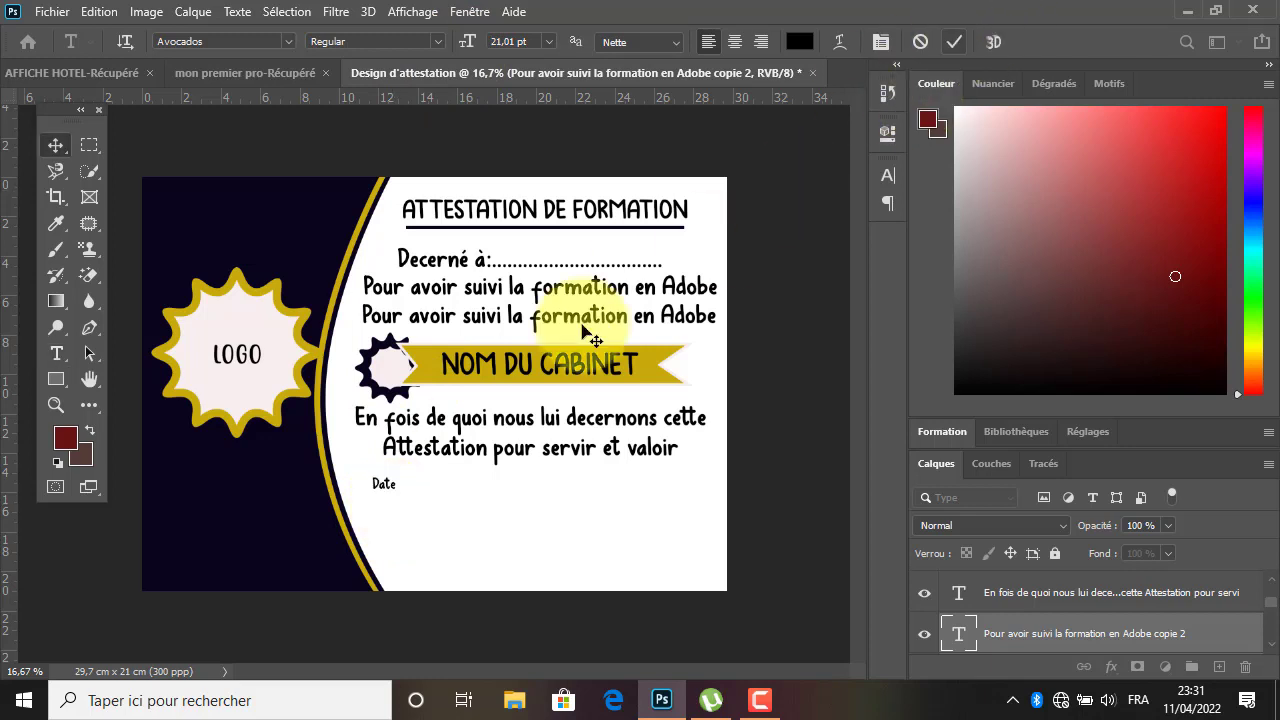
key("v")
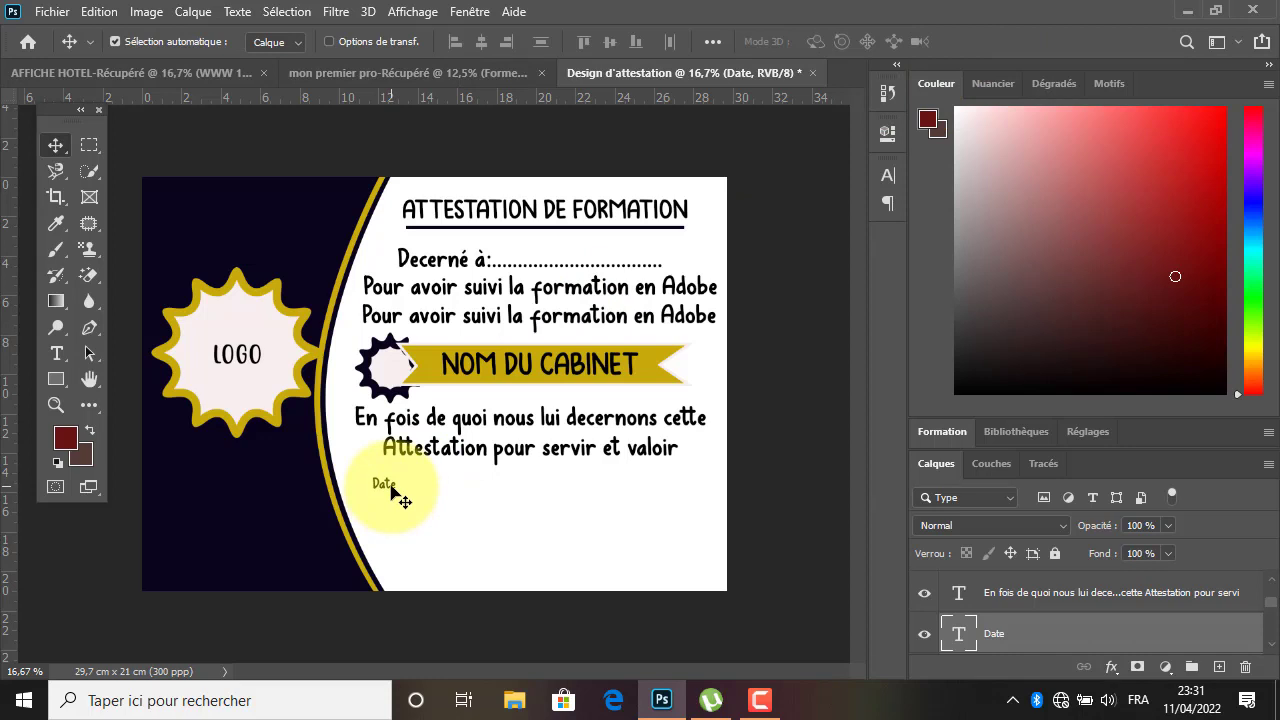
Duplicate "Date" slightly below and to the left, and replace the copy's text with "Le .../..../2022".
left_click_drag(390, 488, 373, 511)
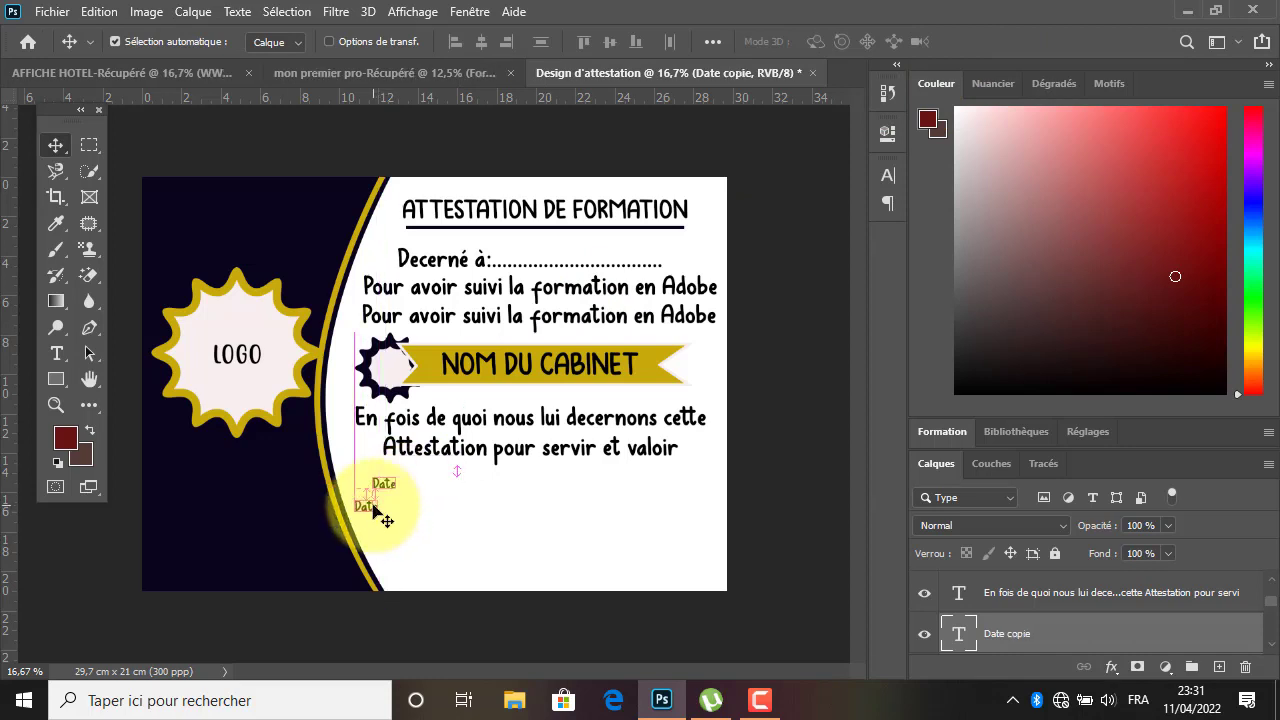
double_click(373, 509)
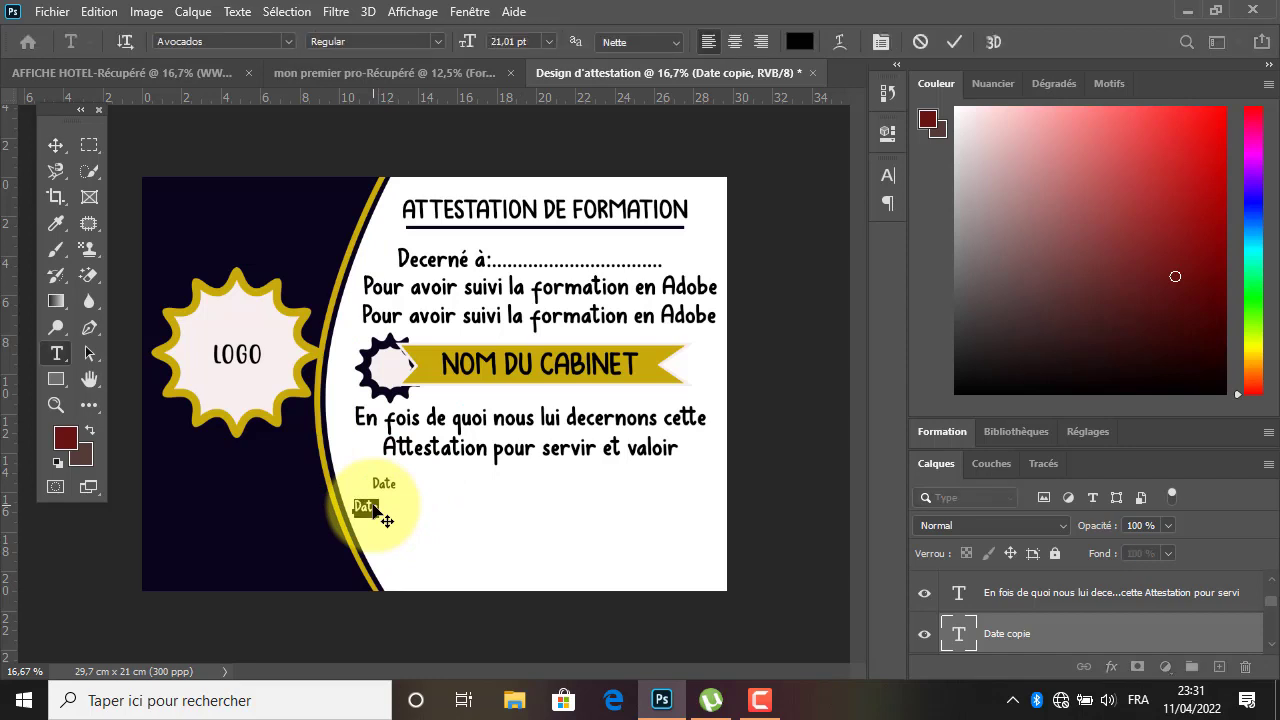
left_click(373, 509)
type("022")
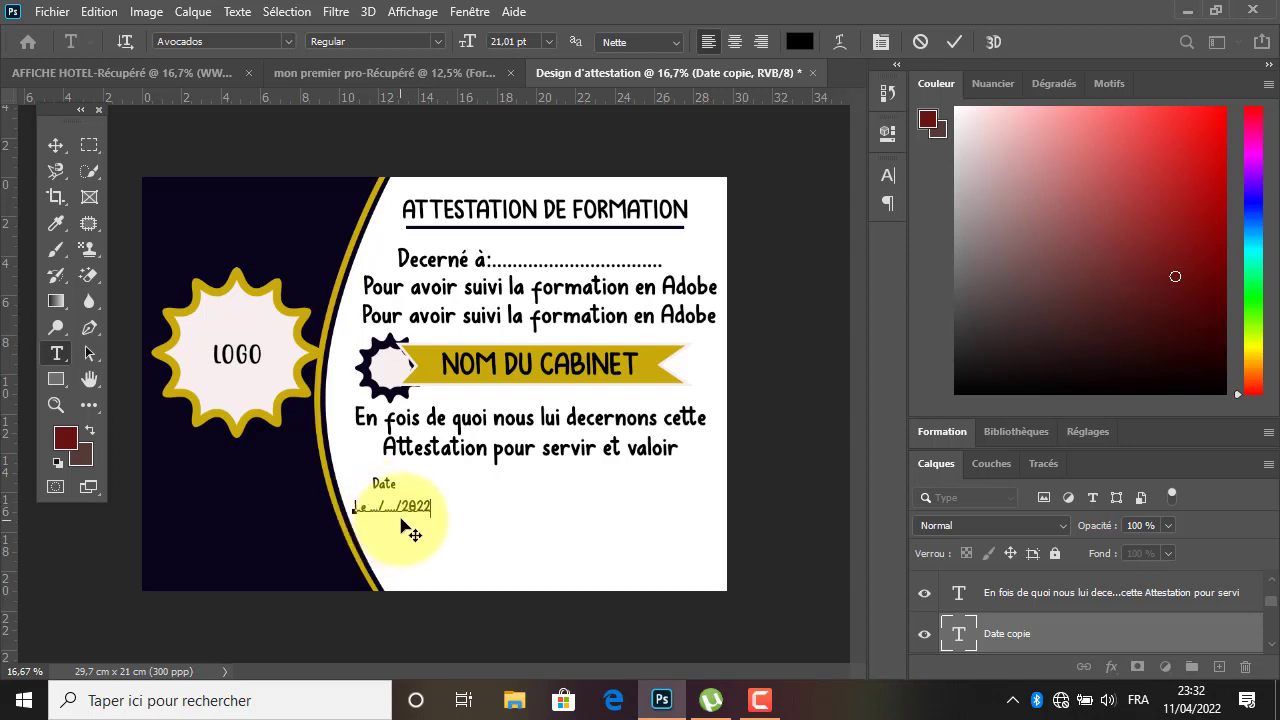
left_click(954, 41)
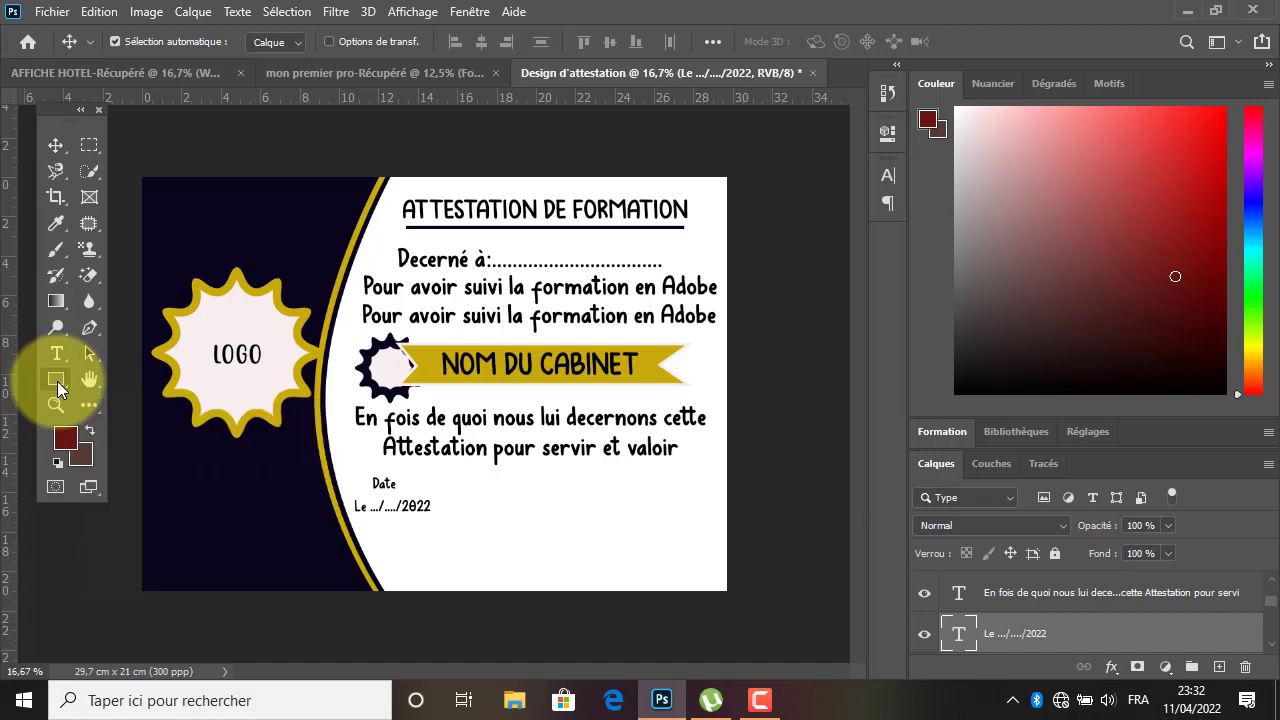
Underline "Date" with a thin rectangle about 139 × 7 px, filled dark blue and without an outline.
left_click(57, 381)
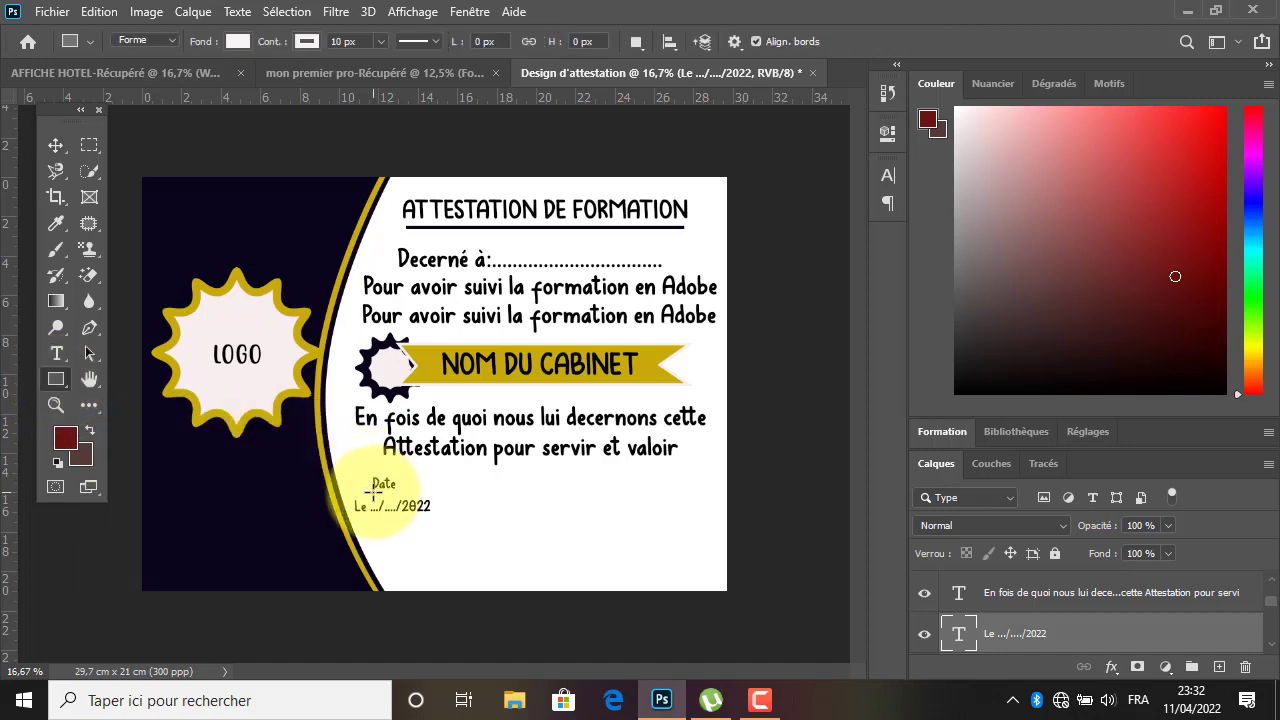
left_click_drag(371, 489, 393, 489)
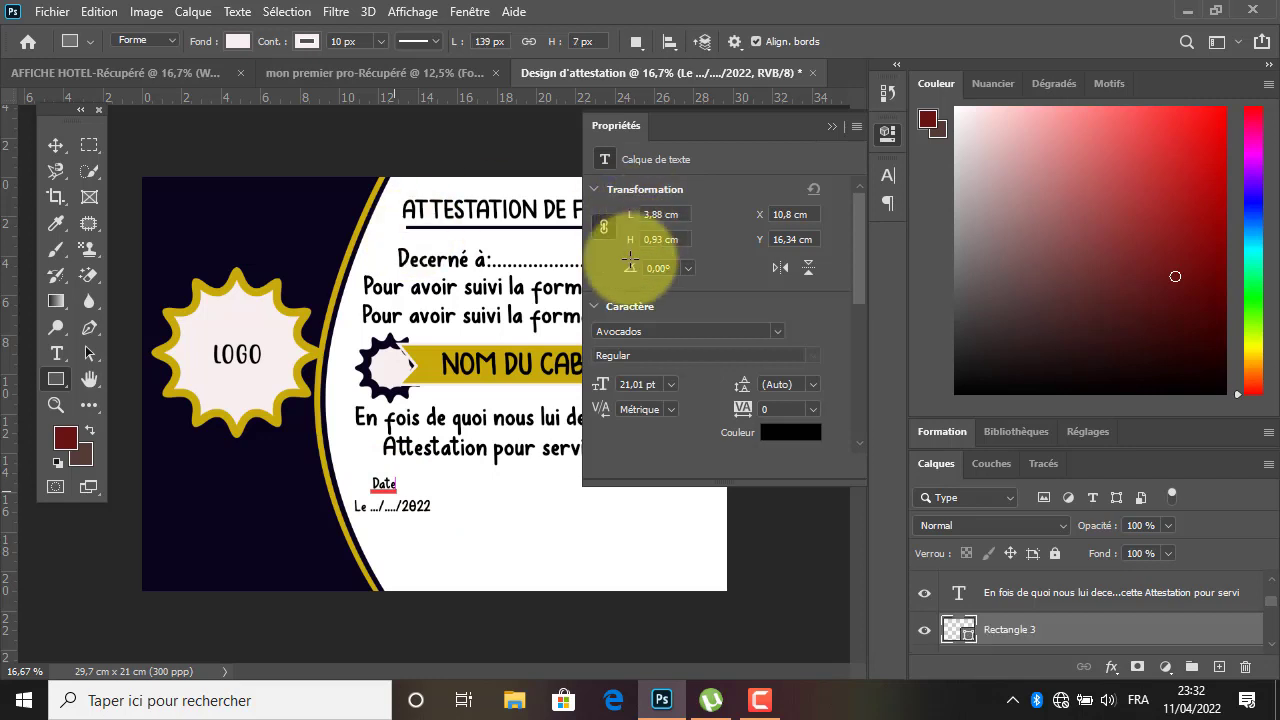
left_click(605, 252)
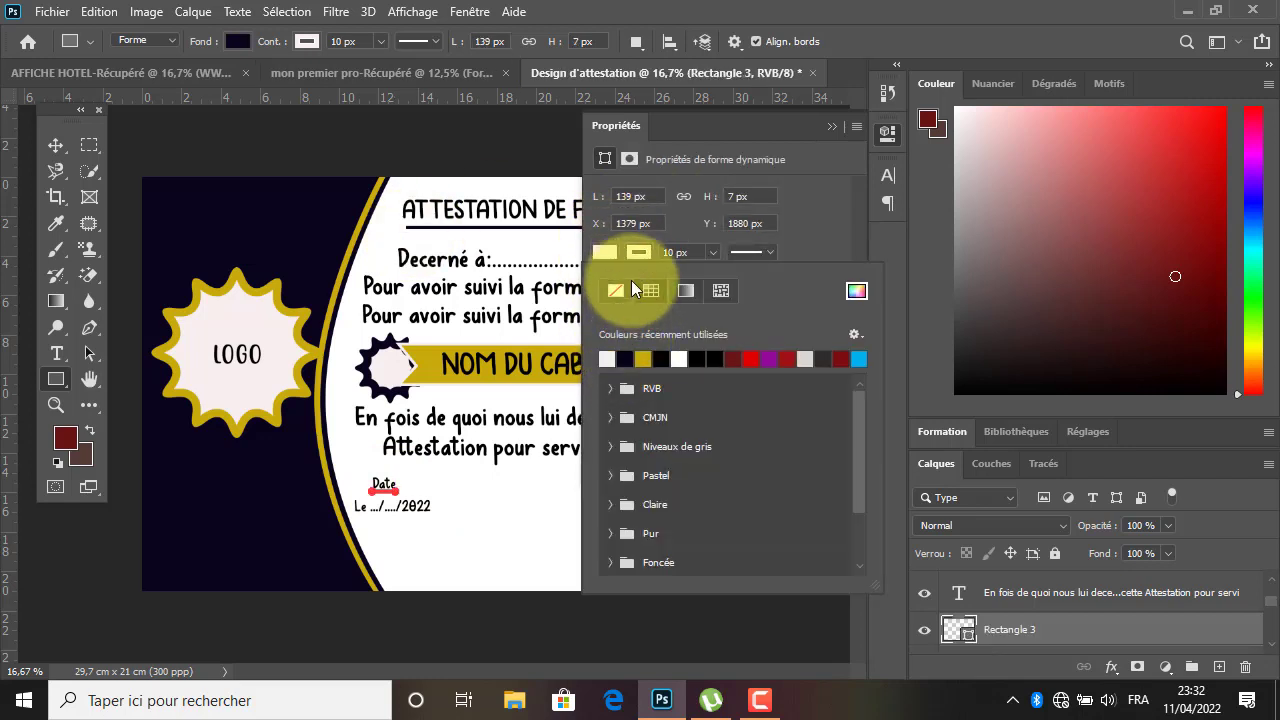
left_click(637, 252)
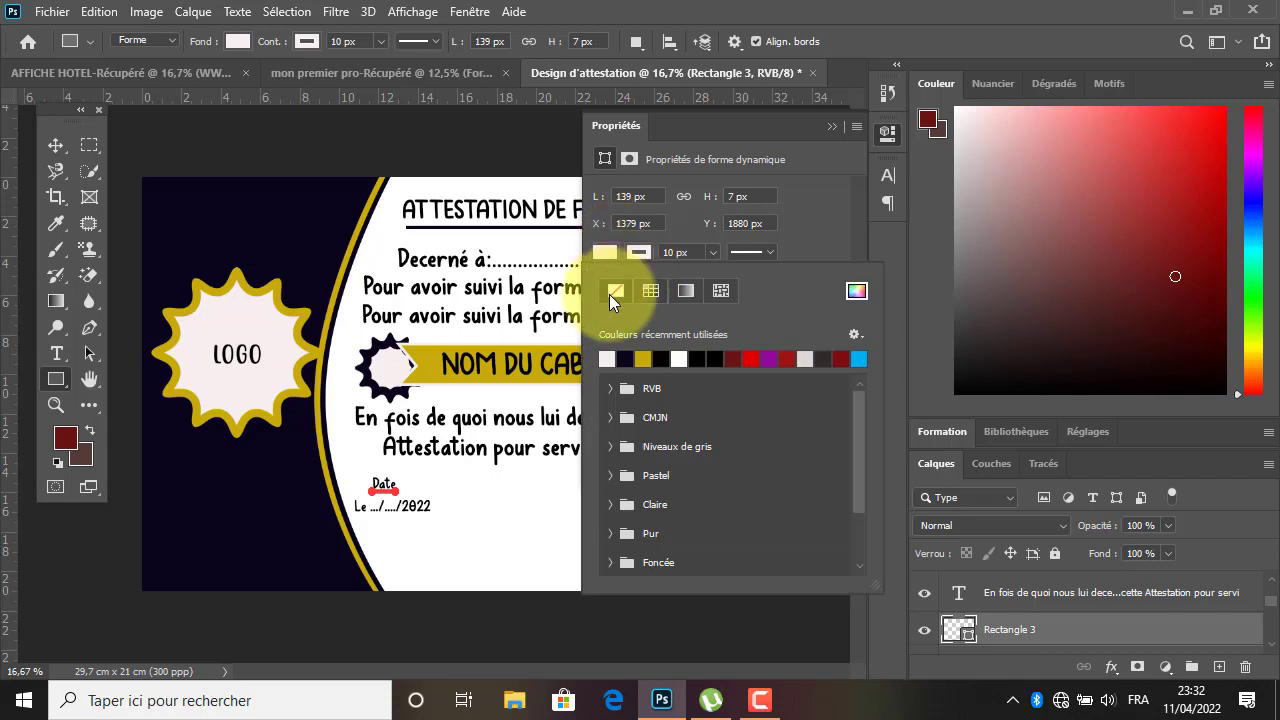
left_click(615, 288)
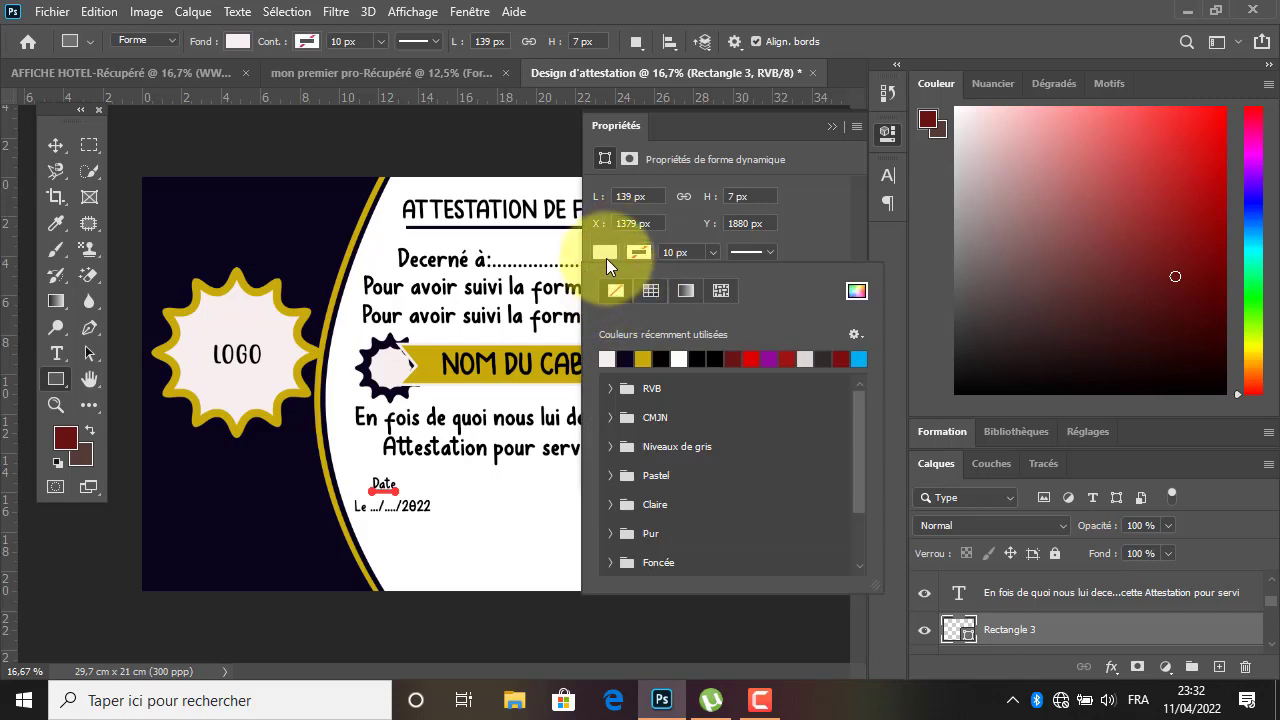
left_click(625, 358)
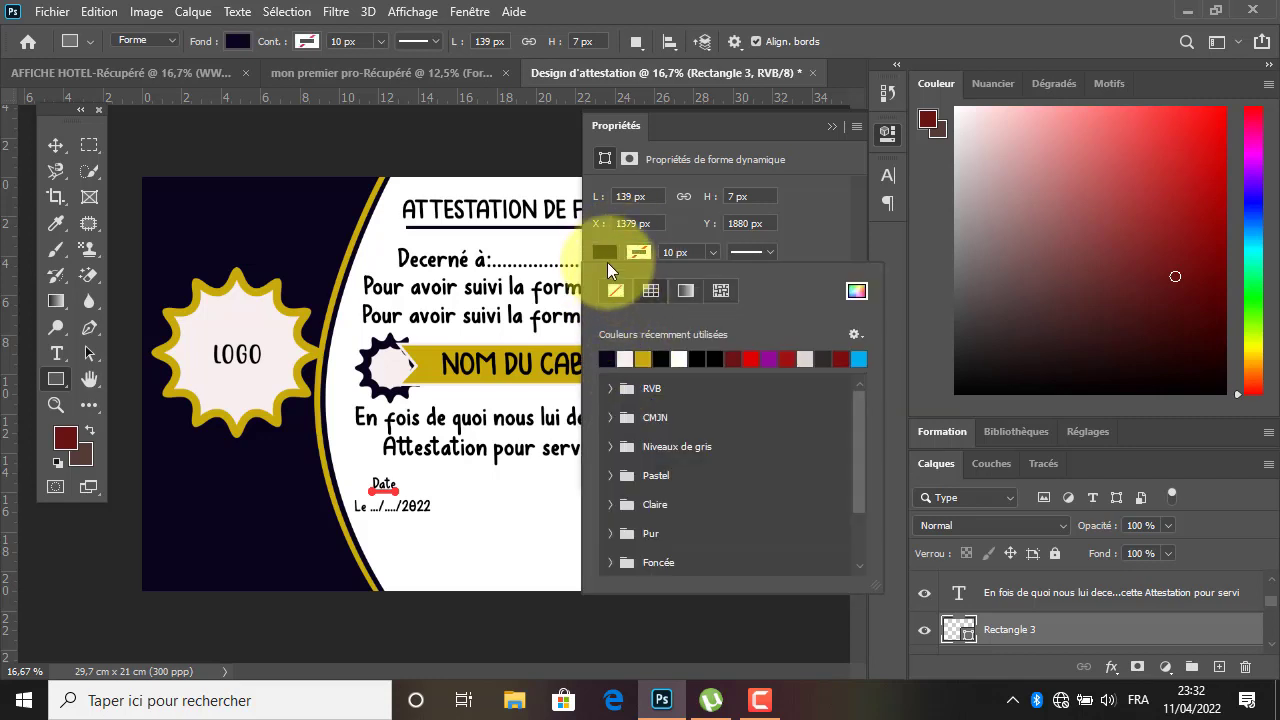
left_click(604, 252)
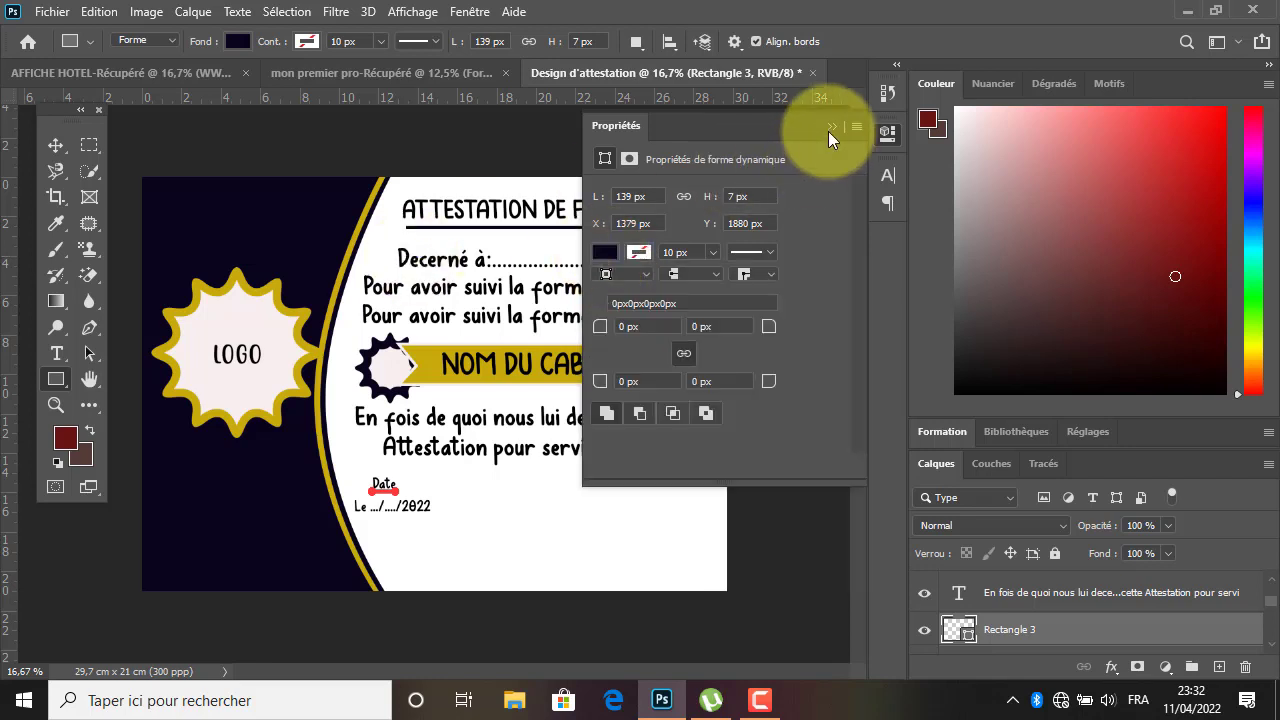
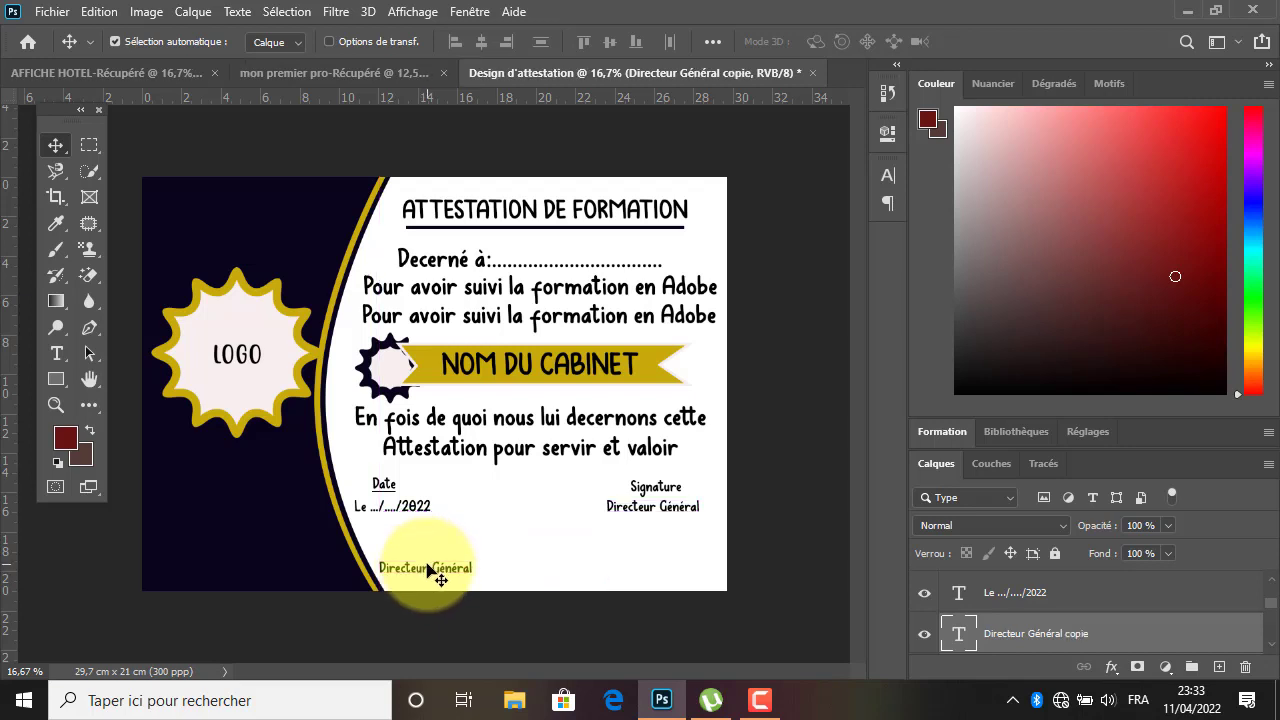
Replace the duplicated "Directeur Général" text near the certificate's lower edge with "NIF:", a dotted blank and "/RCCM".
double_click(425, 570)
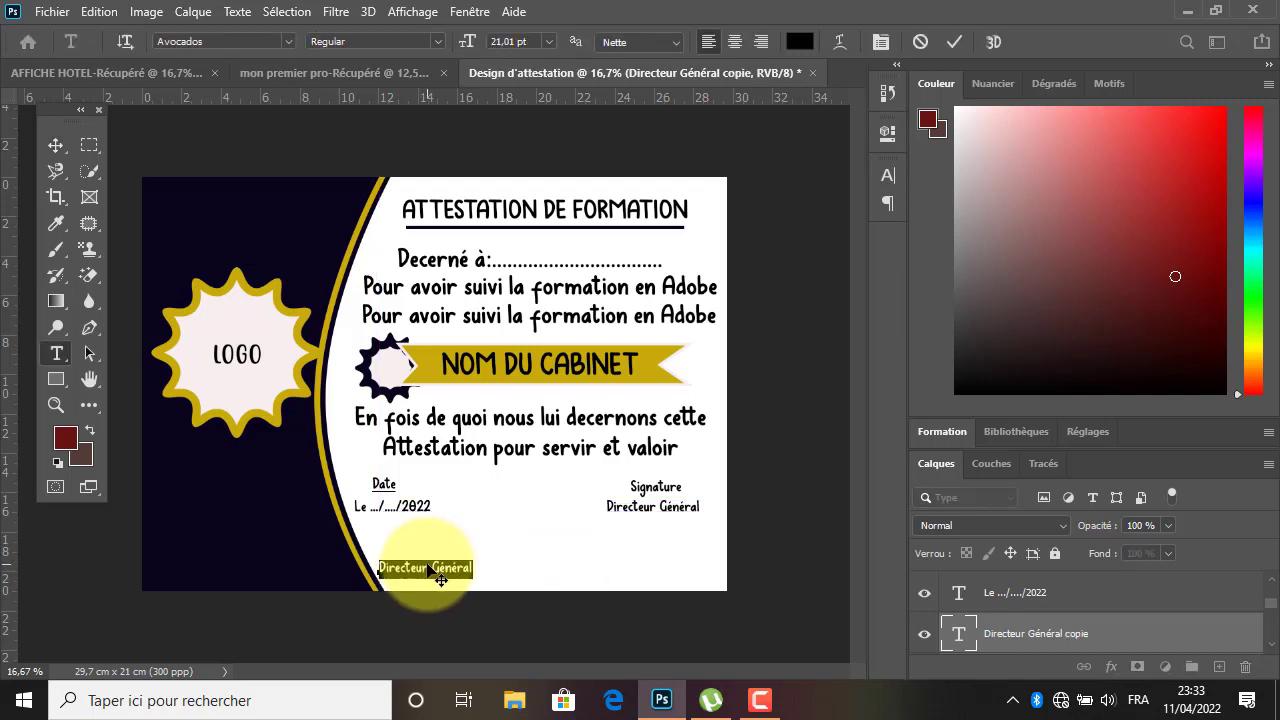
type("NIF")
type(":..........")
type("RCCM........")
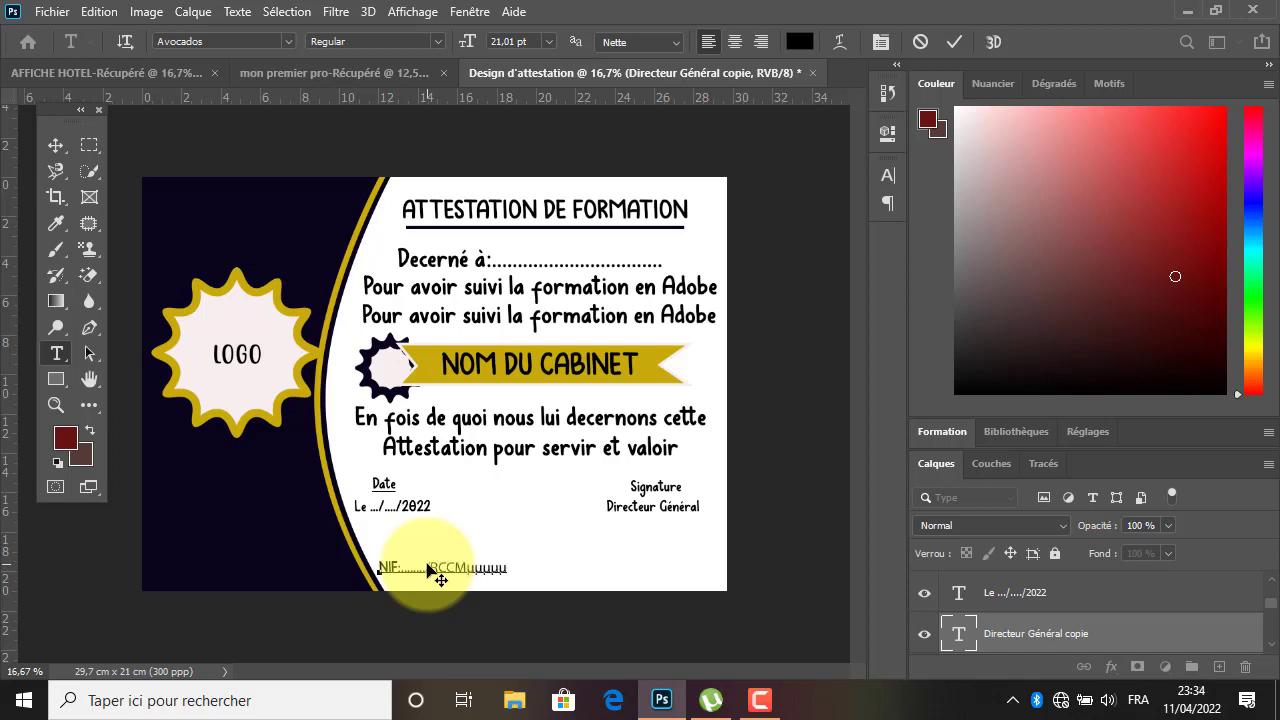
Delete the stray "µ" characters after "RCCM" in the registration line.
key("Left")
key("Left")
key("Delete")
key("Delete")
key("Delete")
key("Delete")
key("Delete")
key("BackSpace")
type("/")
key("BackSpace")
Extend the registration line after "RCCM" with ".:::/N°", a placeholder registration number and a closing slash.
type("........RCCM:..")
key("BackSpace")
key("BackSpace")
key("BackSpace")
key("BackSpace")
type("/N°22222/")
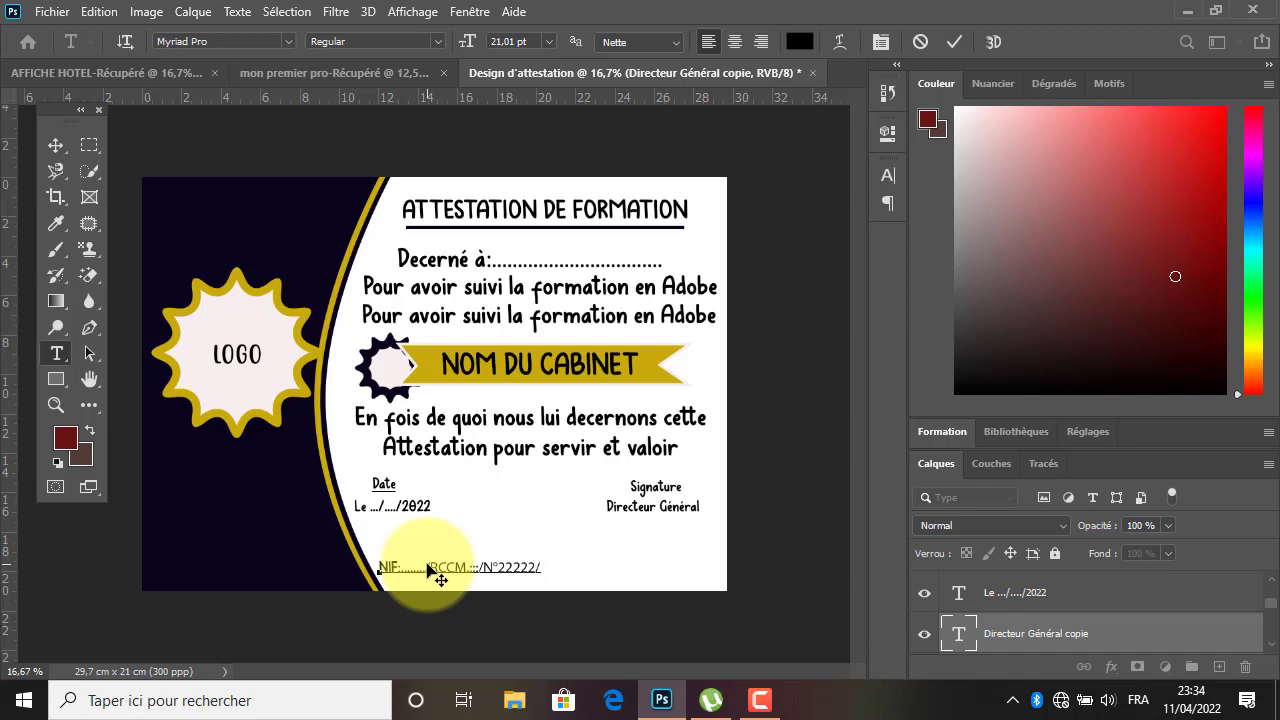
Finish the registration line with "Siège://///: Contact:" followed by the contact phone number.
type("Siège:////")
type("Contac")
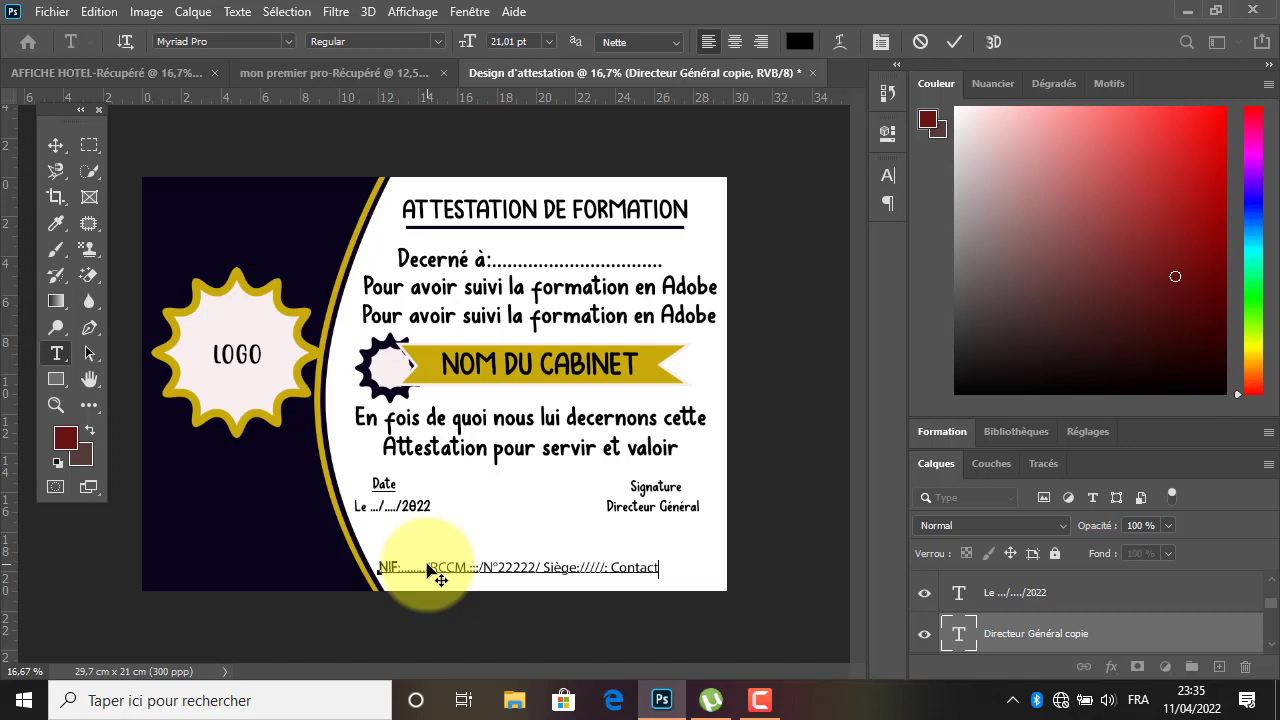
type("t ")
type("6200000")
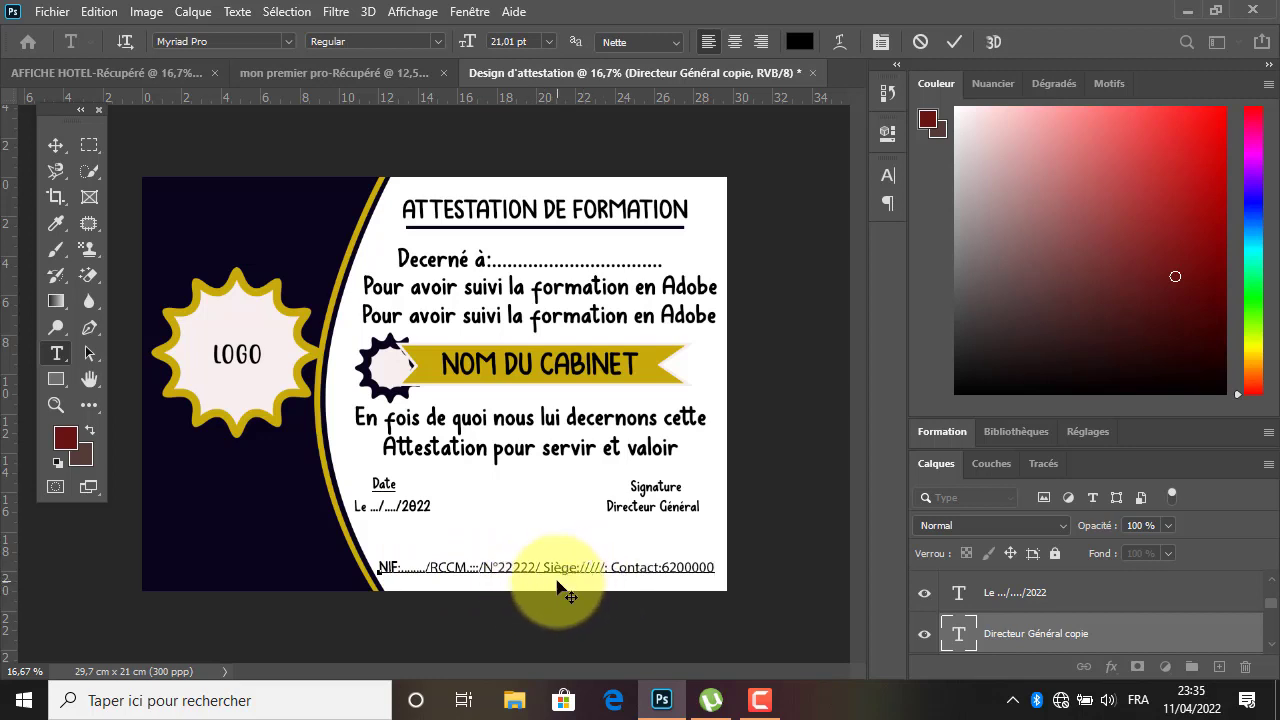
left_click(952, 42)
key("v")
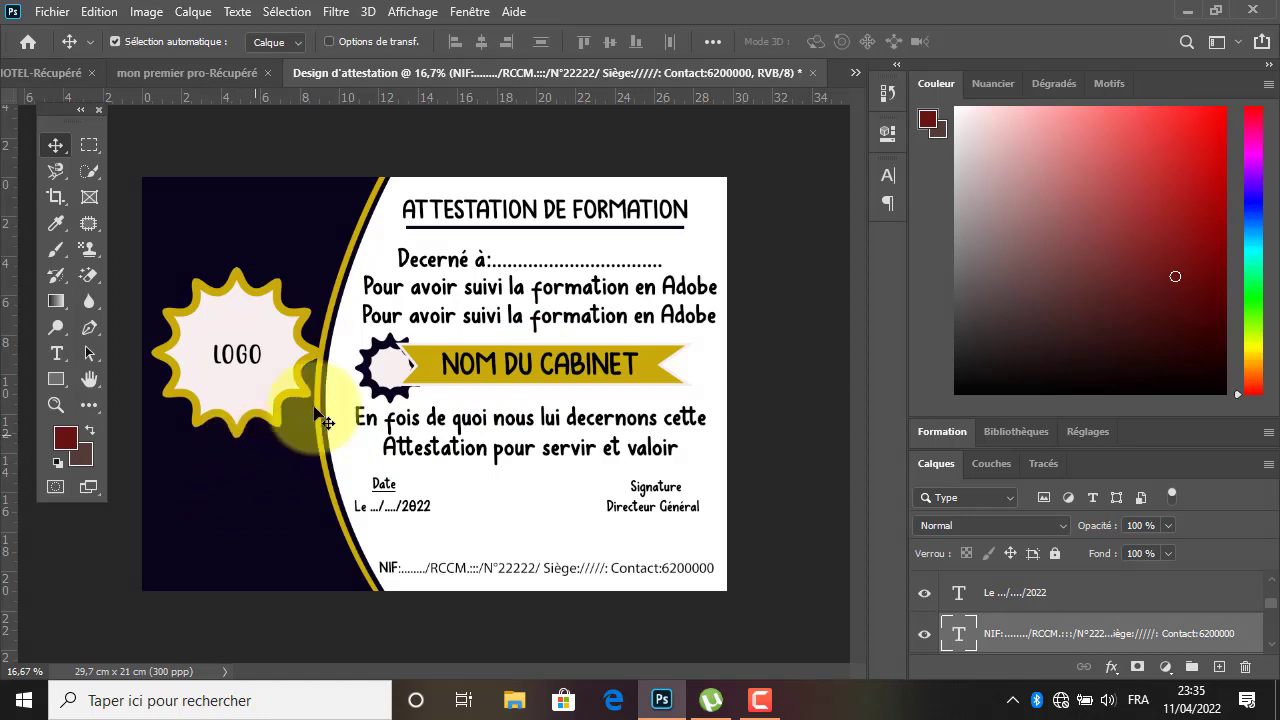
Duplicate the title "ATTESTATION DE FORMATION" onto the lower part of the dark side panel and recolour the copy with the ribbon's gold, c7ab0d.
left_click(605, 216)
left_click_drag(607, 222, 348, 517)
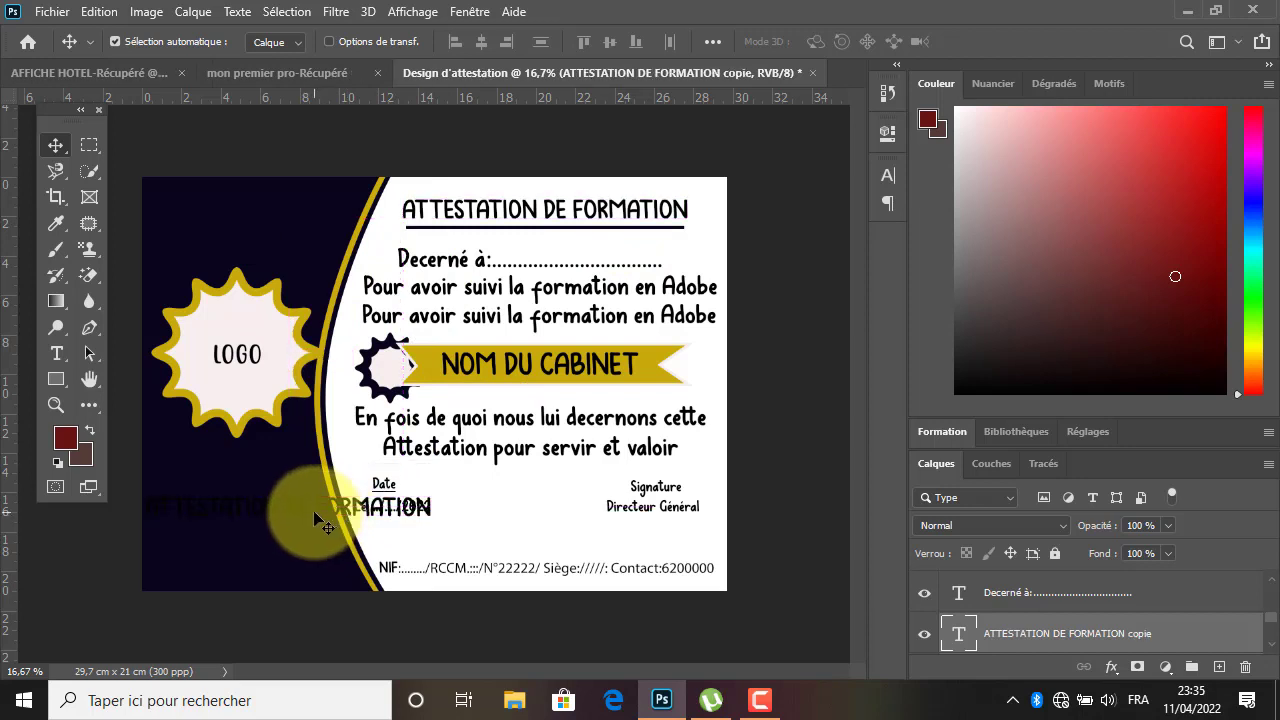
double_click(313, 510)
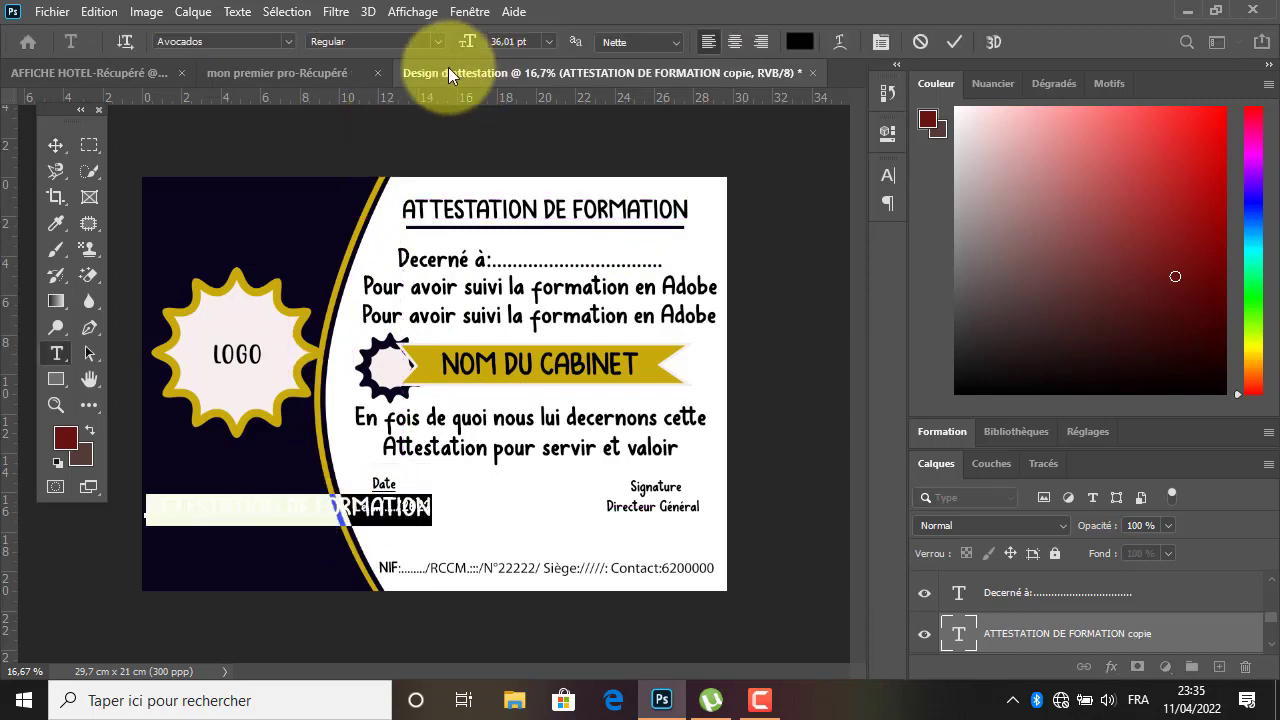
left_click(799, 41)
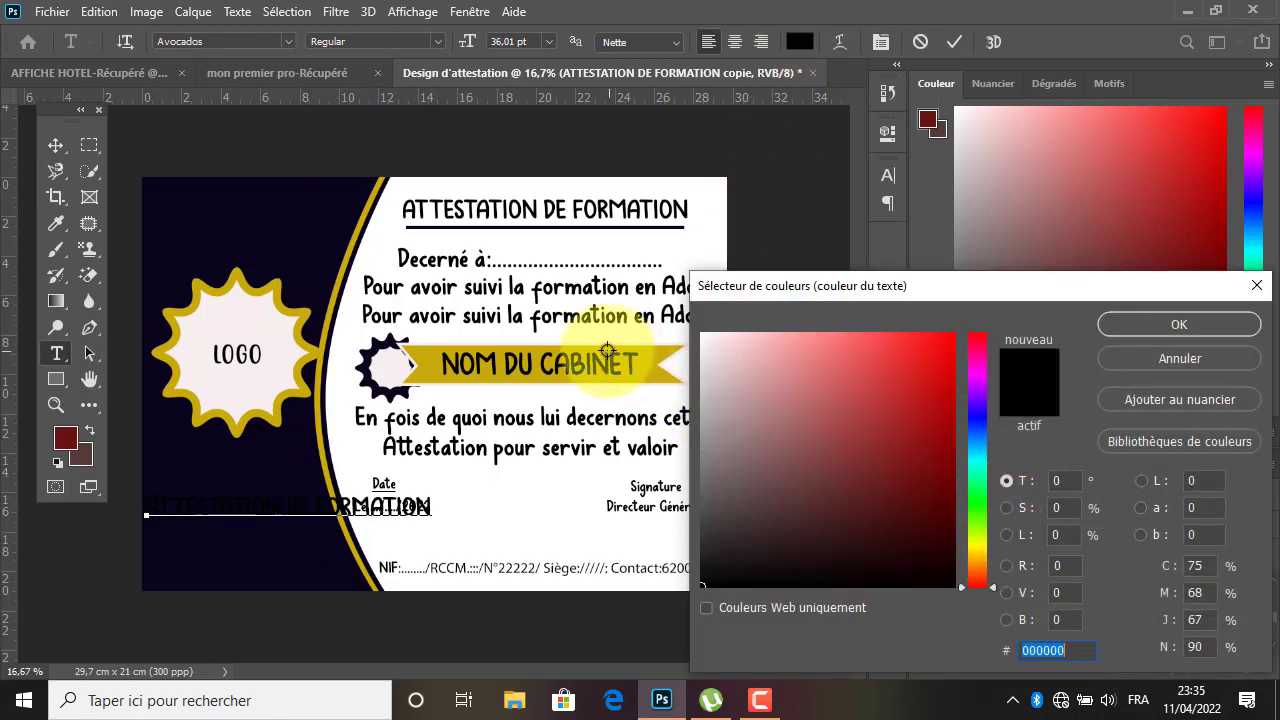
left_click(646, 372)
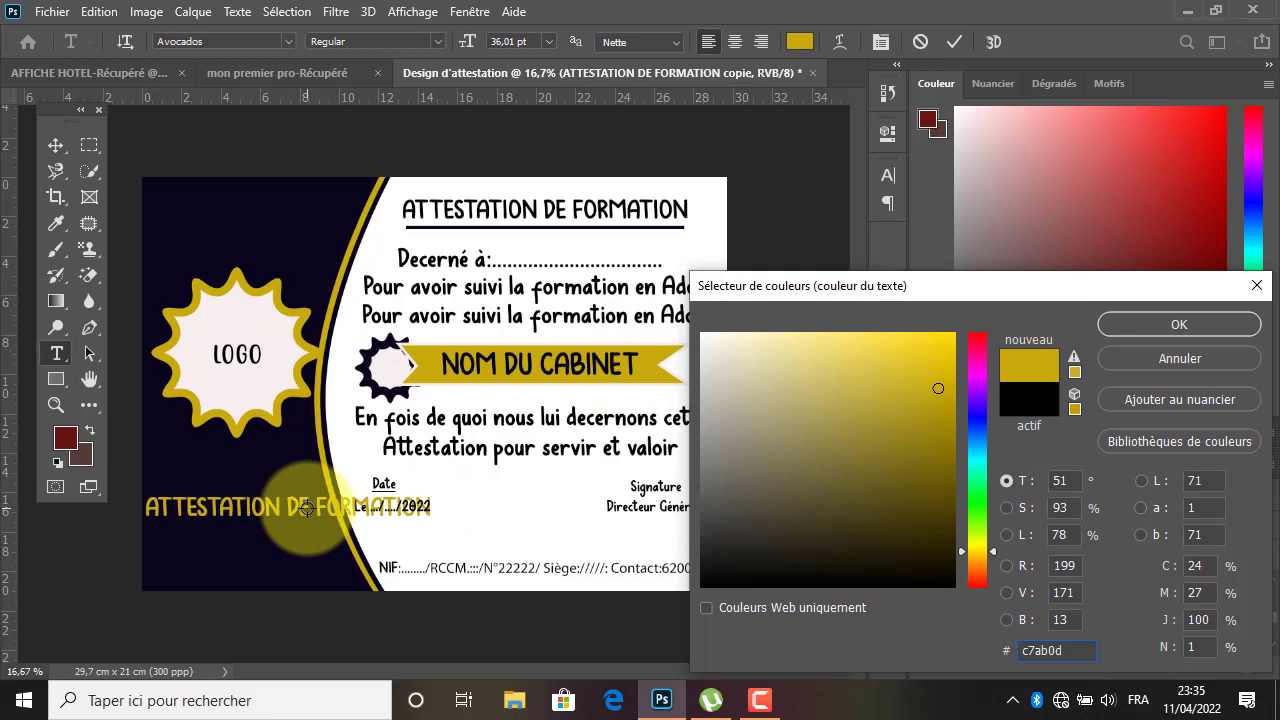
left_click(1113, 323)
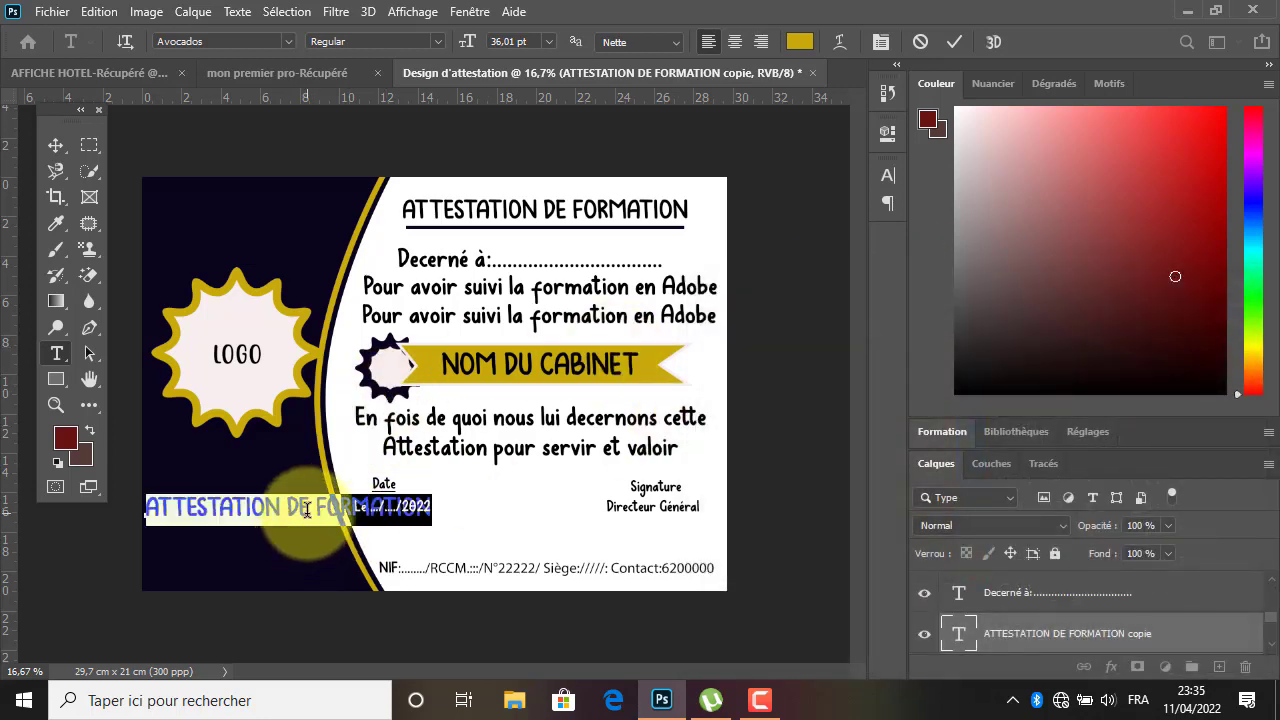
Replace the gold title copy's text with "Design" and place it centred just below the logo seal.
type("d")
key("BackSpace")
type("De")
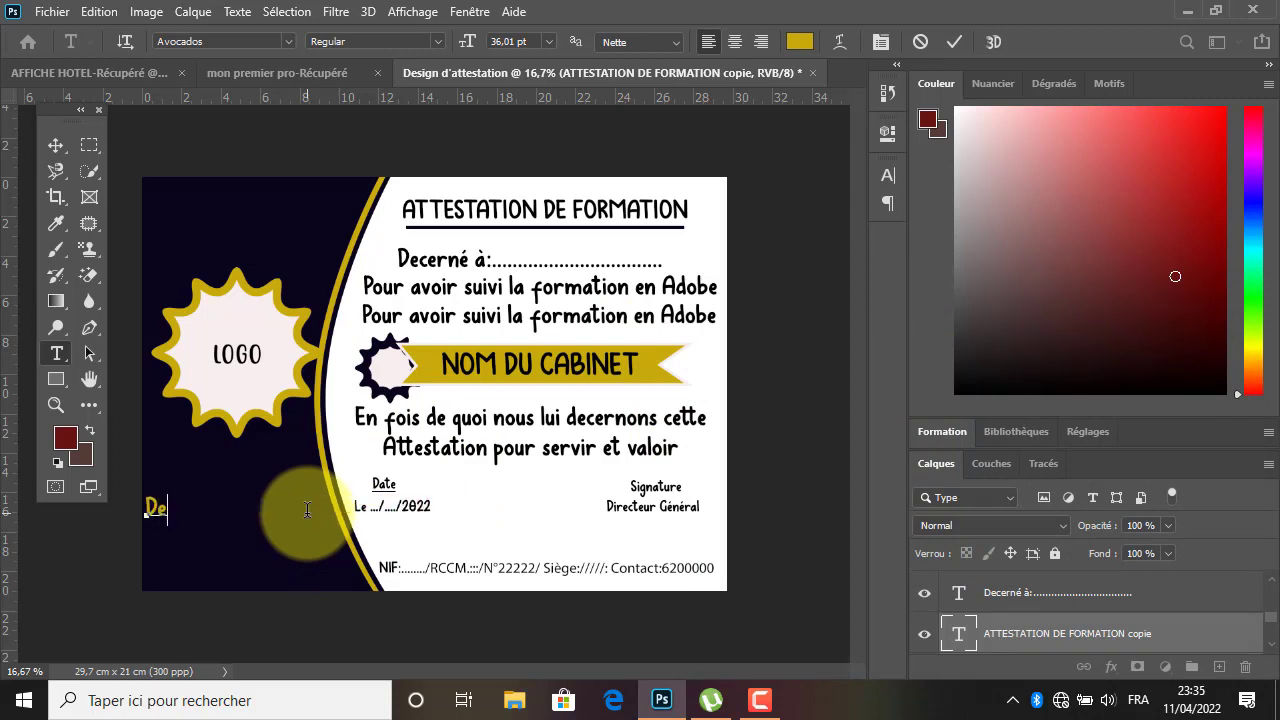
type("sign")
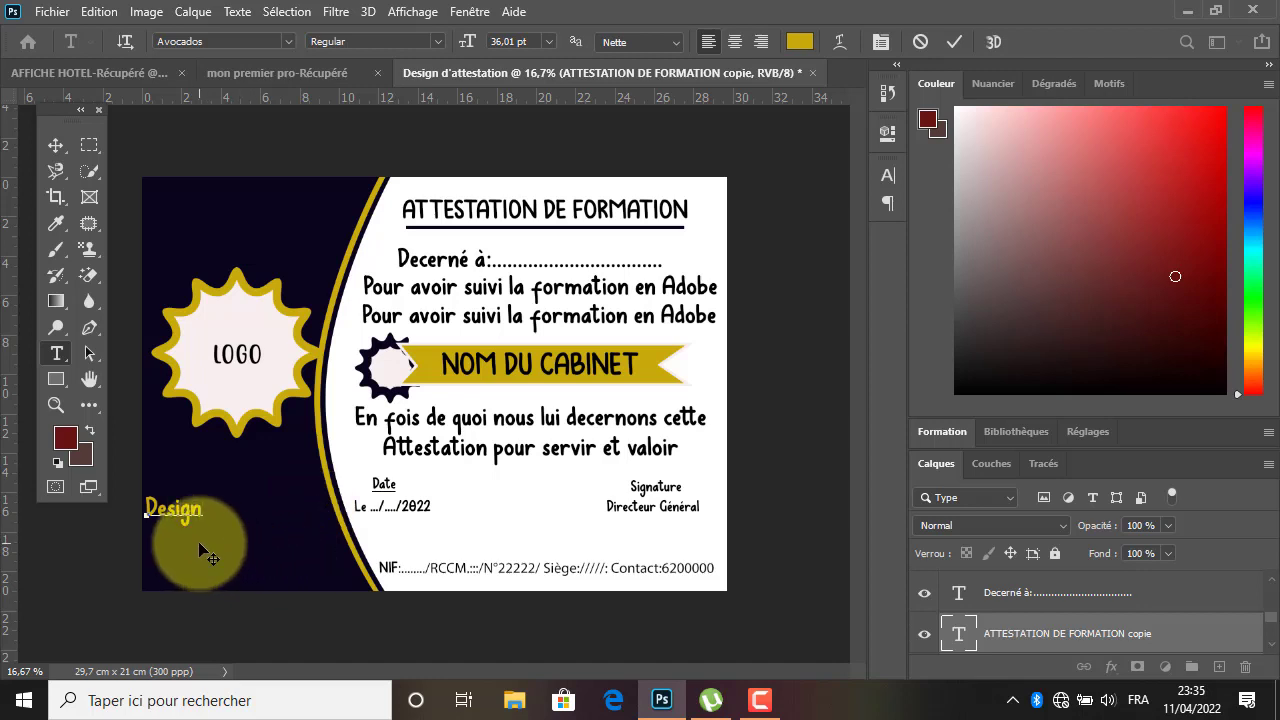
left_click_drag(205, 553, 260, 510)
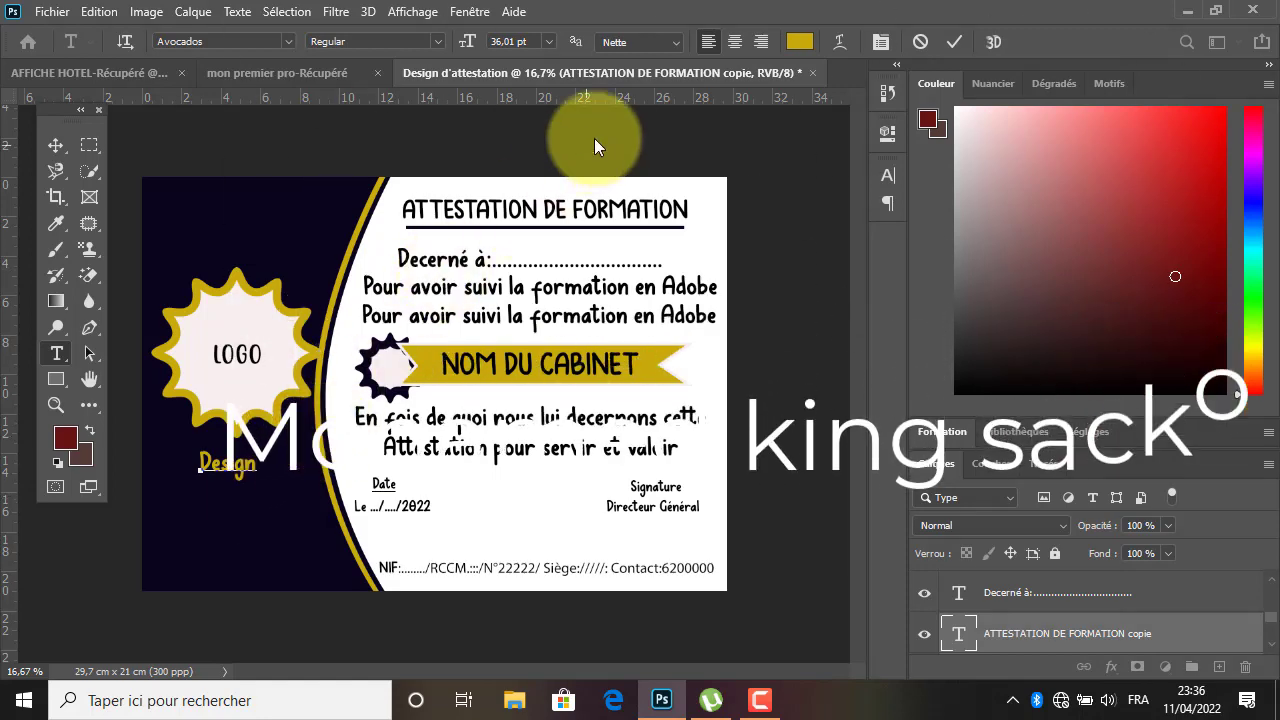
left_click(955, 42)
key("v")
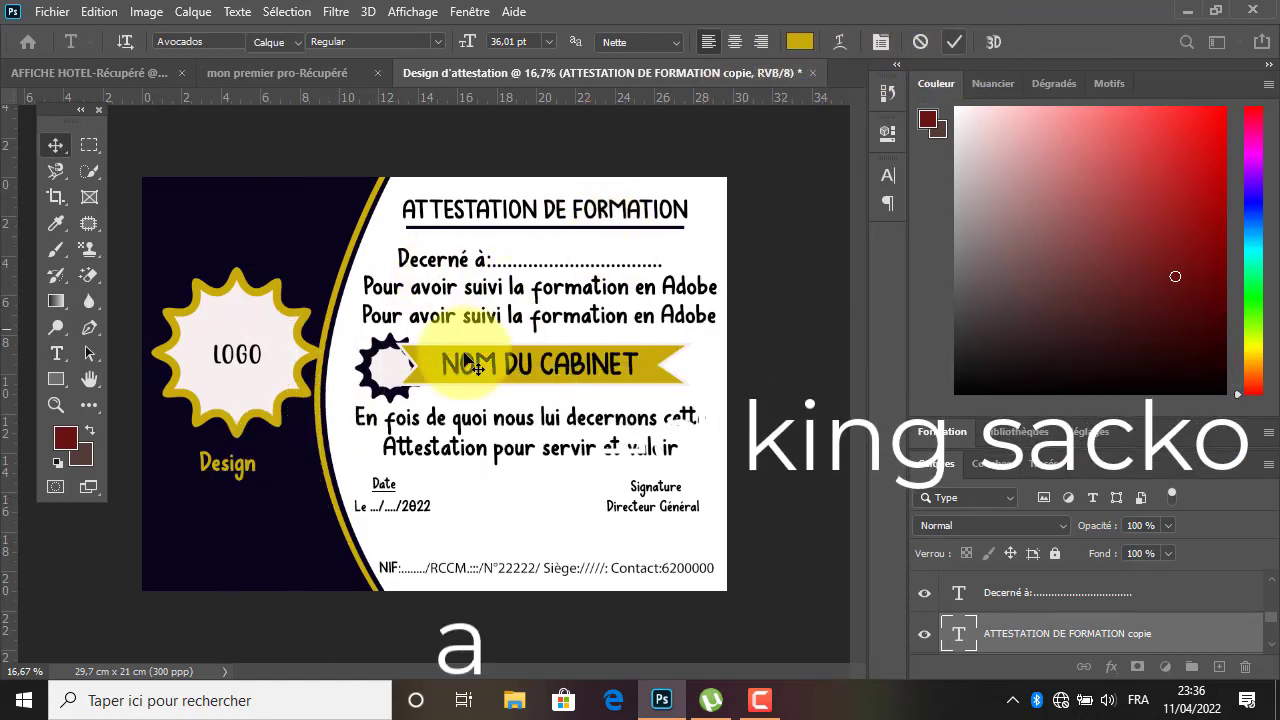
Duplicate "Design" slightly below and to the left, and replace the copy's text with "Infographie".
left_click(230, 470)
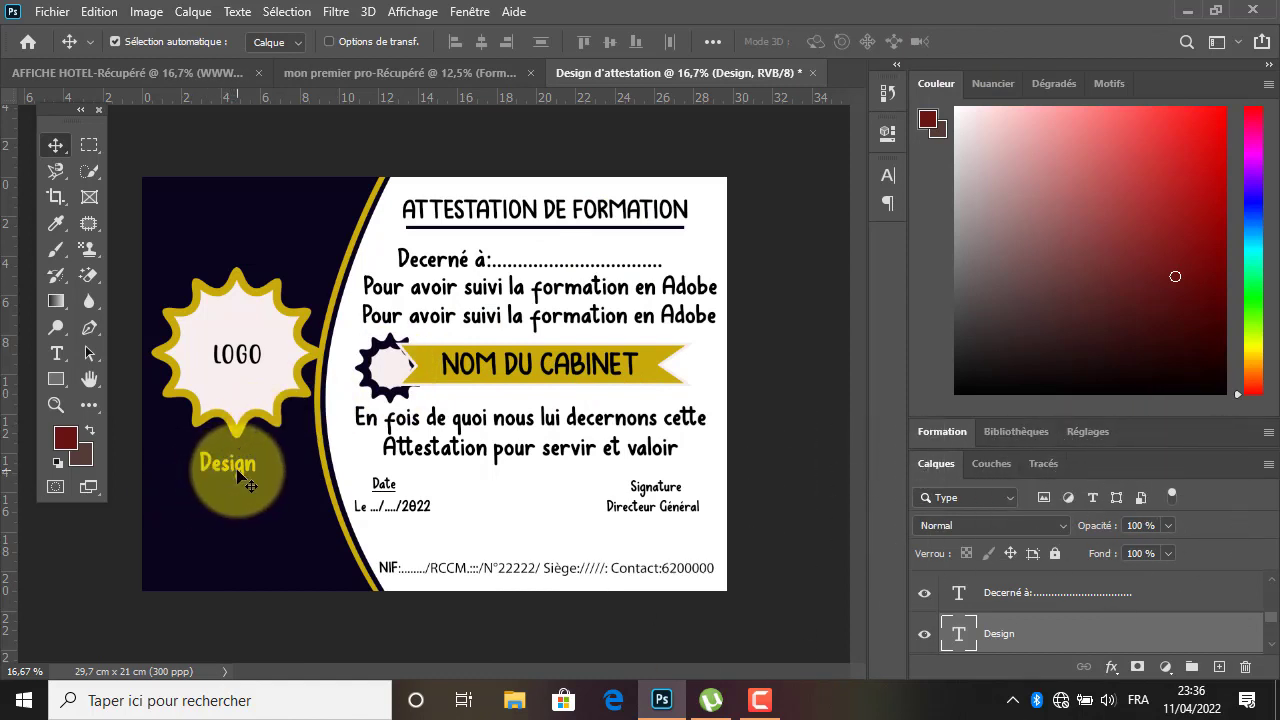
left_click_drag(240, 478, 197, 513)
key("t")
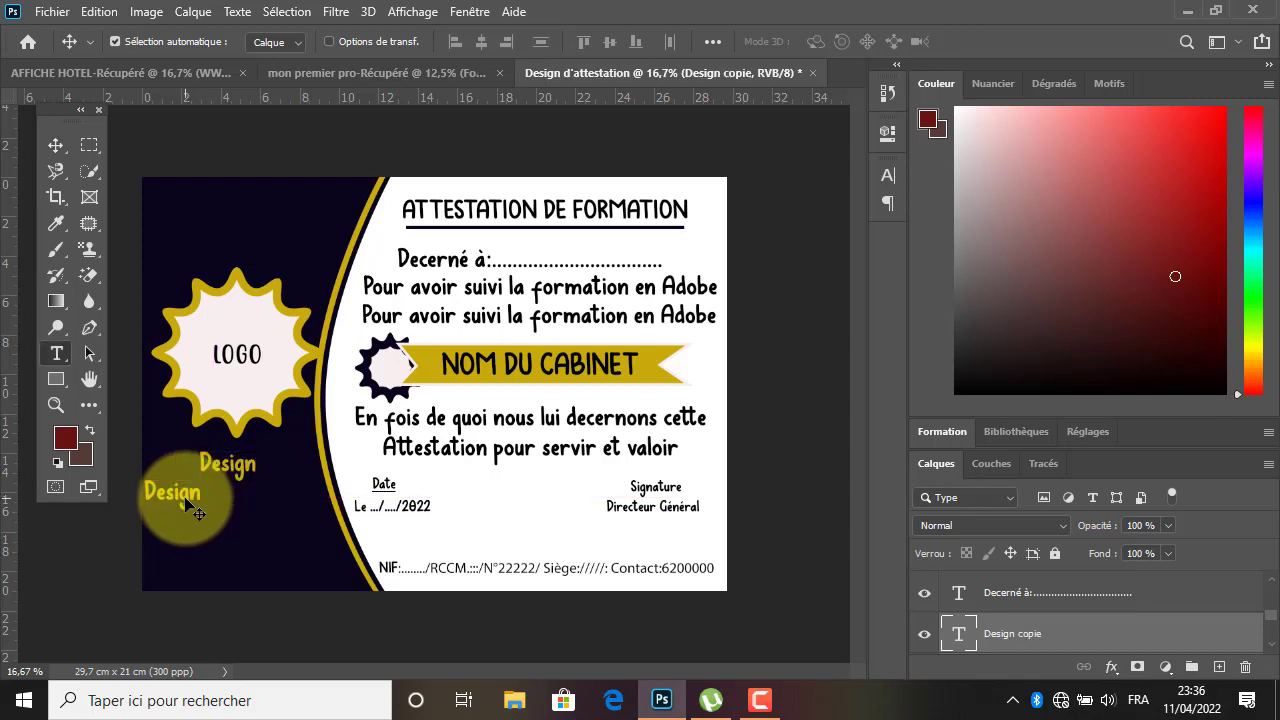
double_click(186, 499)
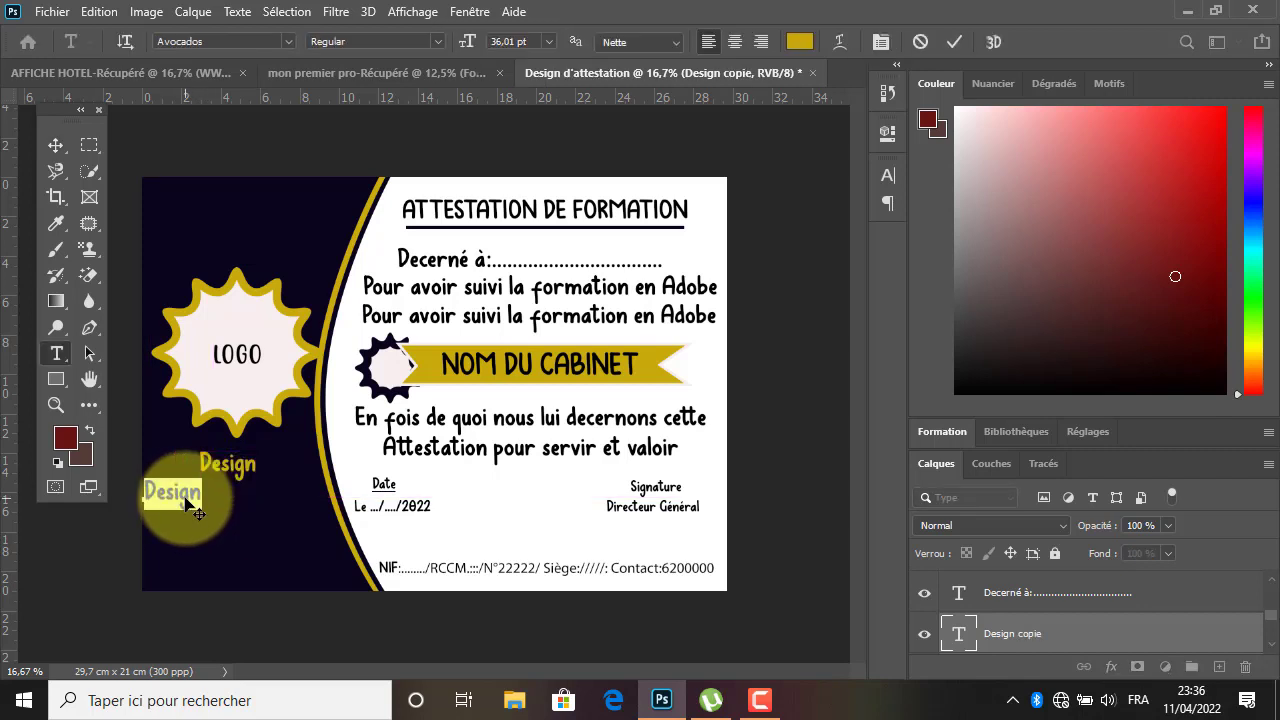
key("BackSpace")
type("Infograph")
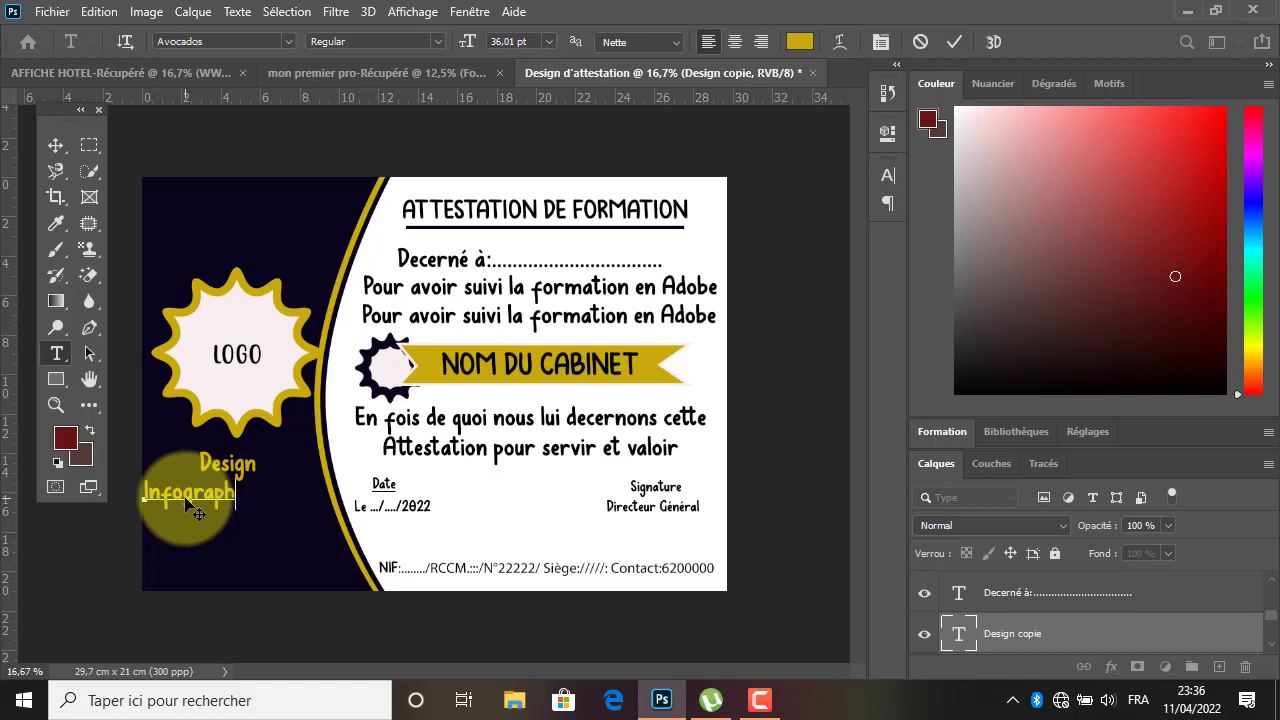
type("ie")
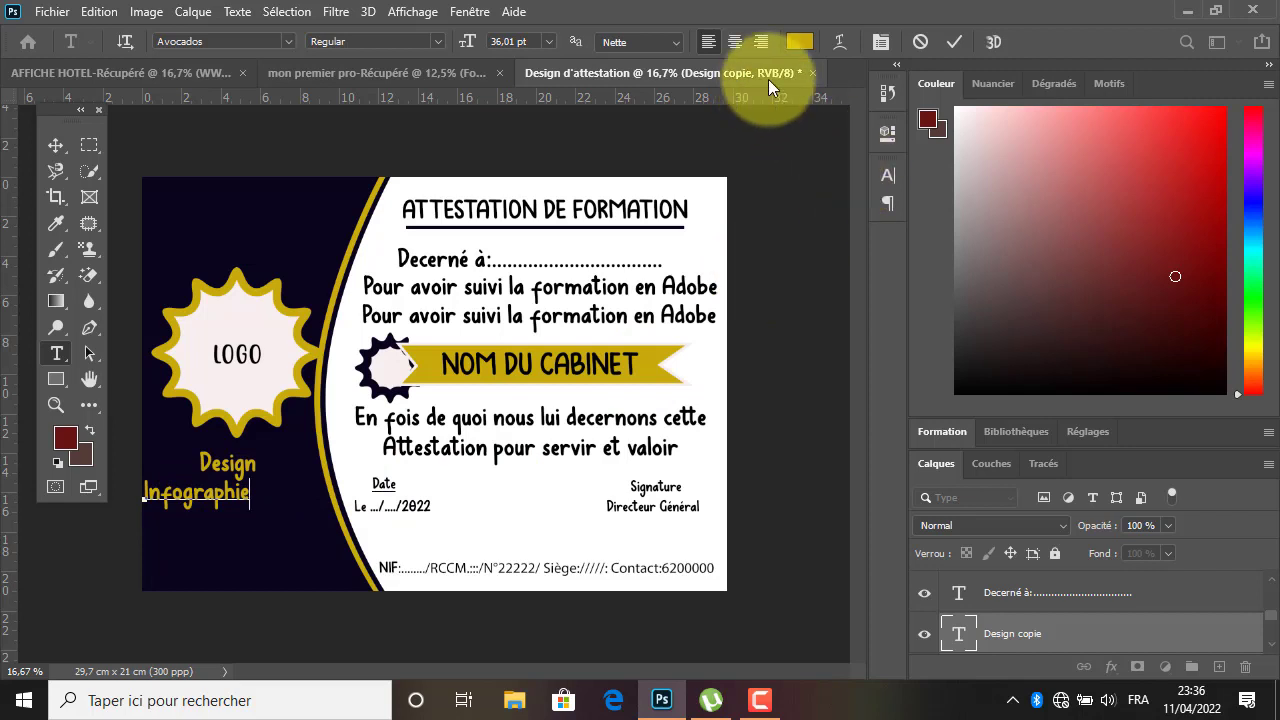
left_click(956, 41)
key("v")
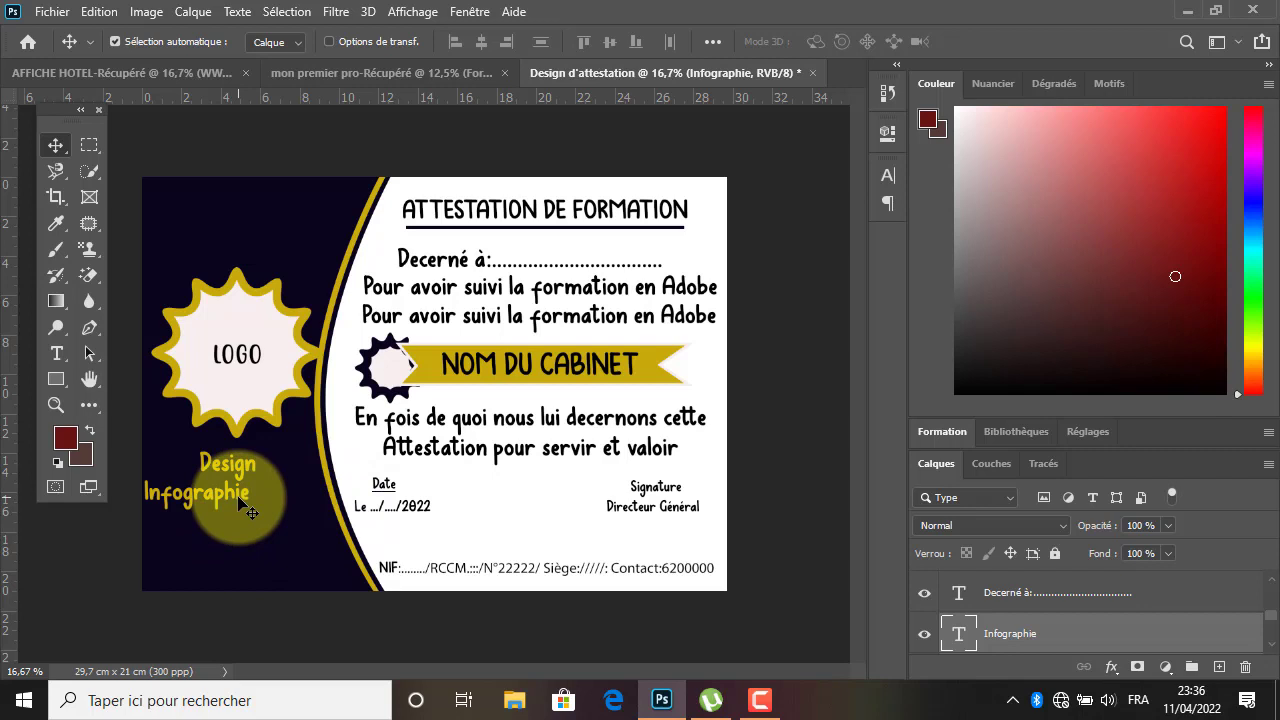
Duplicate "Infographie" directly below itself and replace the copy's text with "Digital Marcketing".
left_click_drag(241, 505, 242, 538)
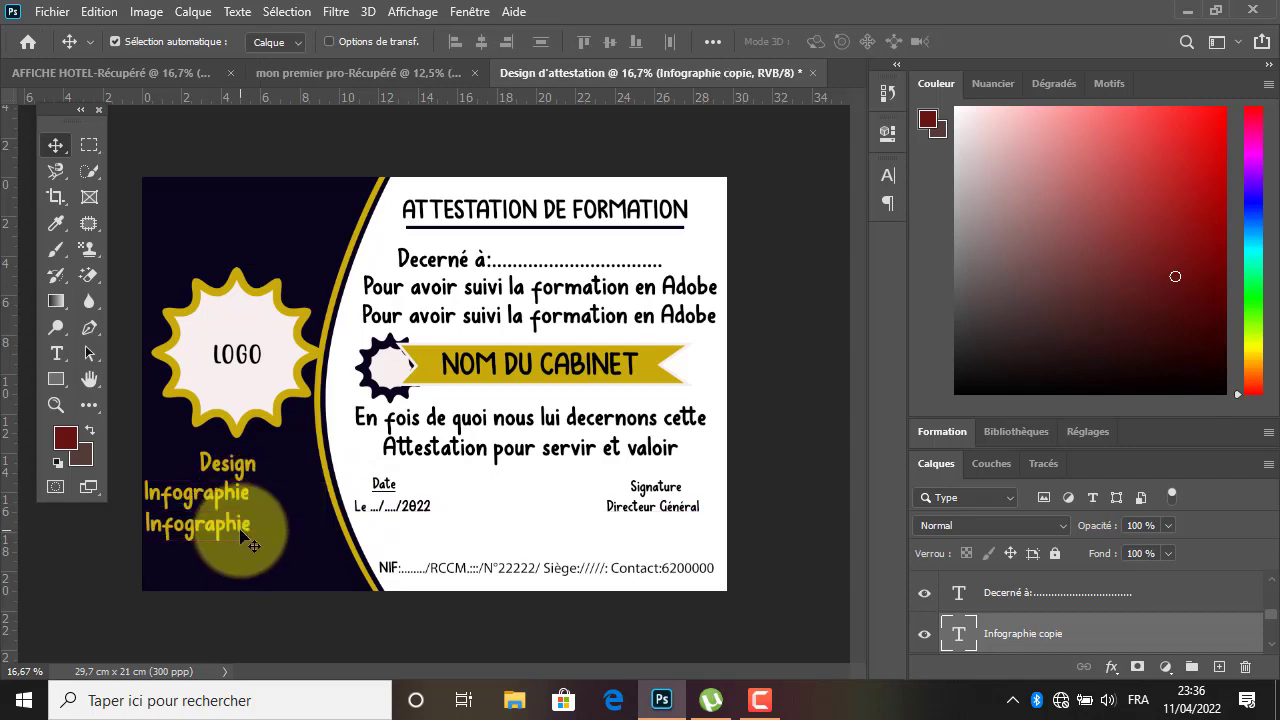
key("t")
double_click(241, 537)
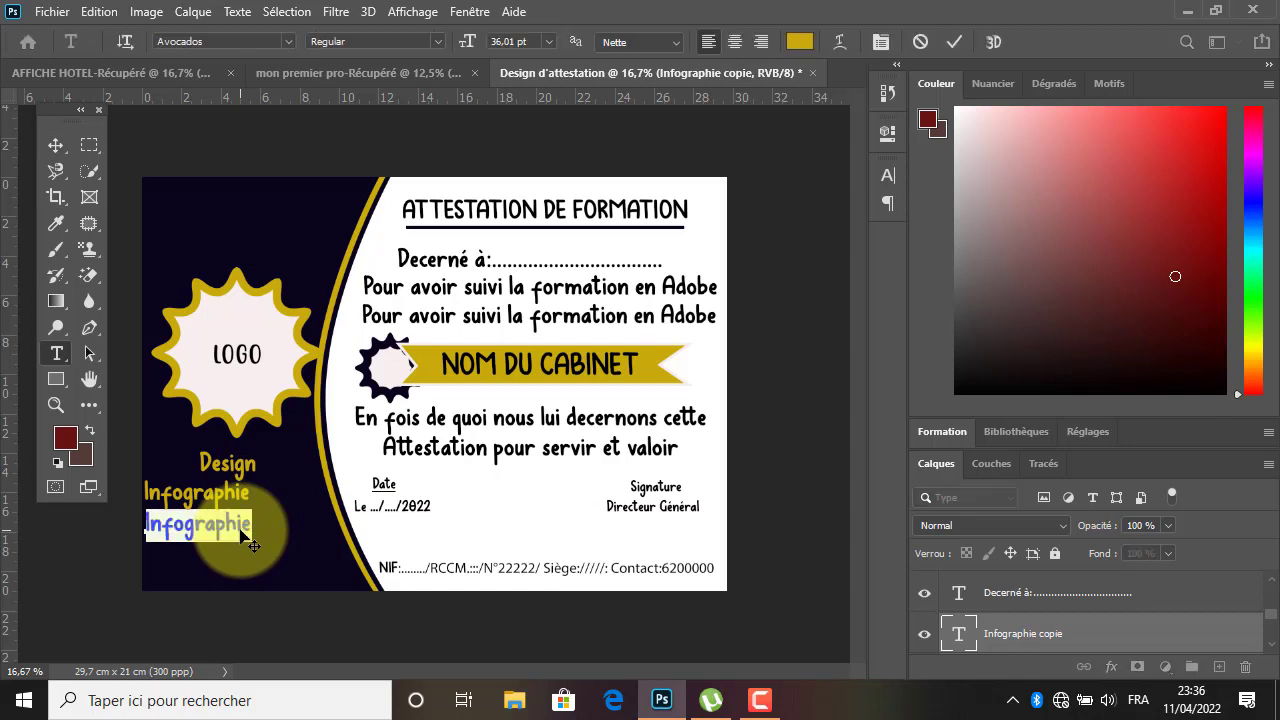
type("Digital Marcketing")
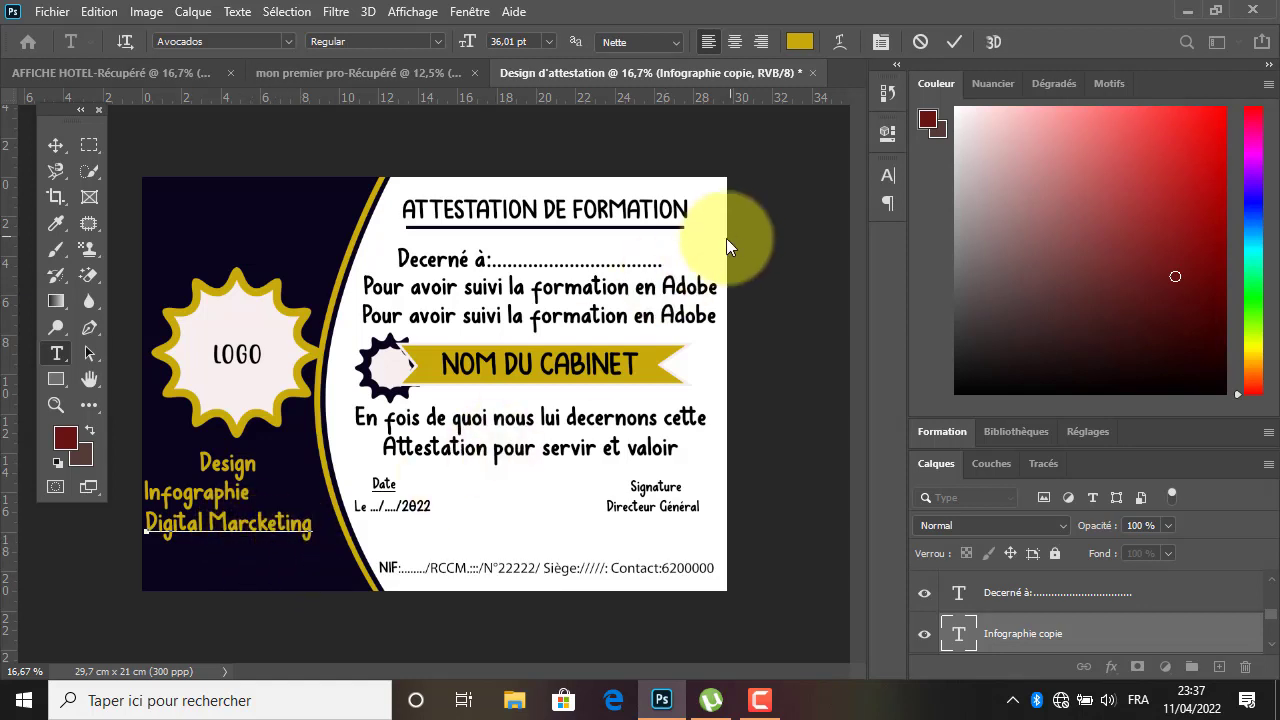
left_click(951, 43)
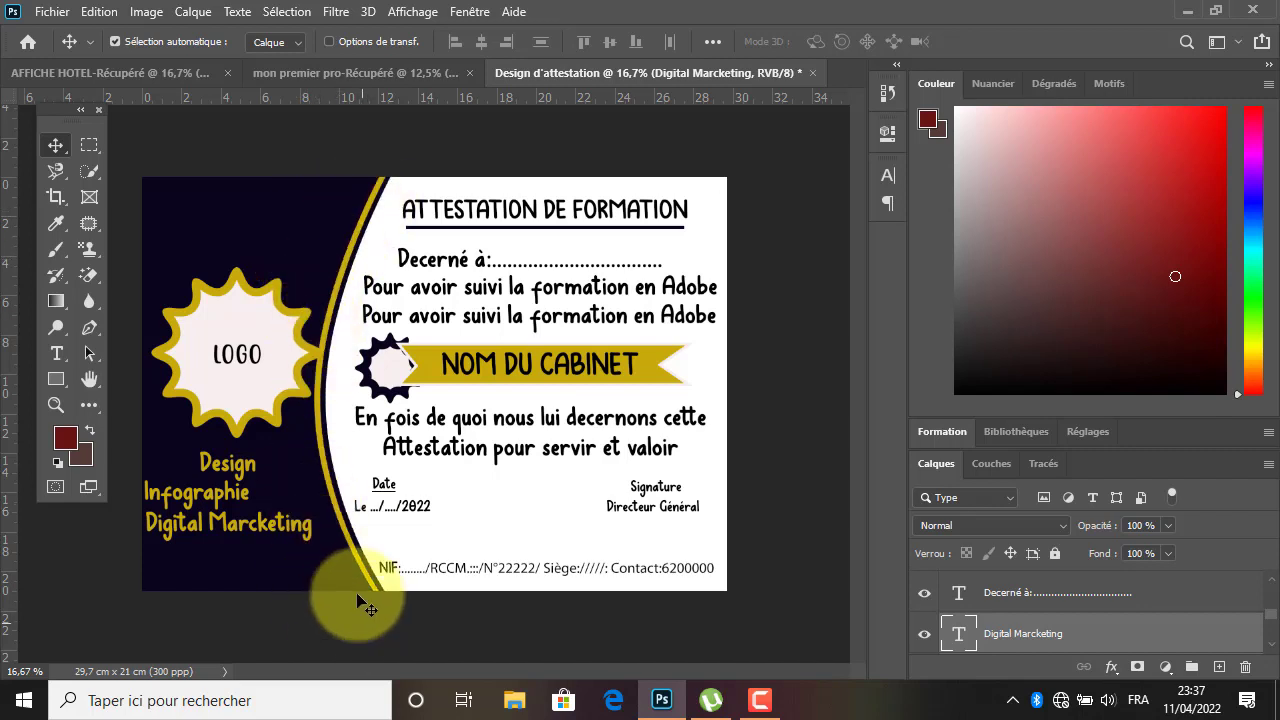
With no layer selected, start a Pen tool zigzag shape, about 252 × 240 px, beside the upper end of the gold curve.
left_click(362, 172)
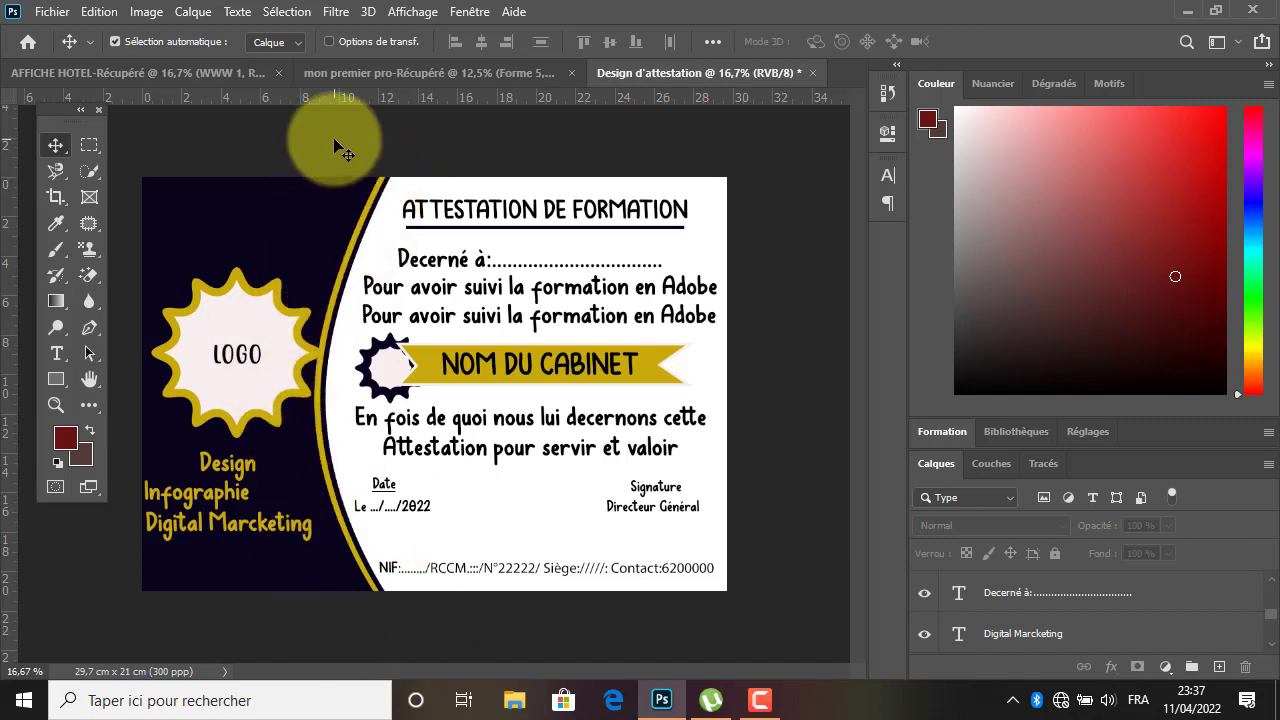
left_click(93, 329)
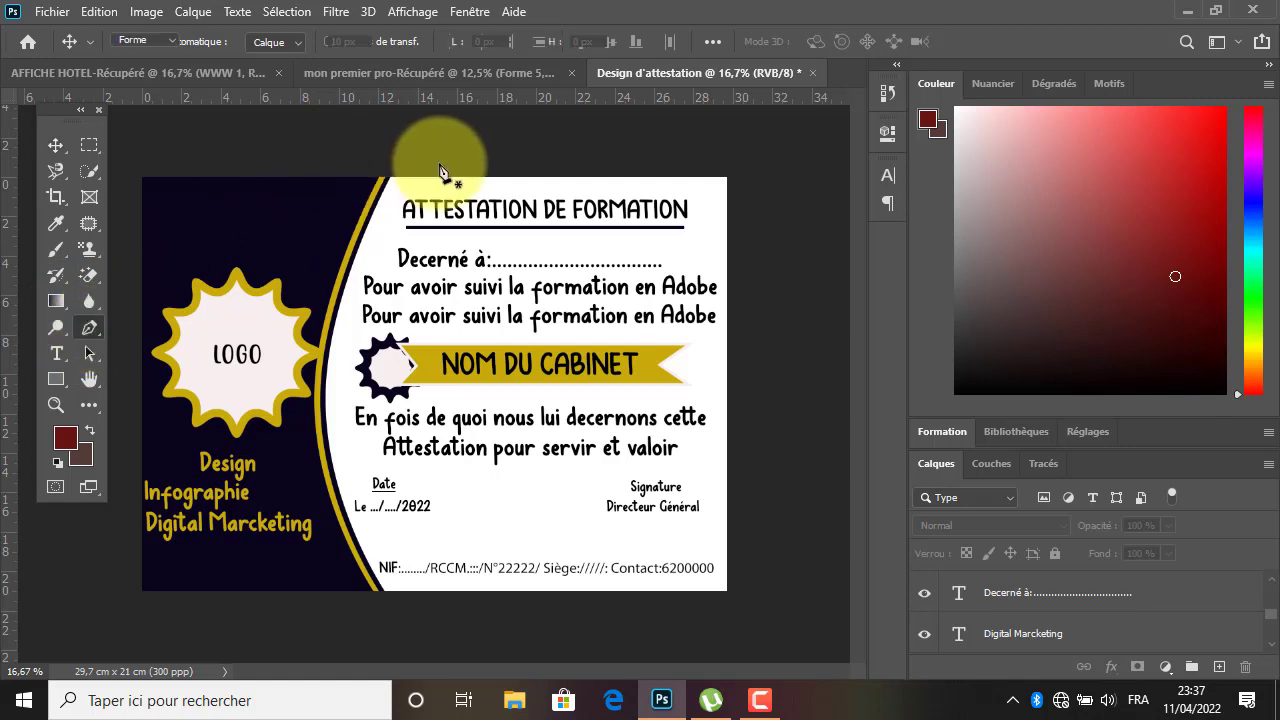
left_click(378, 180)
left_click(335, 212)
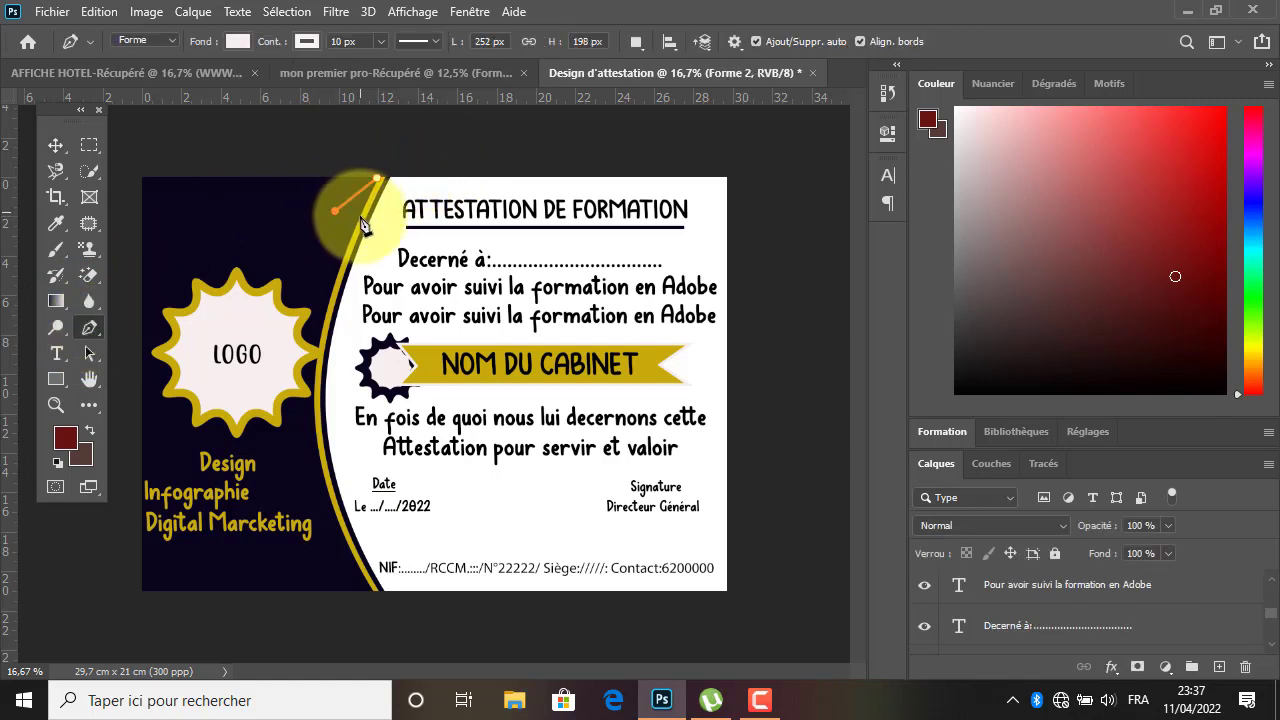
left_click(358, 216)
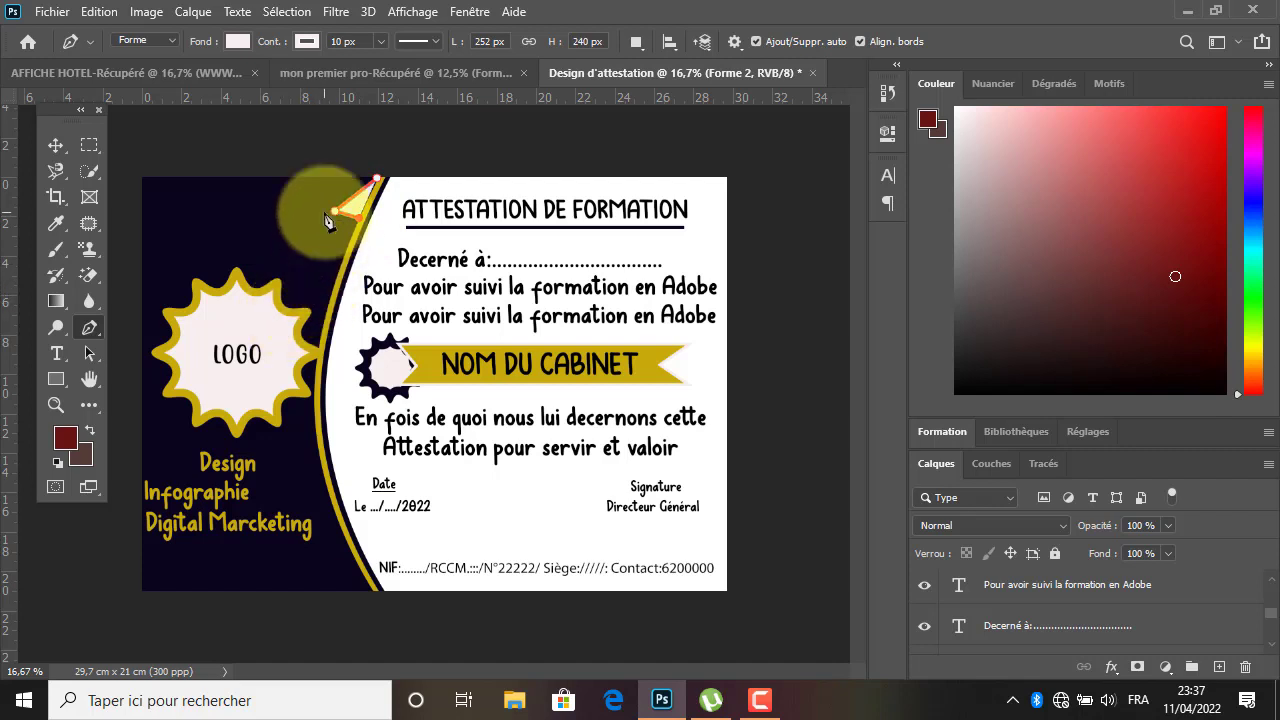
Remove the zigzag shape's fill and set its outline to the recently used gold.
left_click(236, 41)
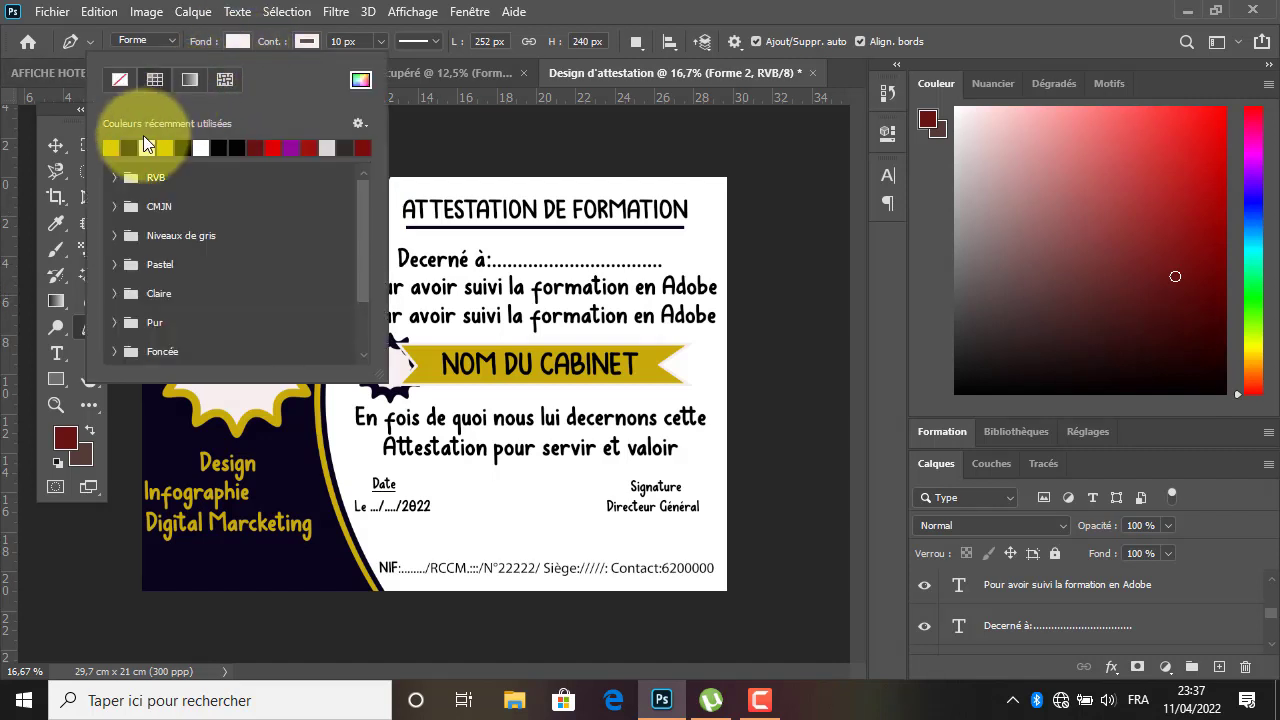
left_click(120, 82)
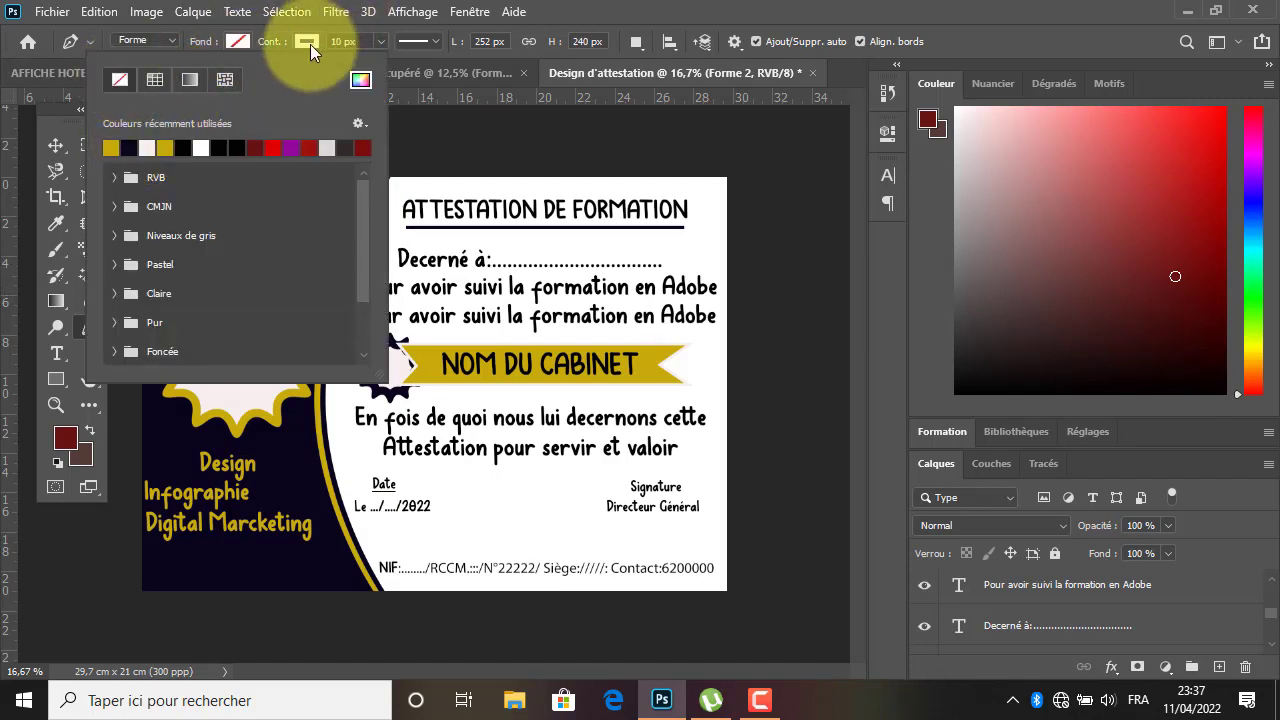
left_click(308, 42)
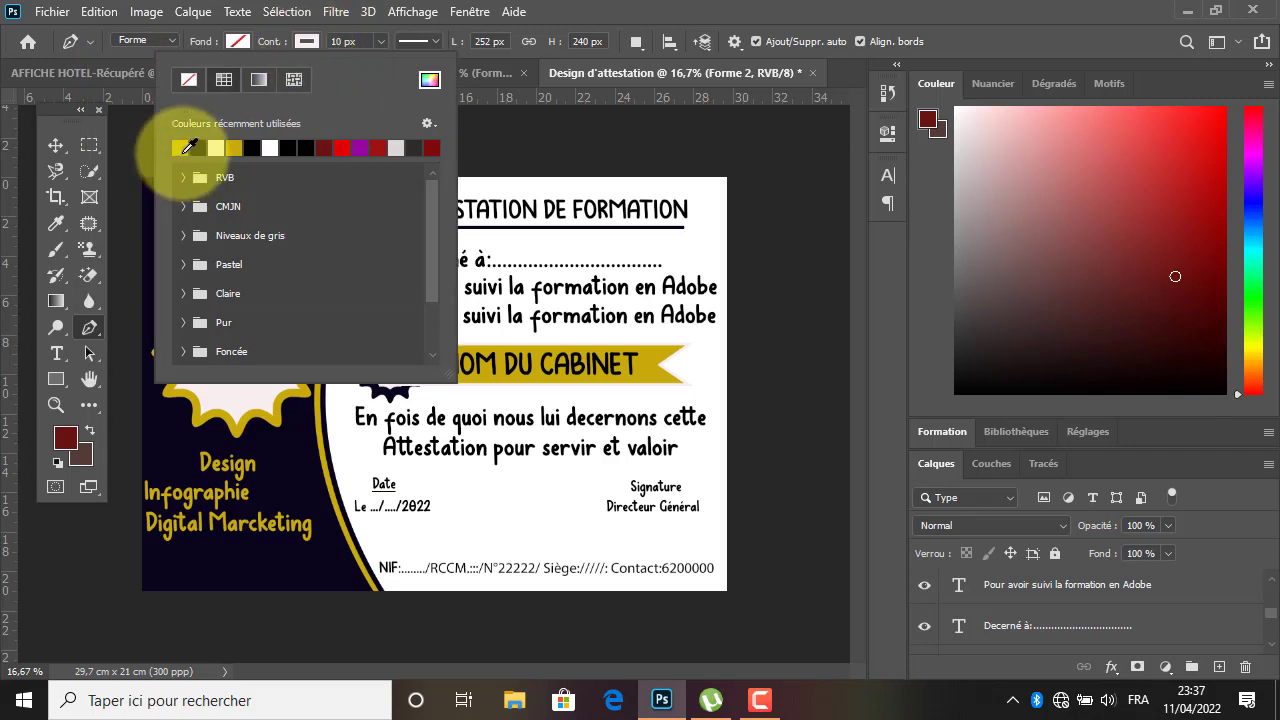
left_click(188, 148)
left_click(304, 41)
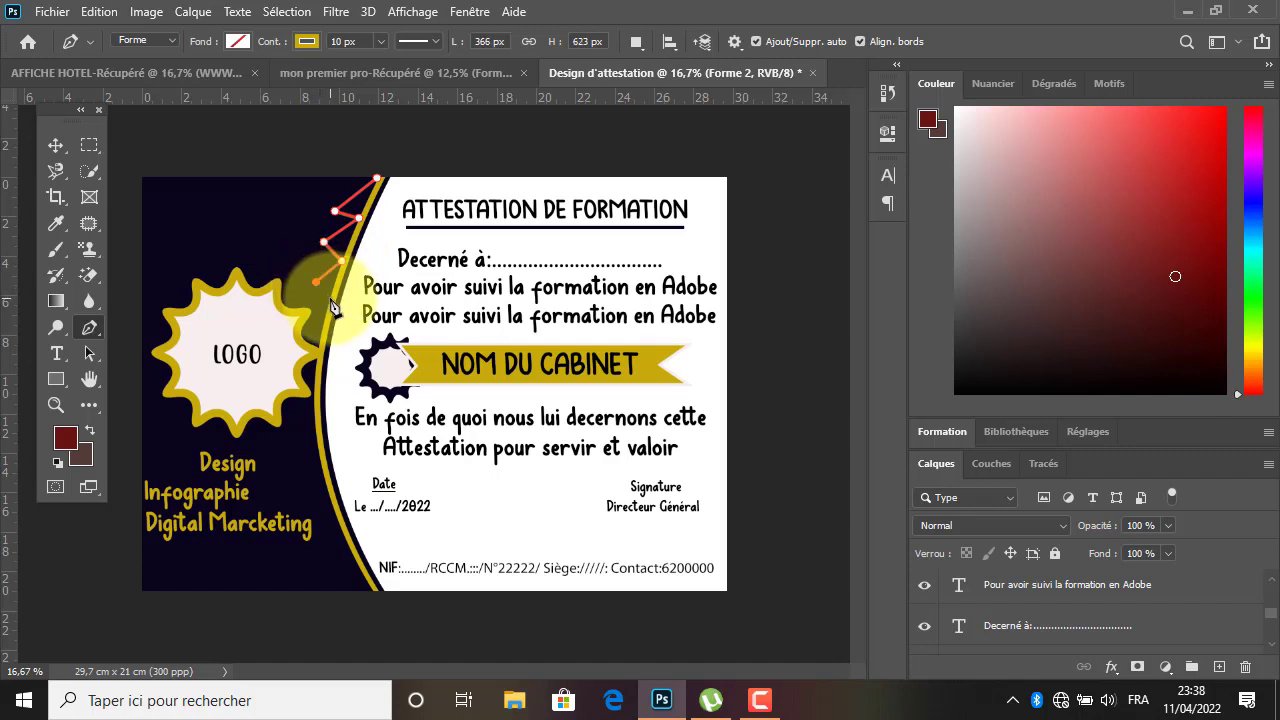
Continue the zigzag path along the gold curve down to the page's lower edge, about 486 × 2474 px overall.
left_click(332, 299)
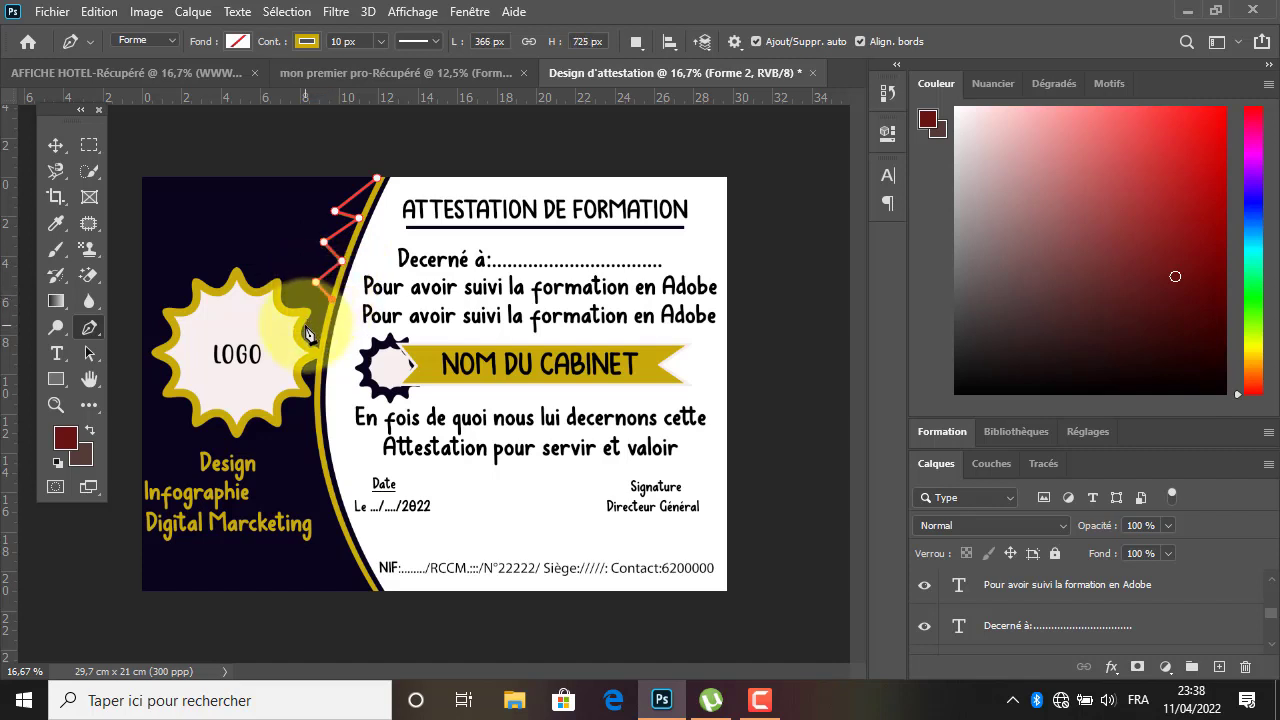
left_click(305, 327)
left_click(328, 332)
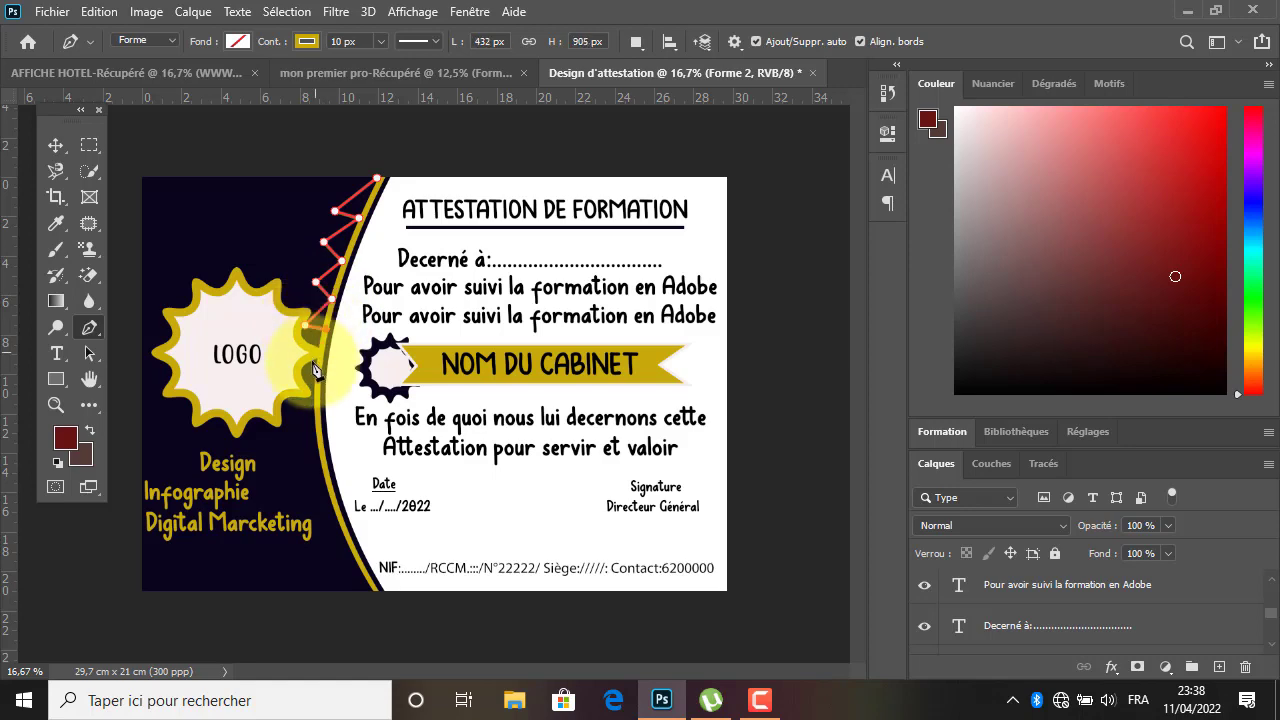
left_click(311, 370)
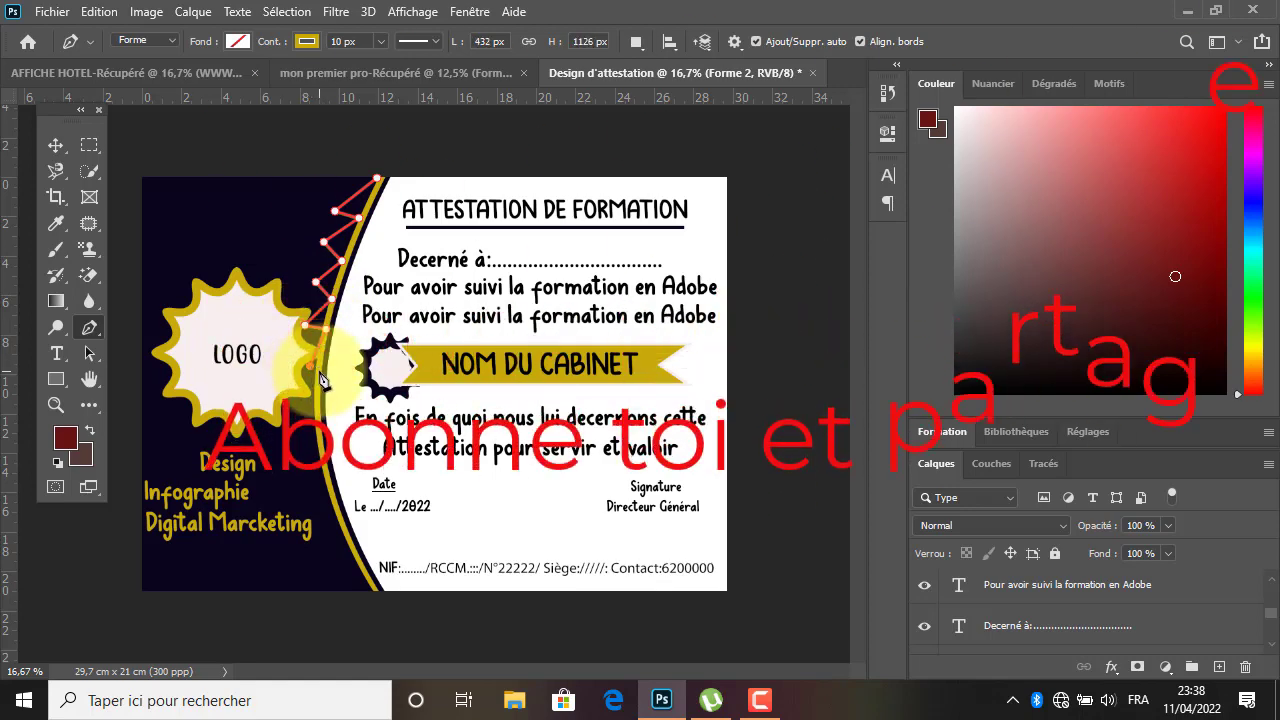
left_click(319, 372)
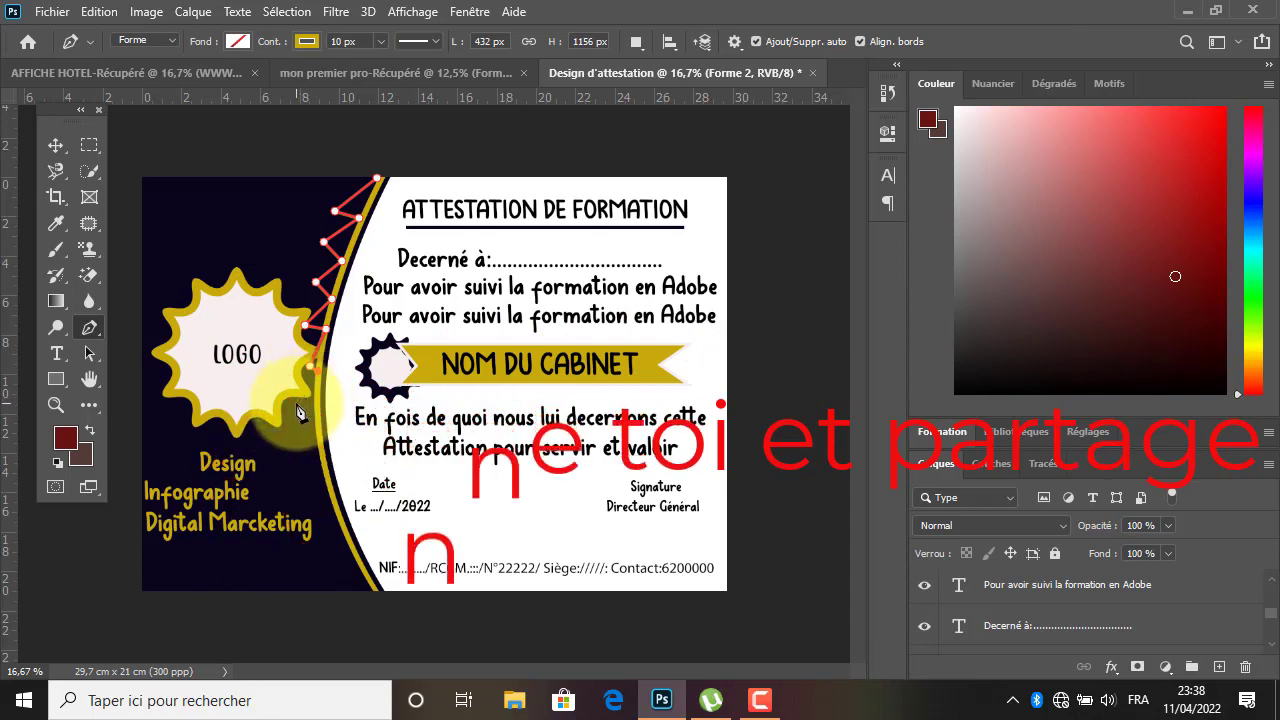
left_click(296, 404)
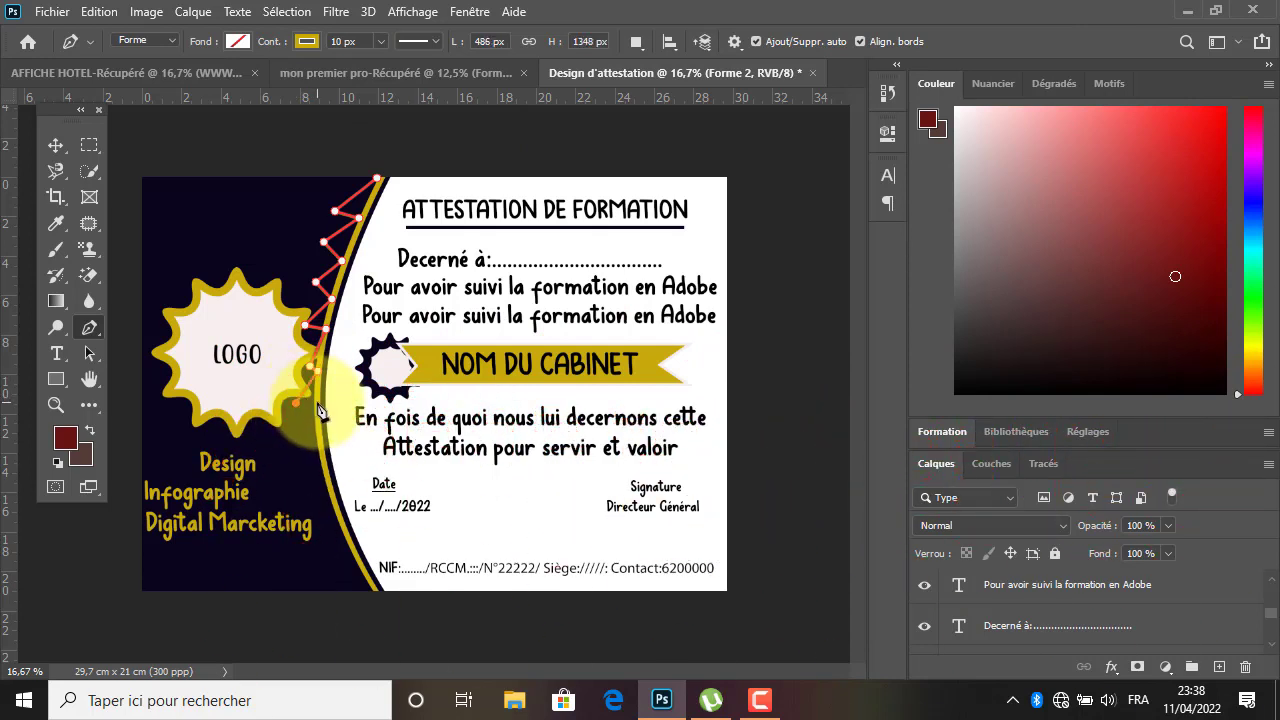
left_click(305, 475)
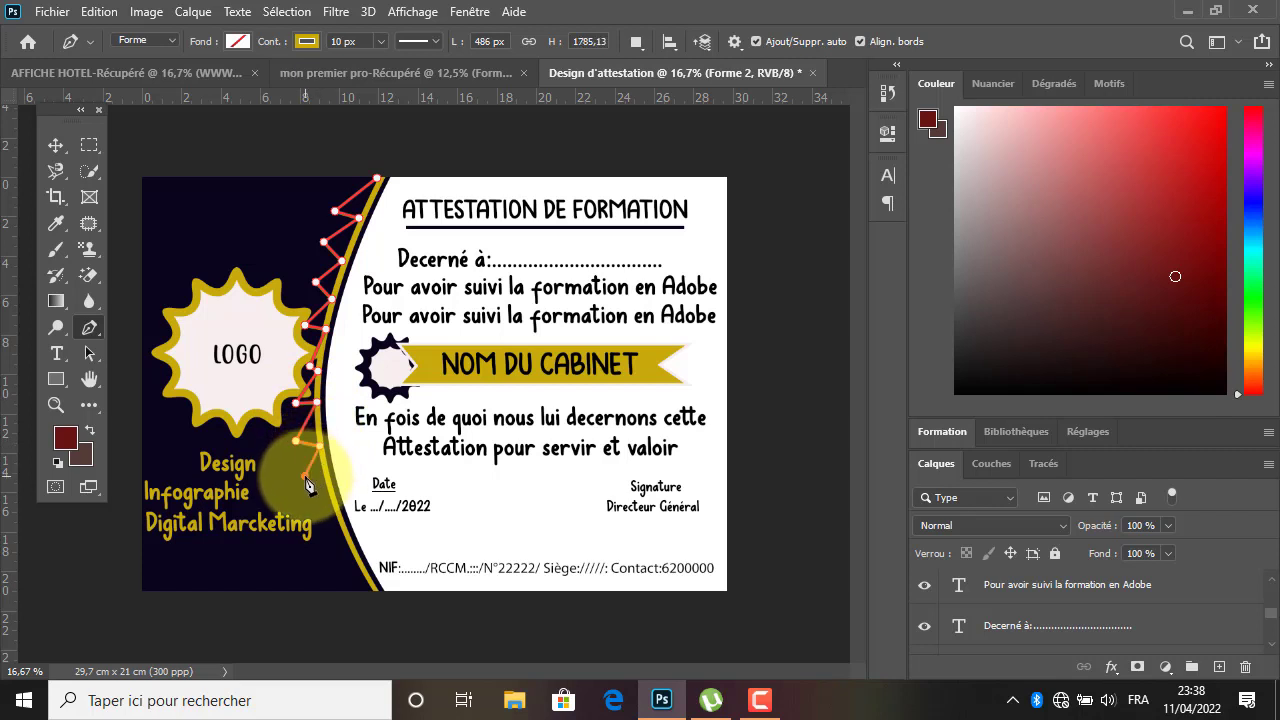
left_click(328, 487)
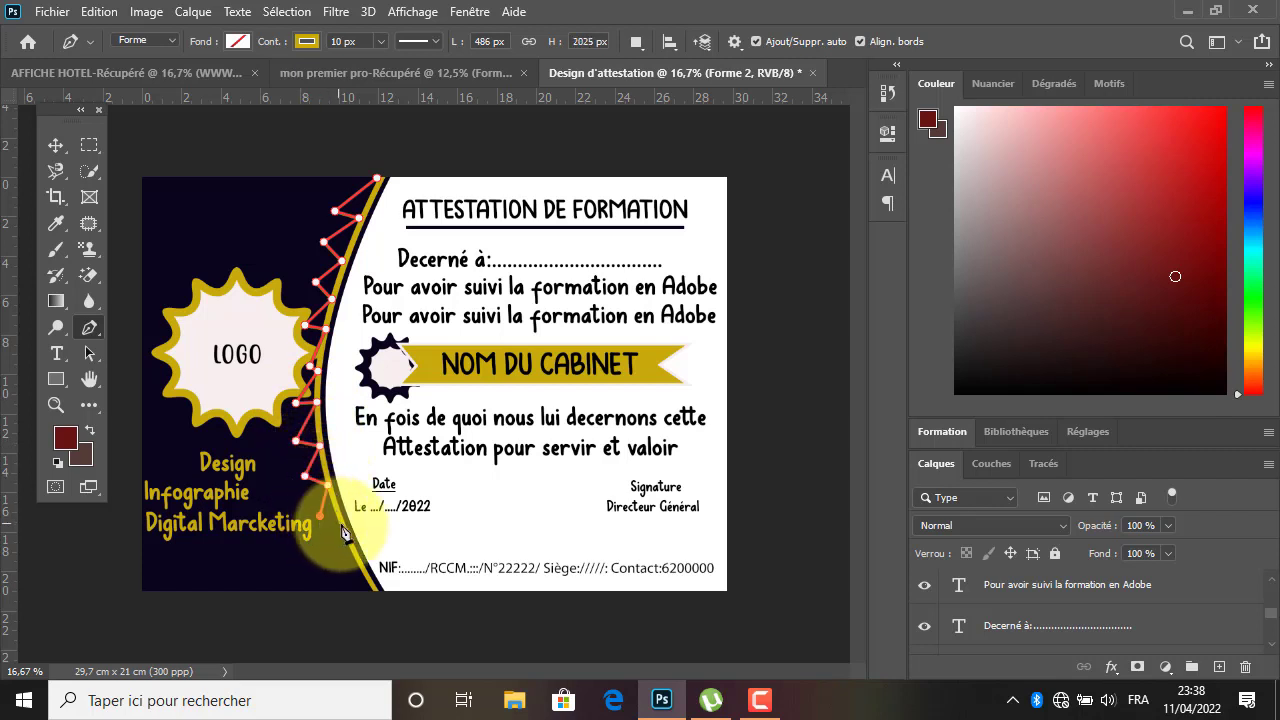
left_click(340, 525)
left_click(326, 557)
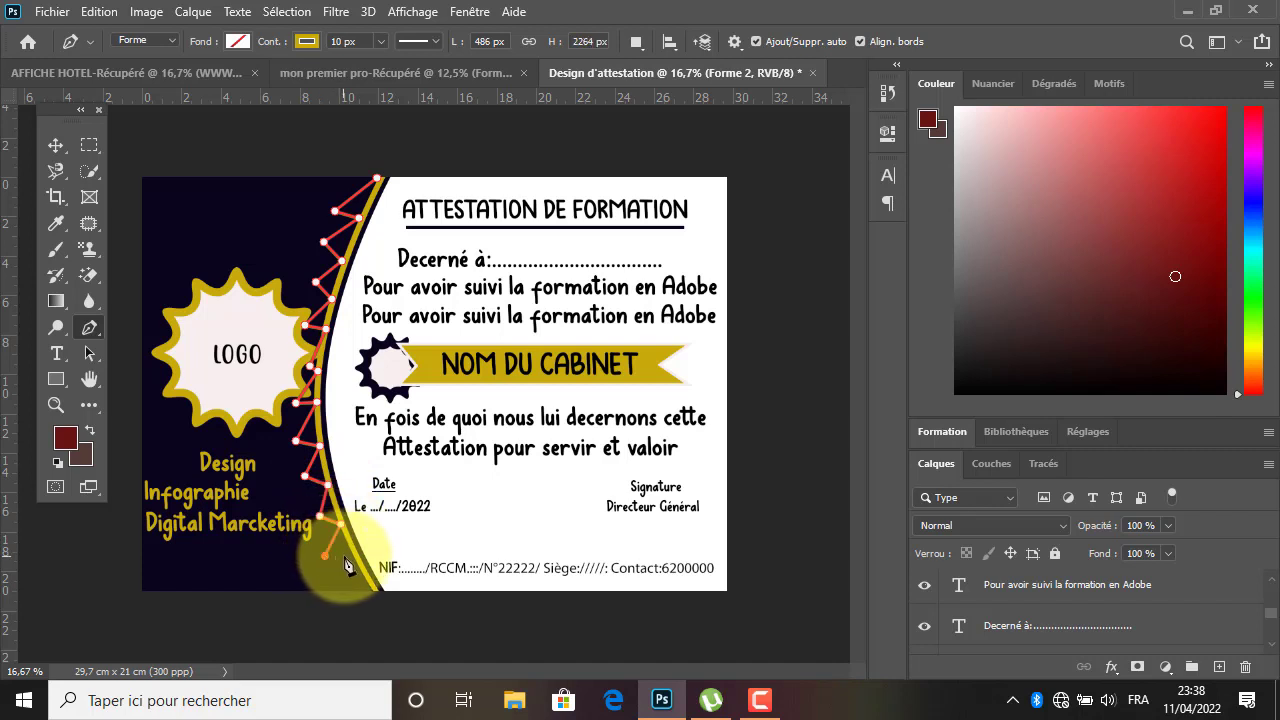
left_click(356, 557)
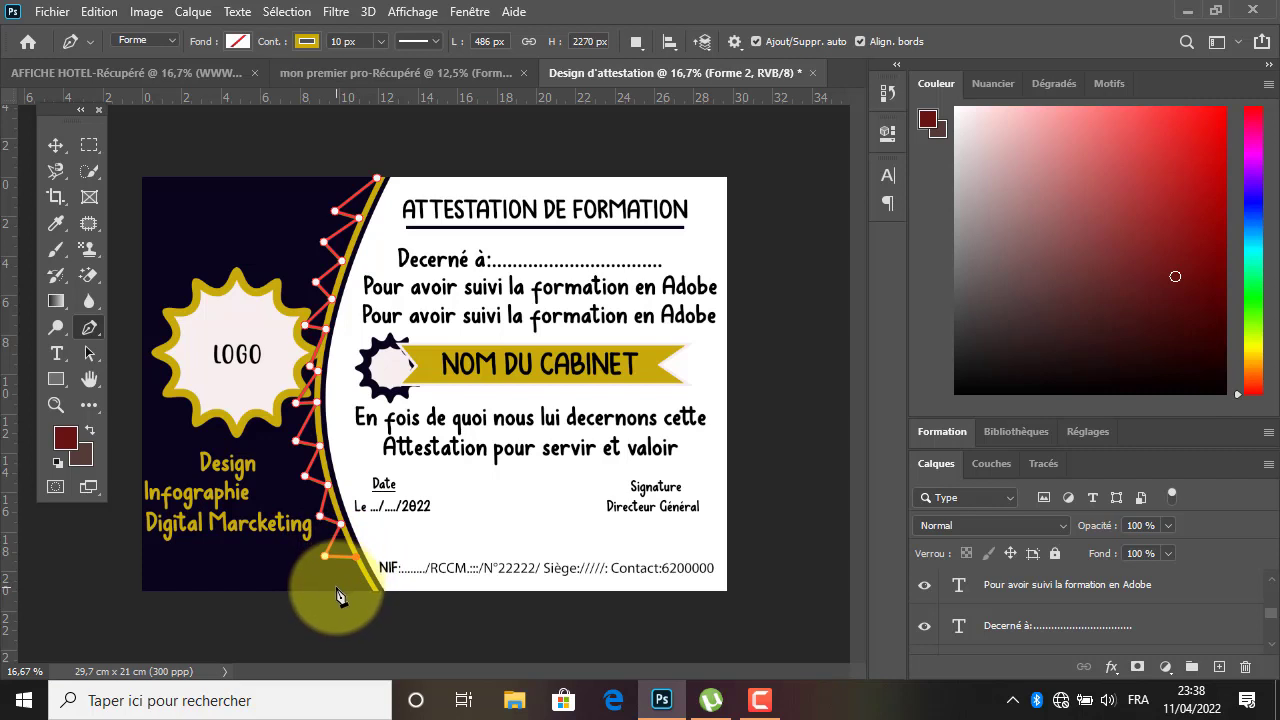
left_click(336, 588)
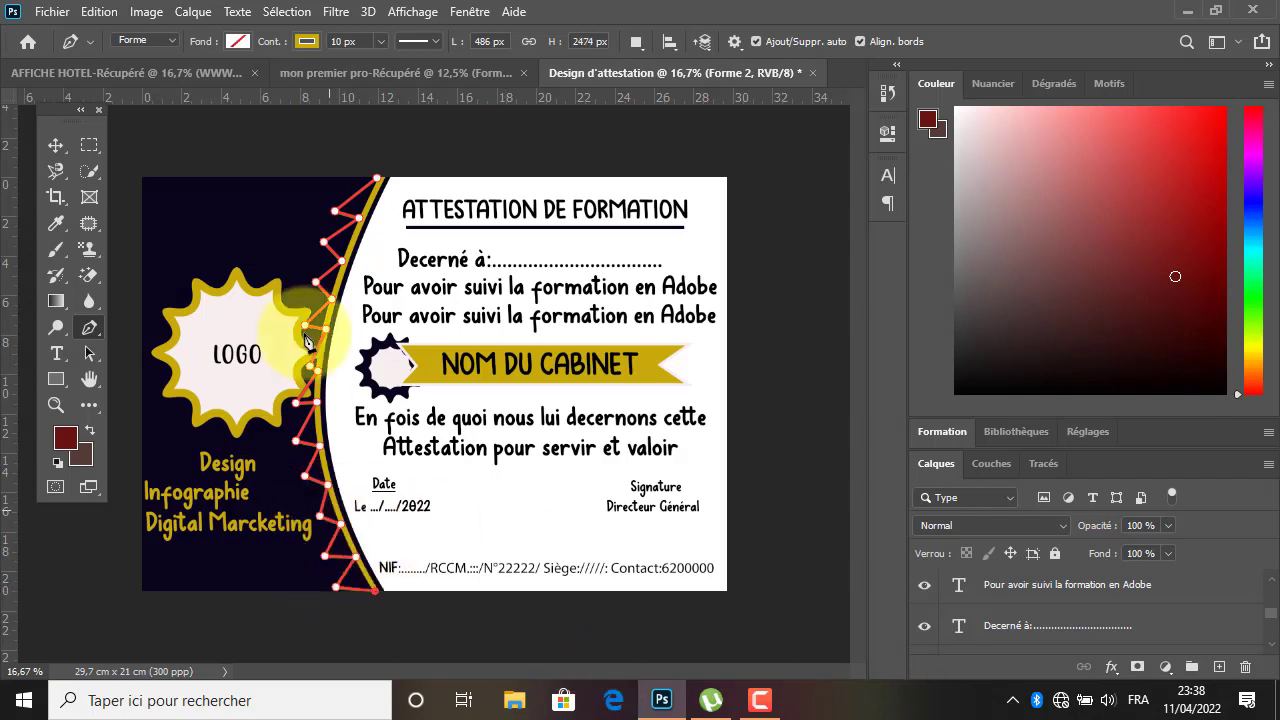
Set the zigzag's outline width to 17 px, finish the path and leave no layer selected.
left_click_drag(269, 49, 277, 49)
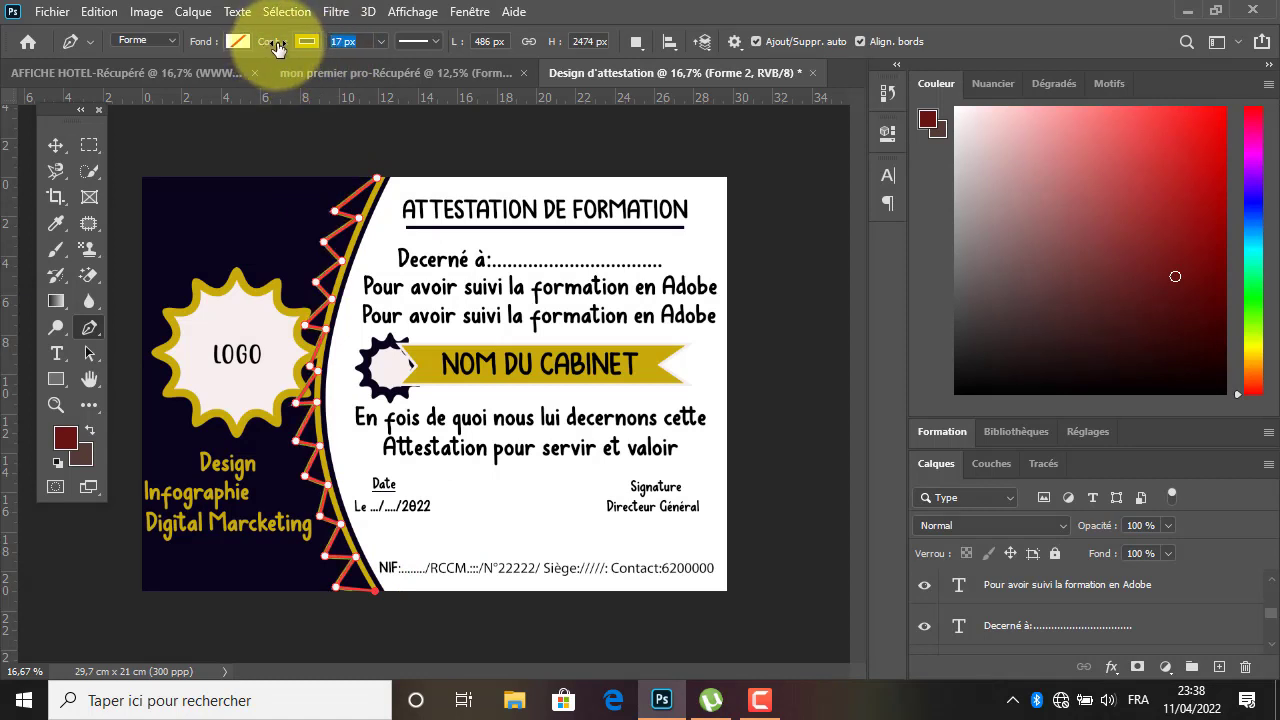
left_click(53, 144)
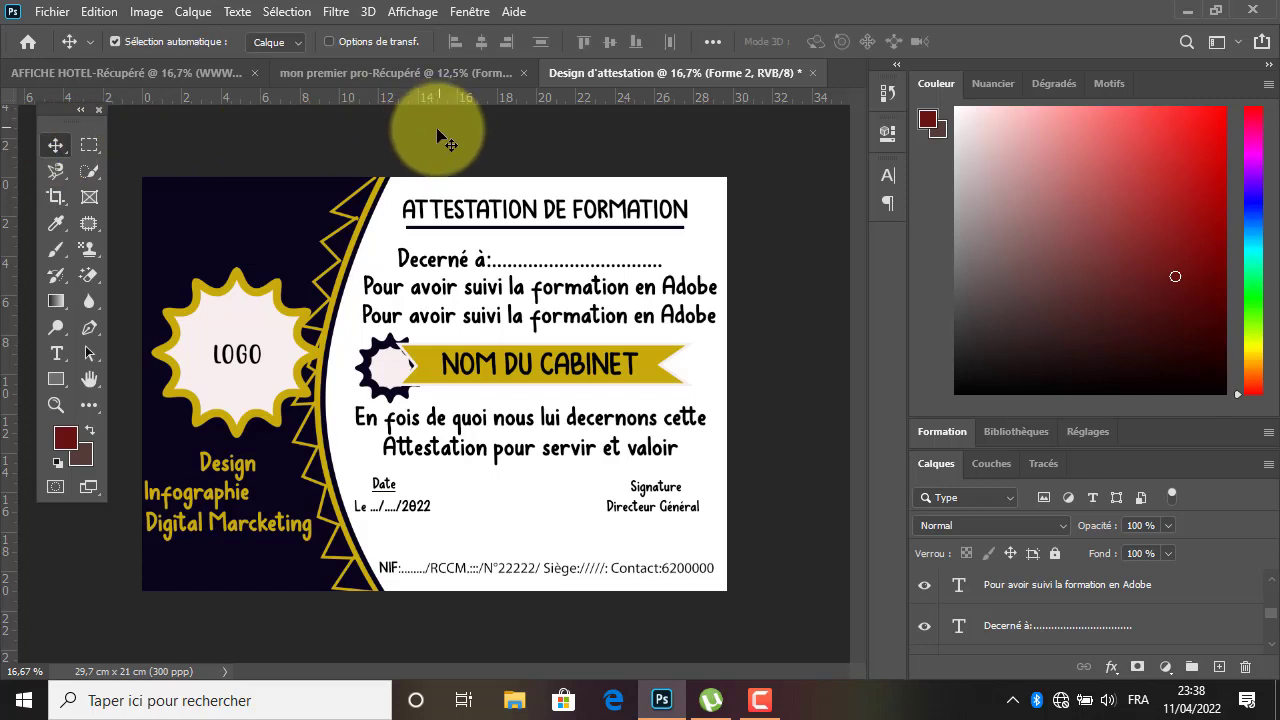
left_click(357, 224)
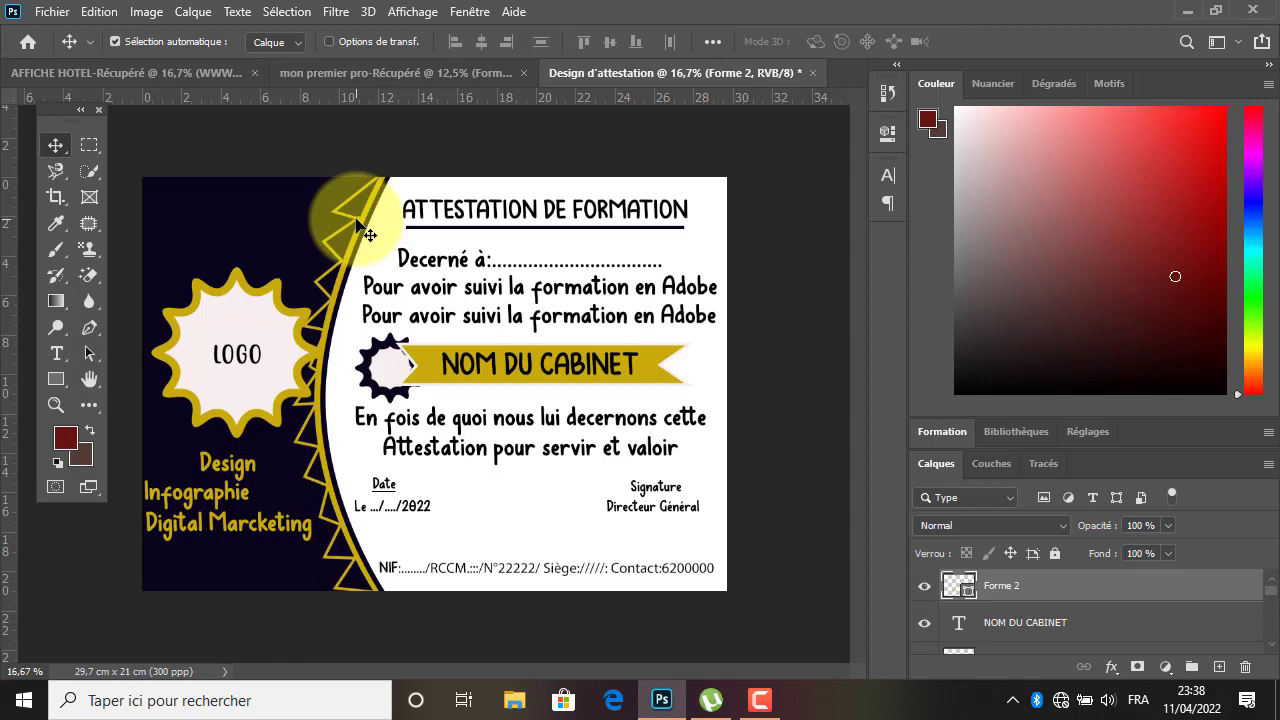
left_click(510, 148)
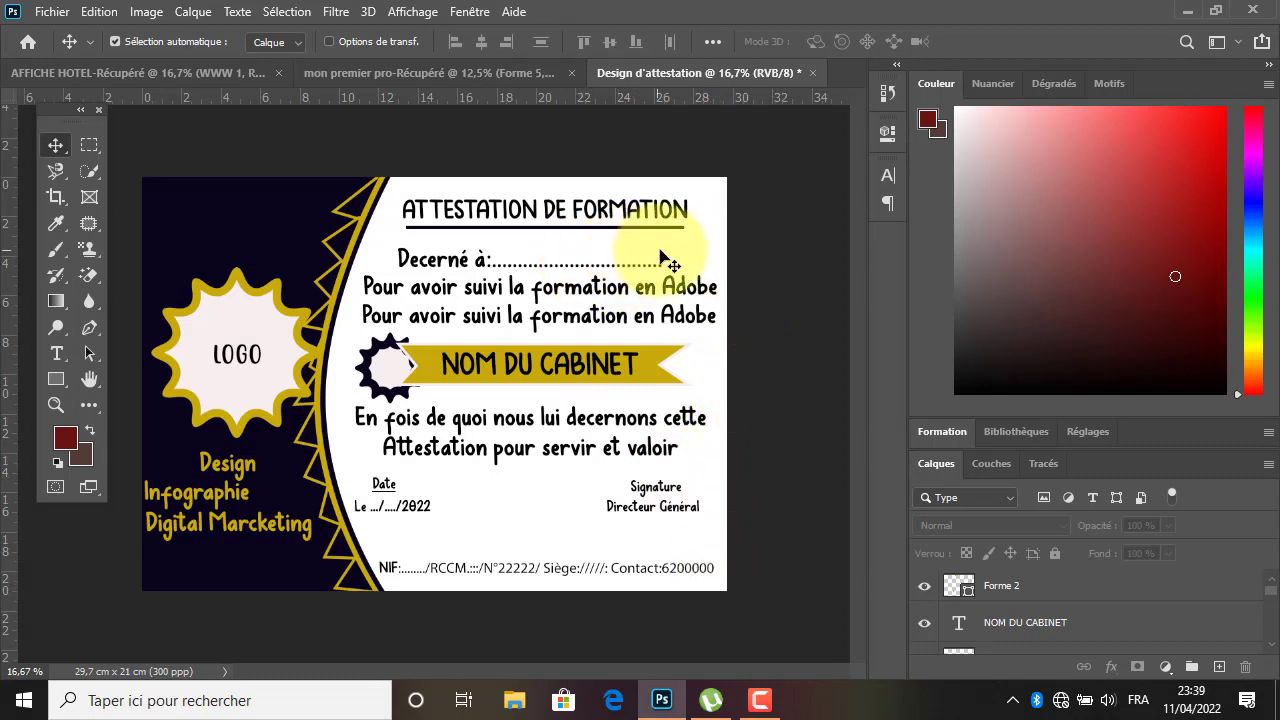
Recolour the title "ATTESTATION DE FORMATION" with the gold c7ab0d sampled from the "NOM DU CABINET" ribbon, and deselect it.
double_click(607, 213)
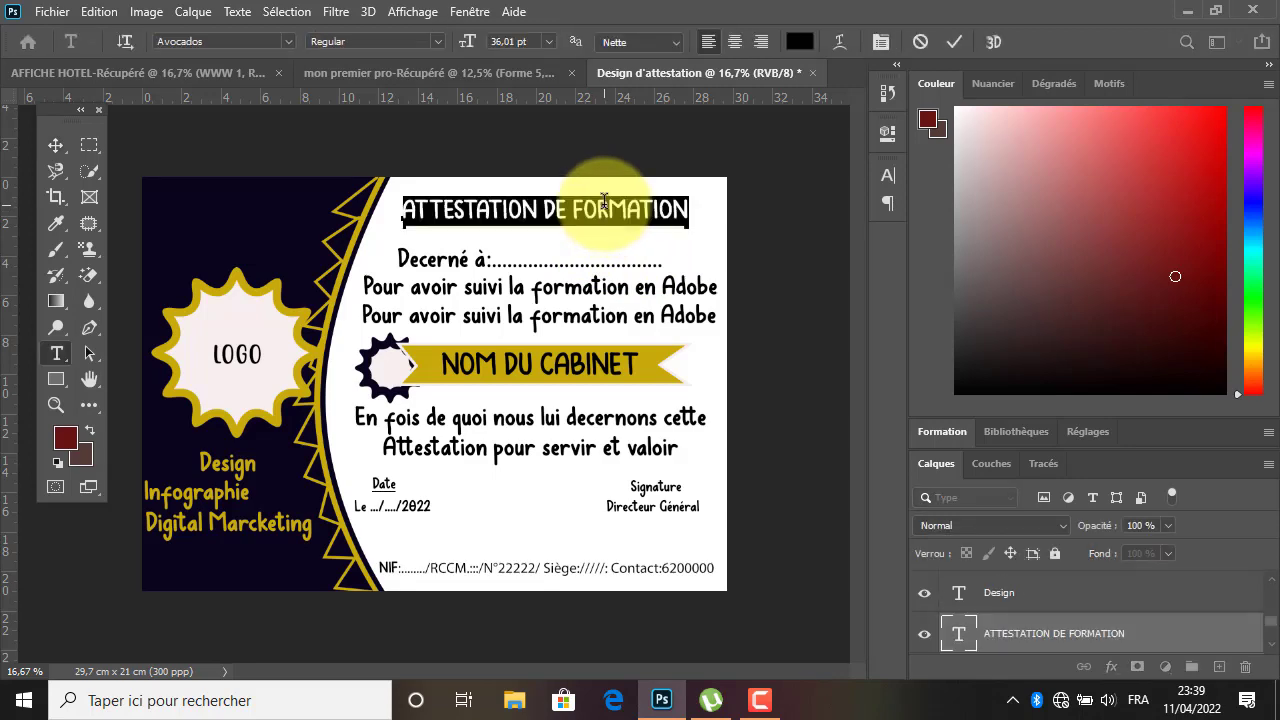
left_click(801, 43)
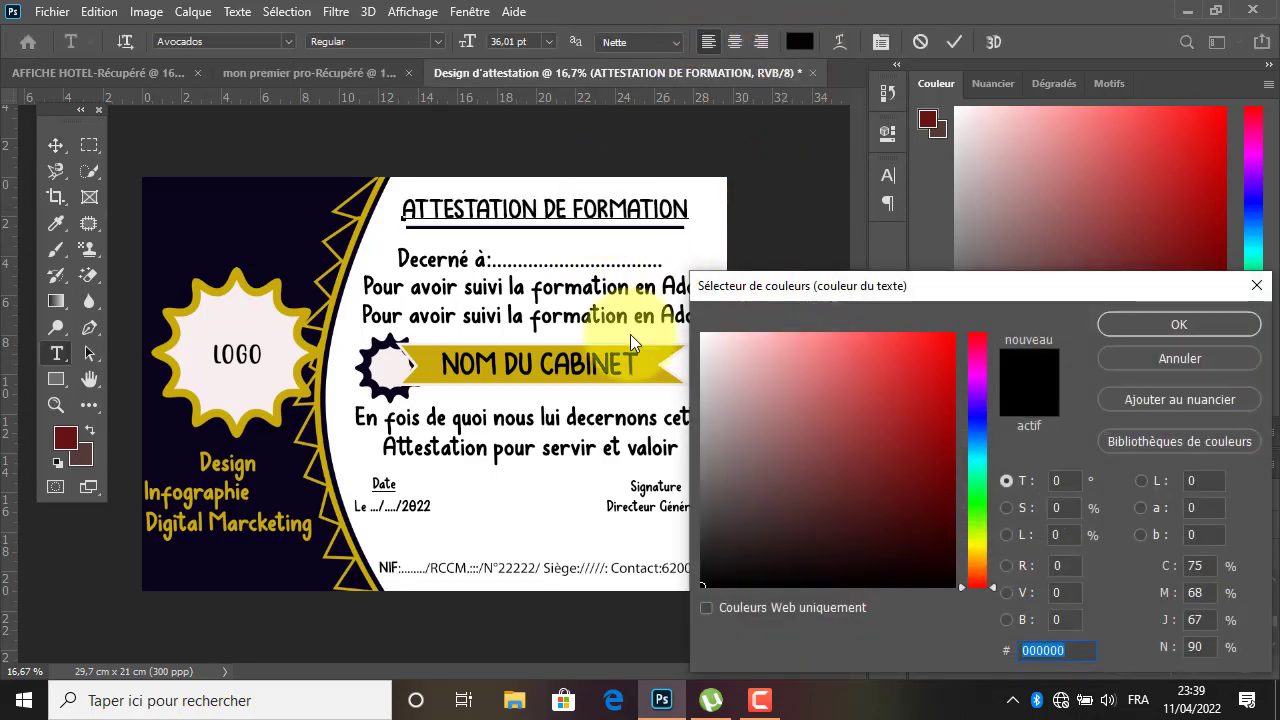
left_click(655, 364)
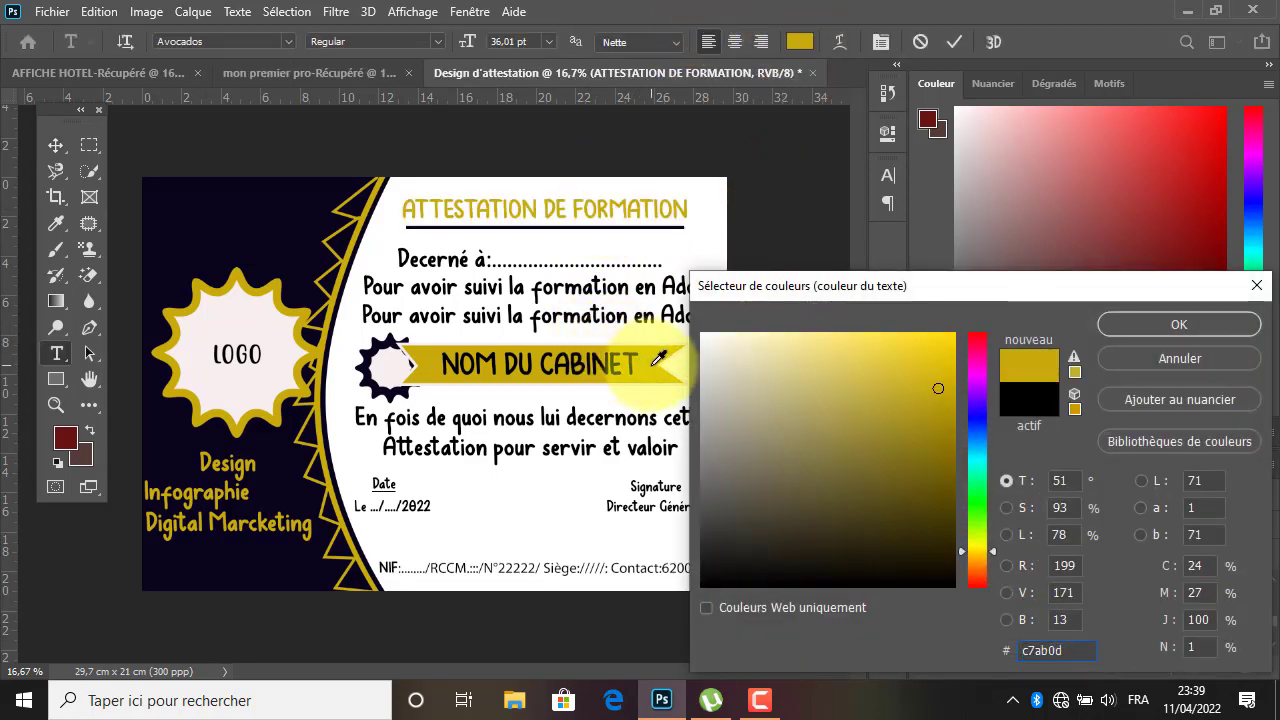
left_click(1157, 316)
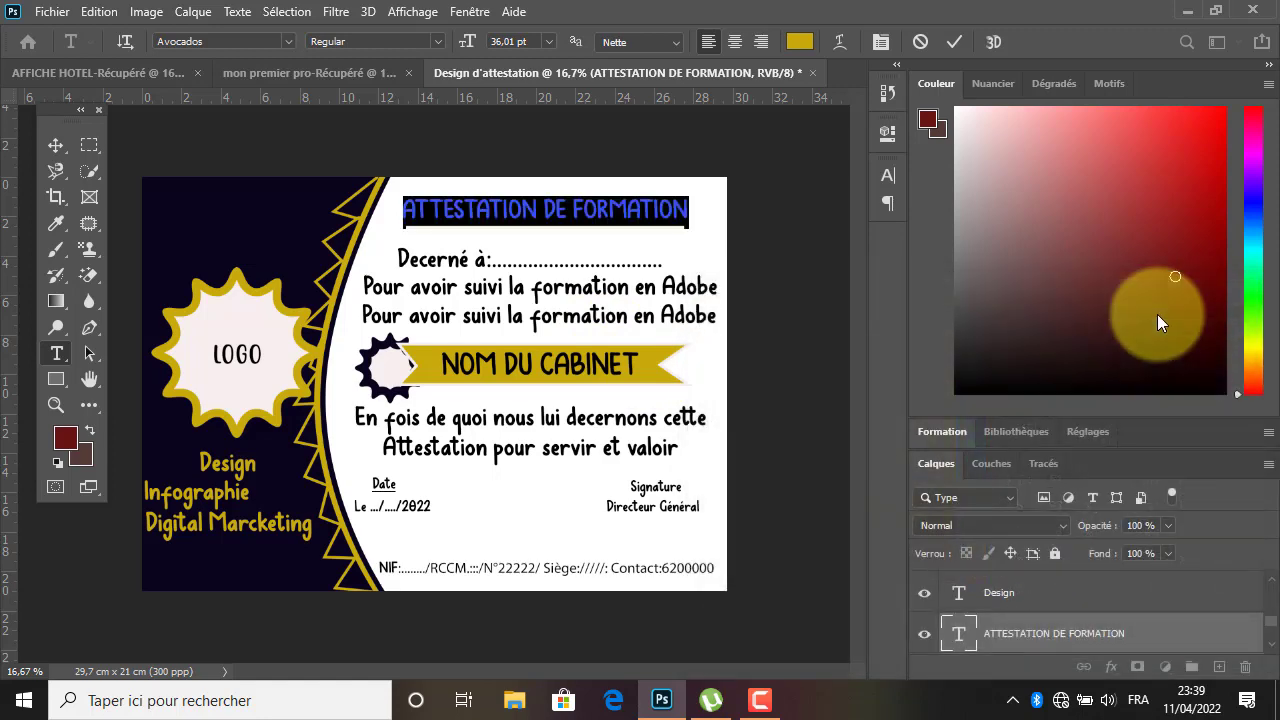
left_click(954, 44)
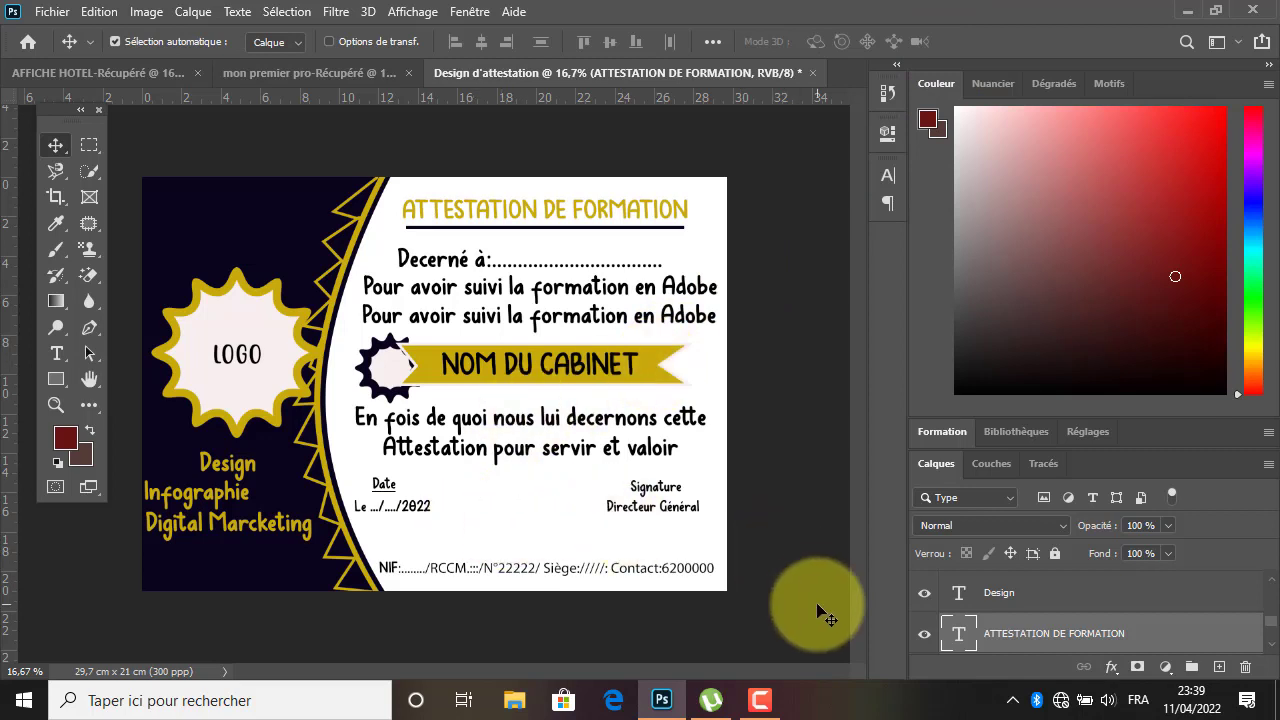
left_click(798, 632)
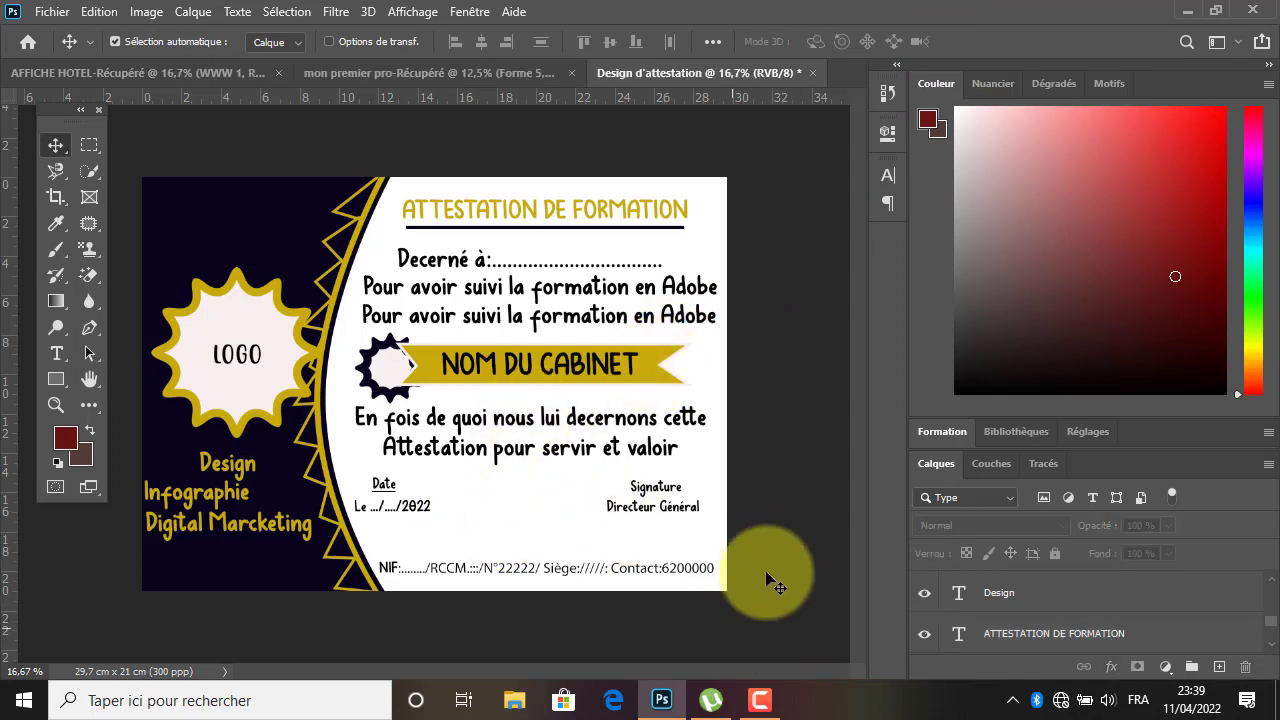